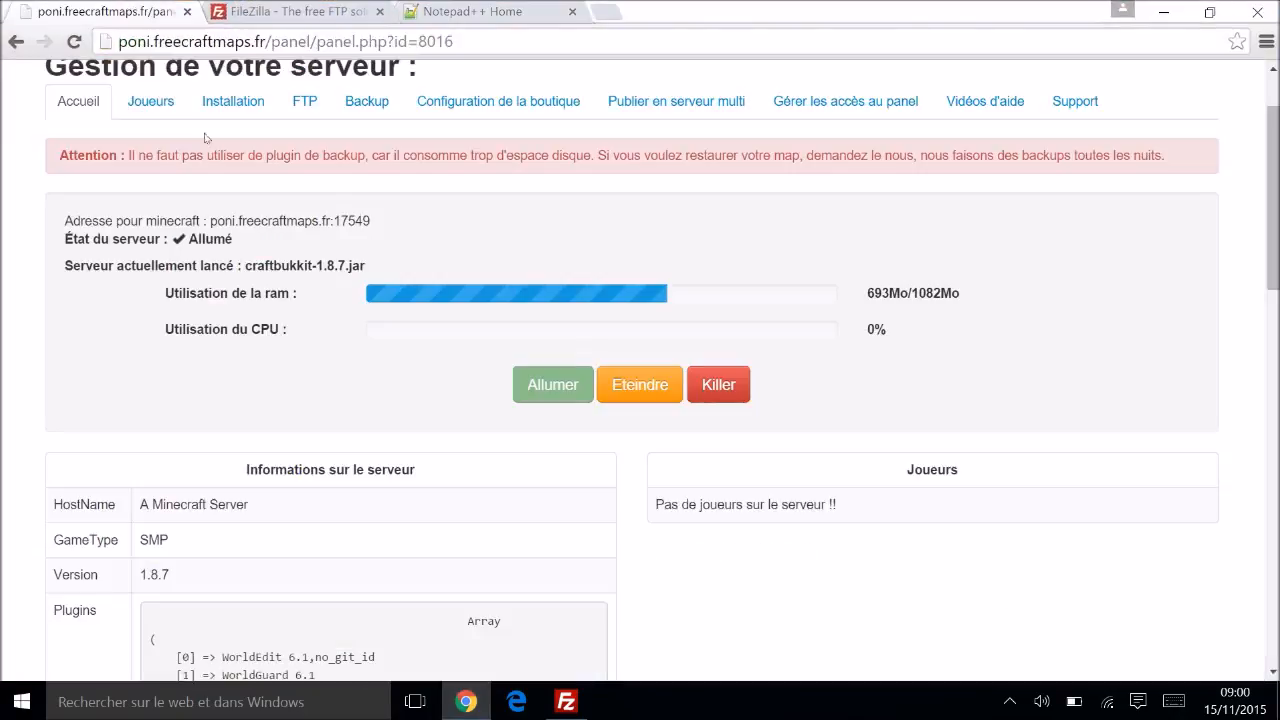
Step: Review the Minecraft server's status, resource usage, installed plugins and logs on the hosting panel's home page
{"action": "scroll", "coordinate": [266, 263], "scroll_direction": "down", "scroll_amount": 2}
{"action": "scroll", "coordinate": [340, 345], "scroll_direction": "up", "scroll_amount": 3}
{"action": "scroll", "coordinate": [340, 345], "scroll_direction": "down", "scroll_amount": 8}
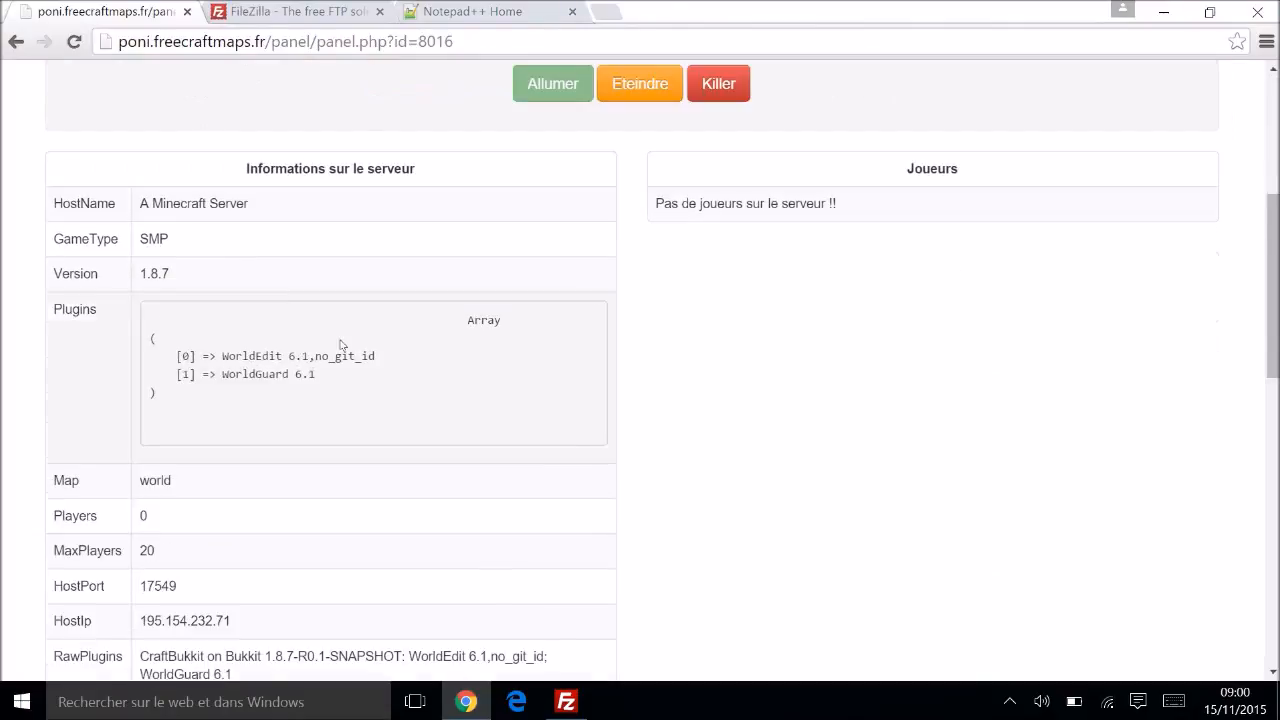
{"action": "scroll", "coordinate": [340, 345], "scroll_direction": "up", "scroll_amount": 7}
{"action": "scroll", "coordinate": [343, 334], "scroll_direction": "up", "scroll_amount": 1}
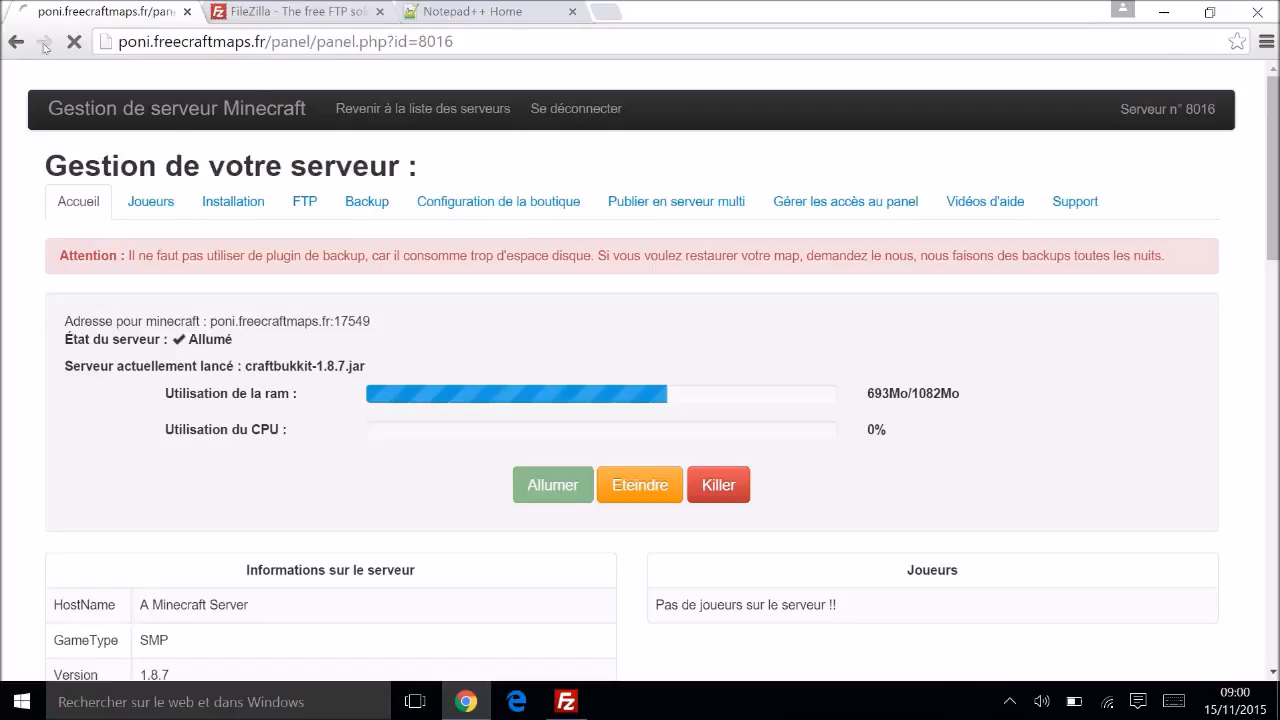
{"action": "left_click", "coordinate": [267, 195]}
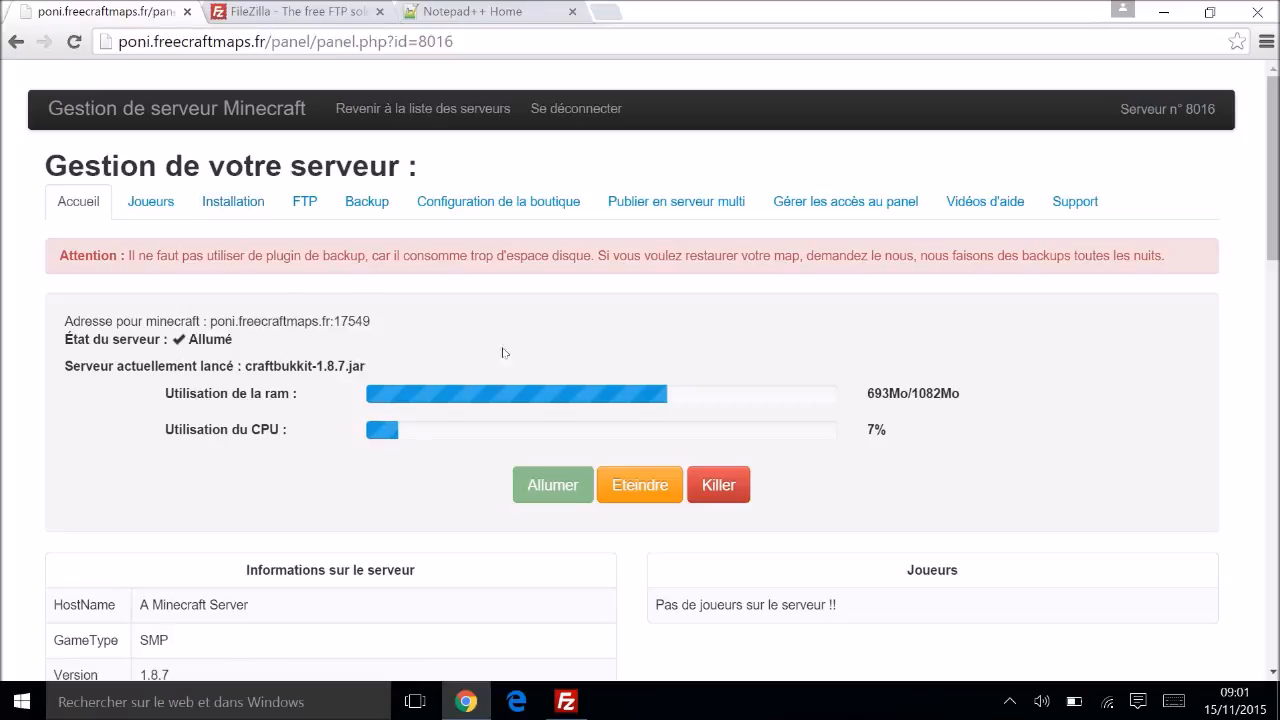
{"action": "left_click_drag", "start_coordinate": [390, 351], "coordinate": [543, 363]}
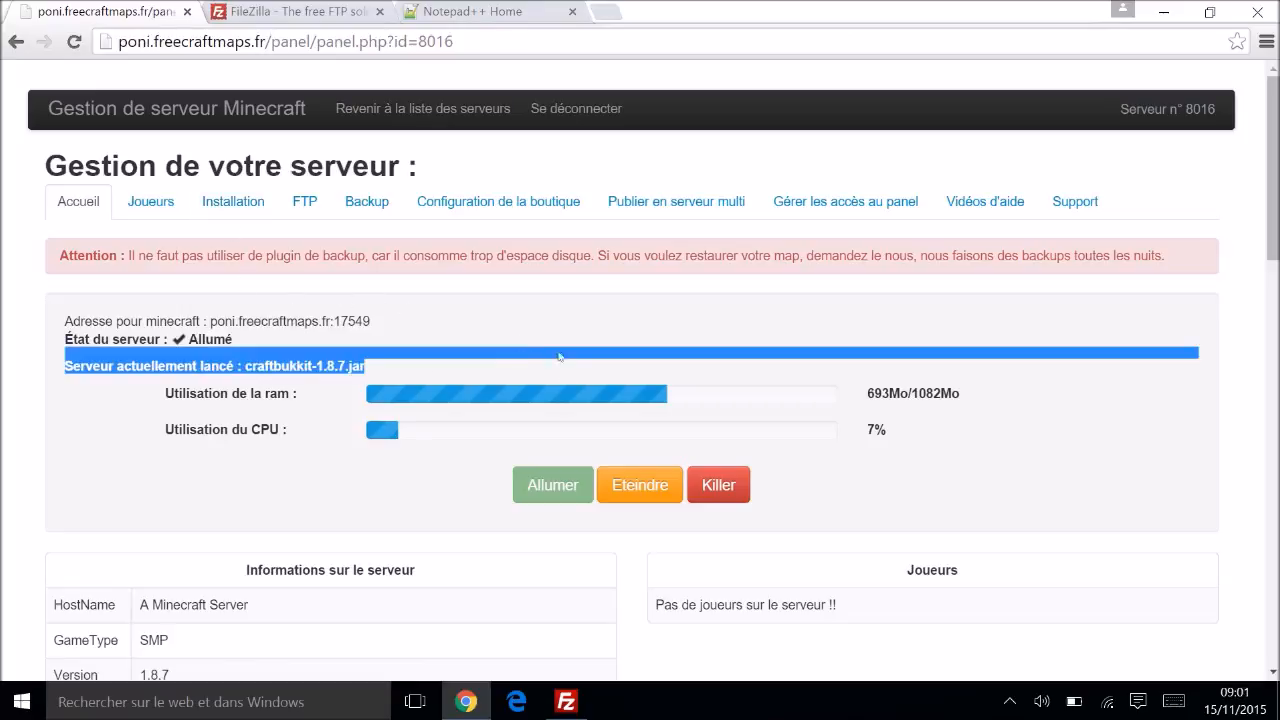
{"action": "left_click", "coordinate": [549, 343]}
{"action": "scroll", "coordinate": [549, 343], "scroll_direction": "down", "scroll_amount": 3}
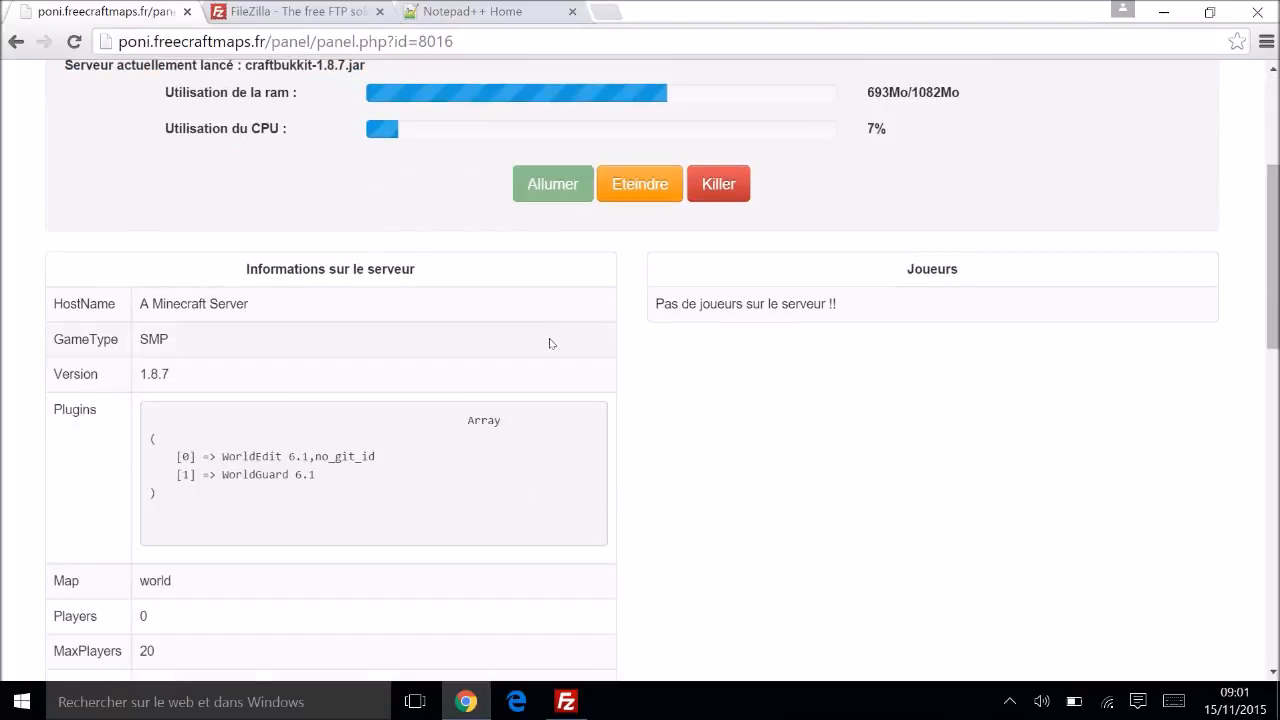
{"action": "scroll", "coordinate": [549, 343], "scroll_direction": "up", "scroll_amount": 2}
{"action": "scroll", "coordinate": [551, 340], "scroll_direction": "down", "scroll_amount": 8}
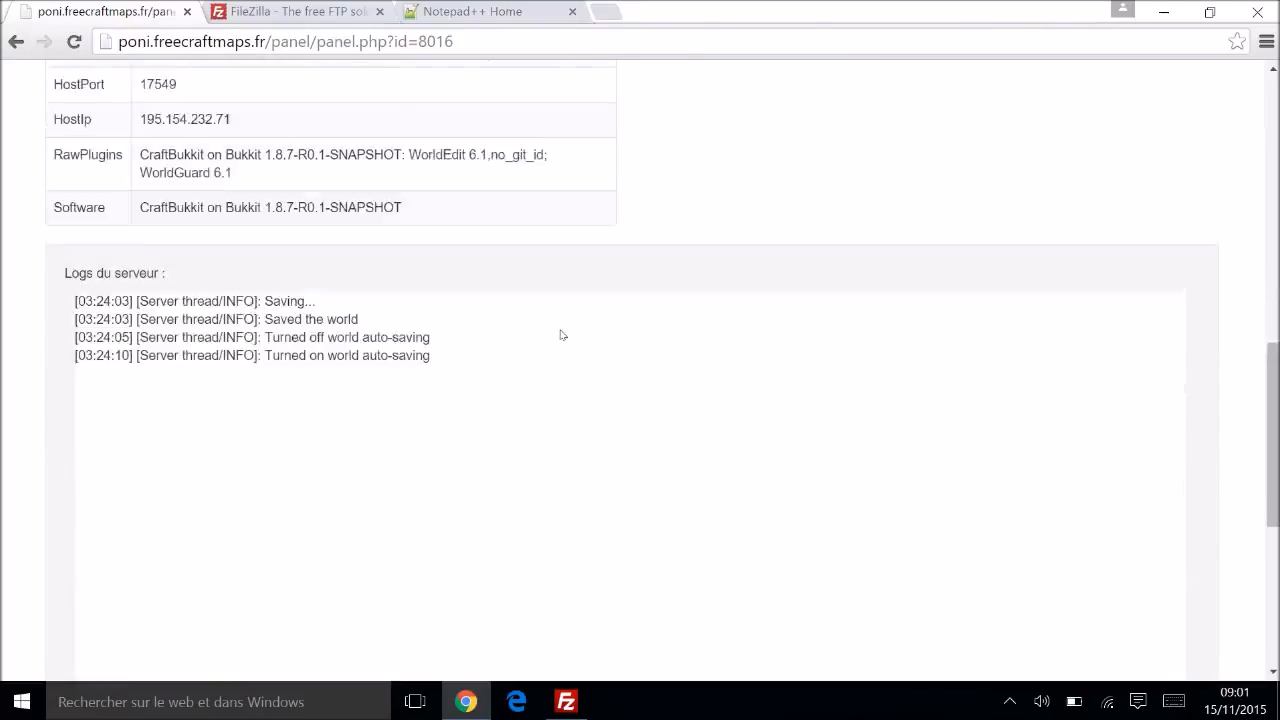
{"action": "scroll", "coordinate": [562, 335], "scroll_direction": "up", "scroll_amount": 7}
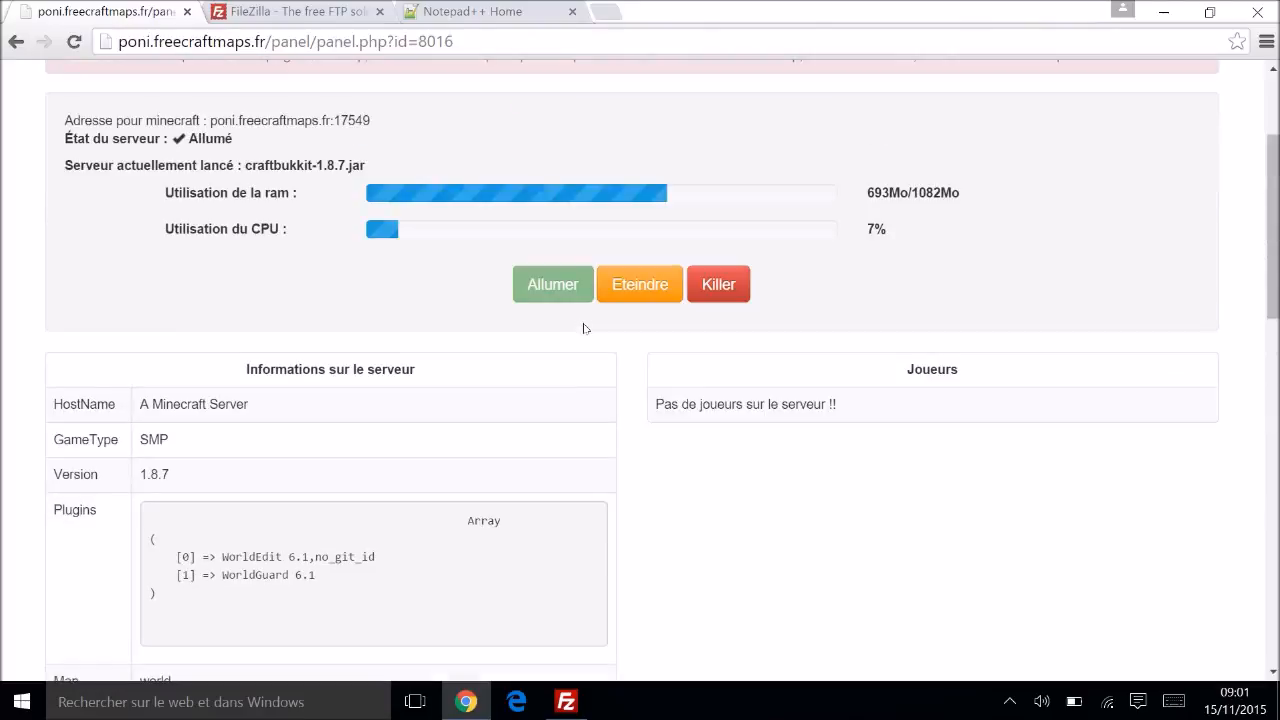
Step: Switch to the FileZilla website and look over its overview and quick download links for the client and server
{"action": "key", "text": "ctrl+Tab"}
{"action": "scroll", "coordinate": [493, 309], "scroll_direction": "down", "scroll_amount": 3}
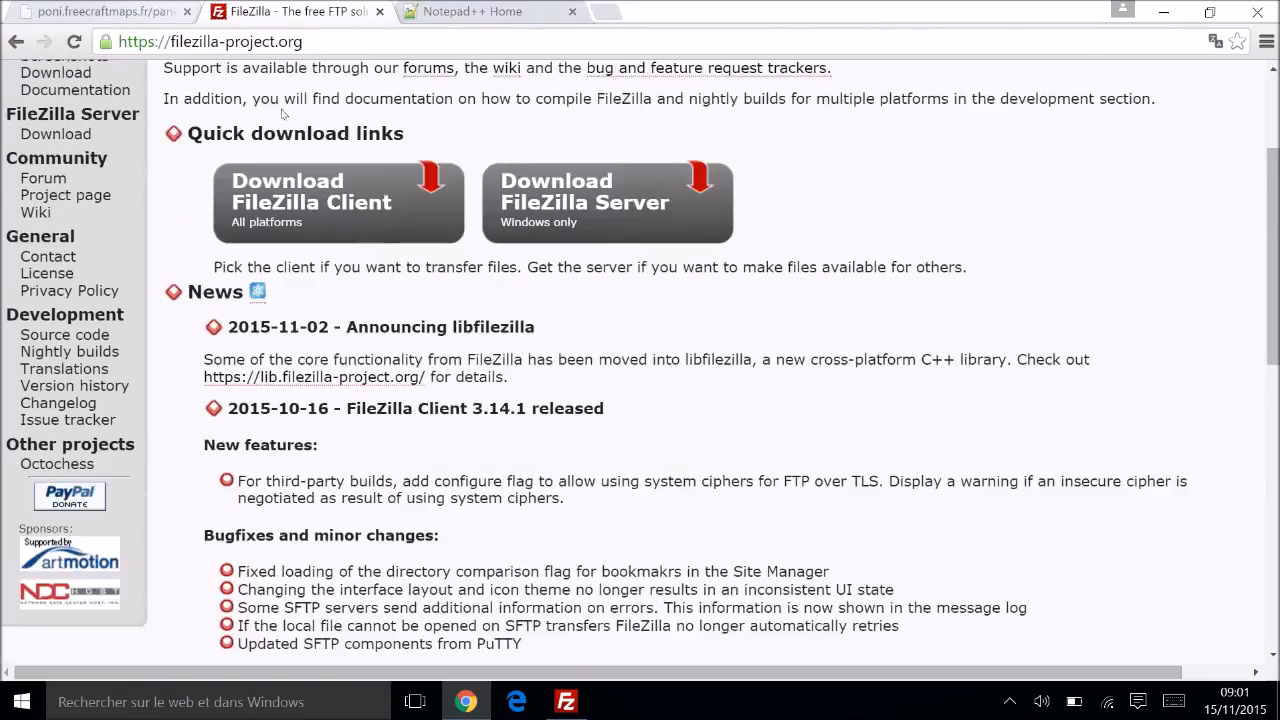
{"action": "scroll", "coordinate": [95, 112], "scroll_direction": "up", "scroll_amount": 2}
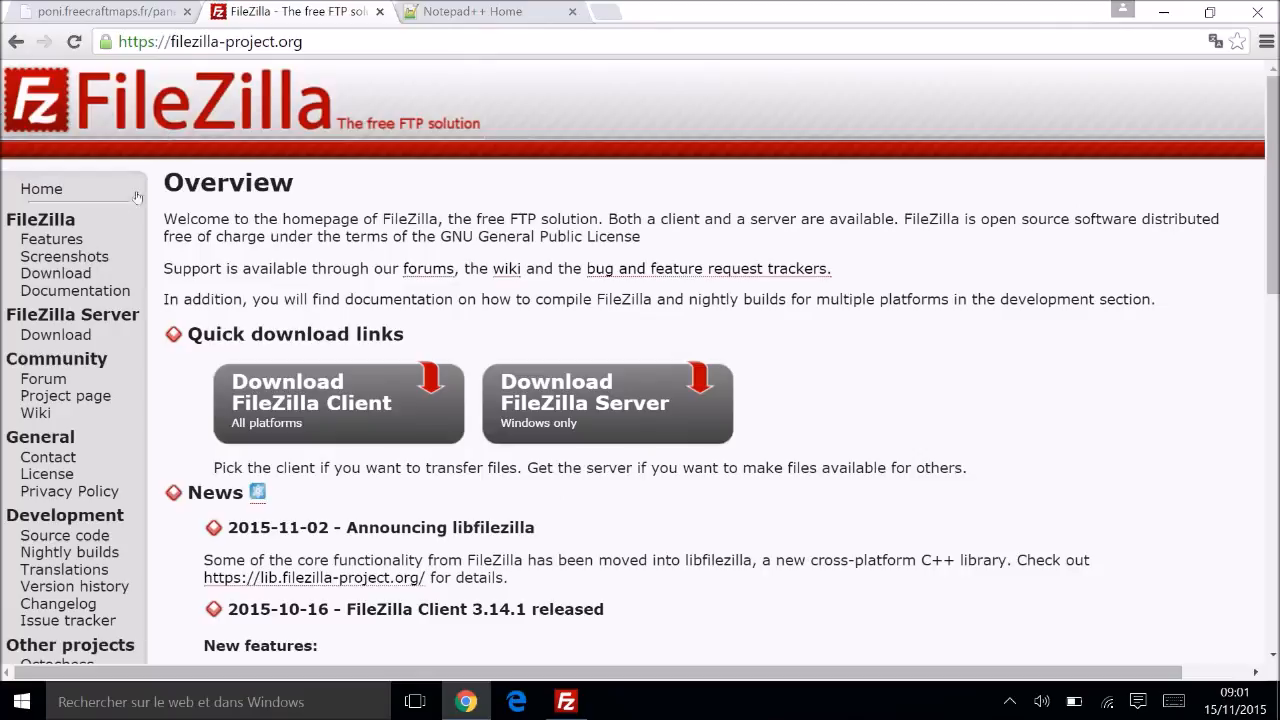
{"action": "scroll", "coordinate": [407, 497], "scroll_direction": "down", "scroll_amount": 3}
{"action": "scroll", "coordinate": [407, 497], "scroll_direction": "up", "scroll_amount": 2}
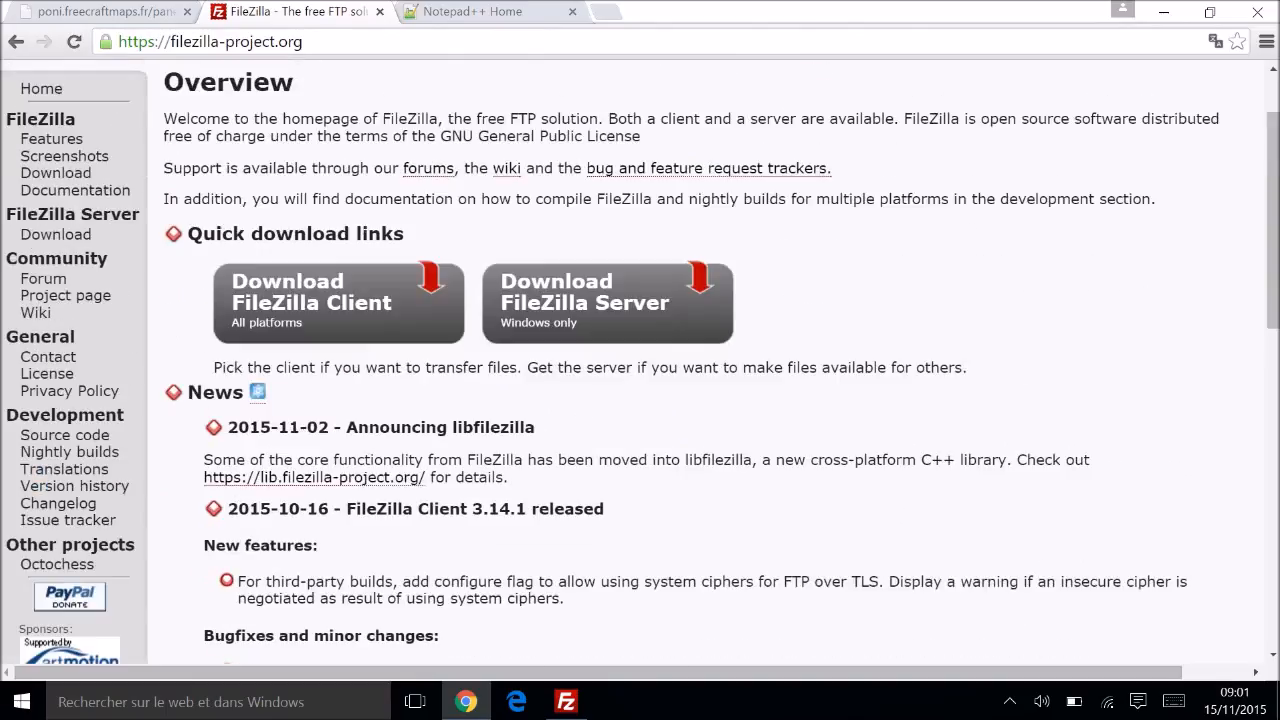
Step: Switch to the FileZilla client and inspect the local Plugin folder, returning to Serveur Rp before minimizing the window
{"action": "left_click", "coordinate": [565, 703]}
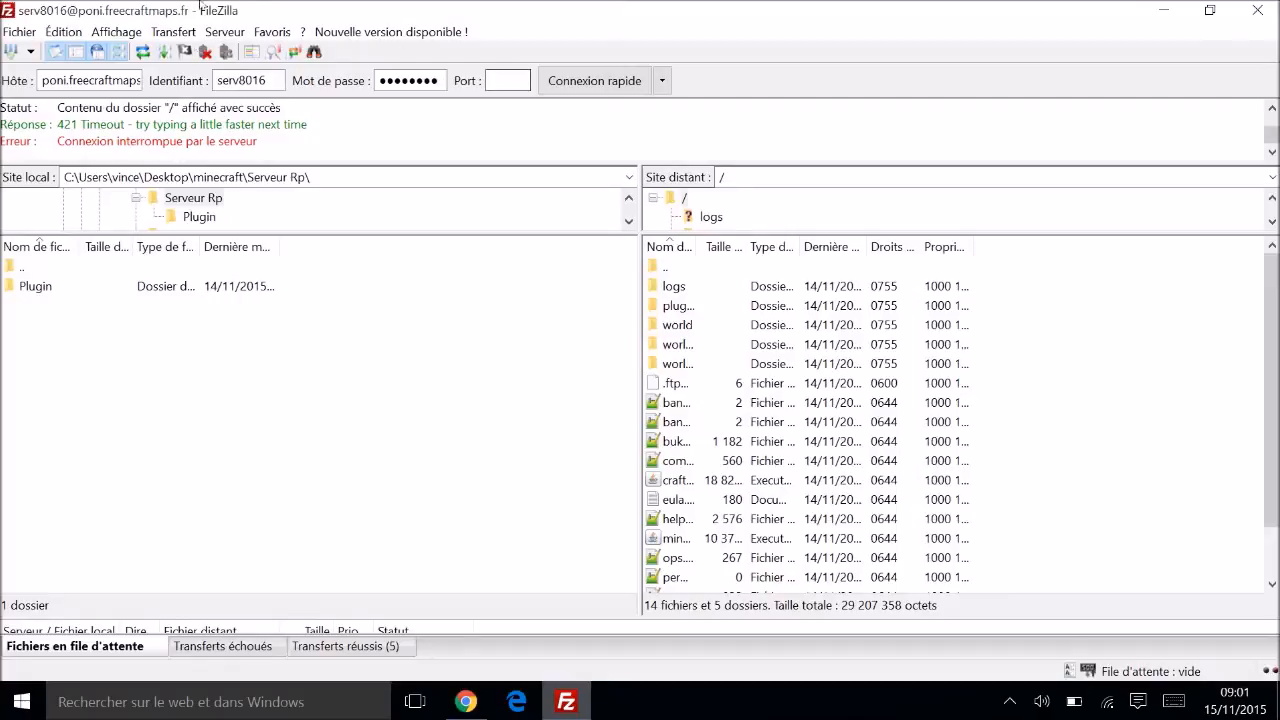
{"action": "left_click_drag", "start_coordinate": [381, 238], "coordinate": [390, 200]}
{"action": "scroll", "coordinate": [680, 390], "scroll_direction": "down", "scroll_amount": 1}
{"action": "scroll", "coordinate": [690, 390], "scroll_direction": "up", "scroll_amount": 1}
{"action": "double_click", "coordinate": [55, 288]}
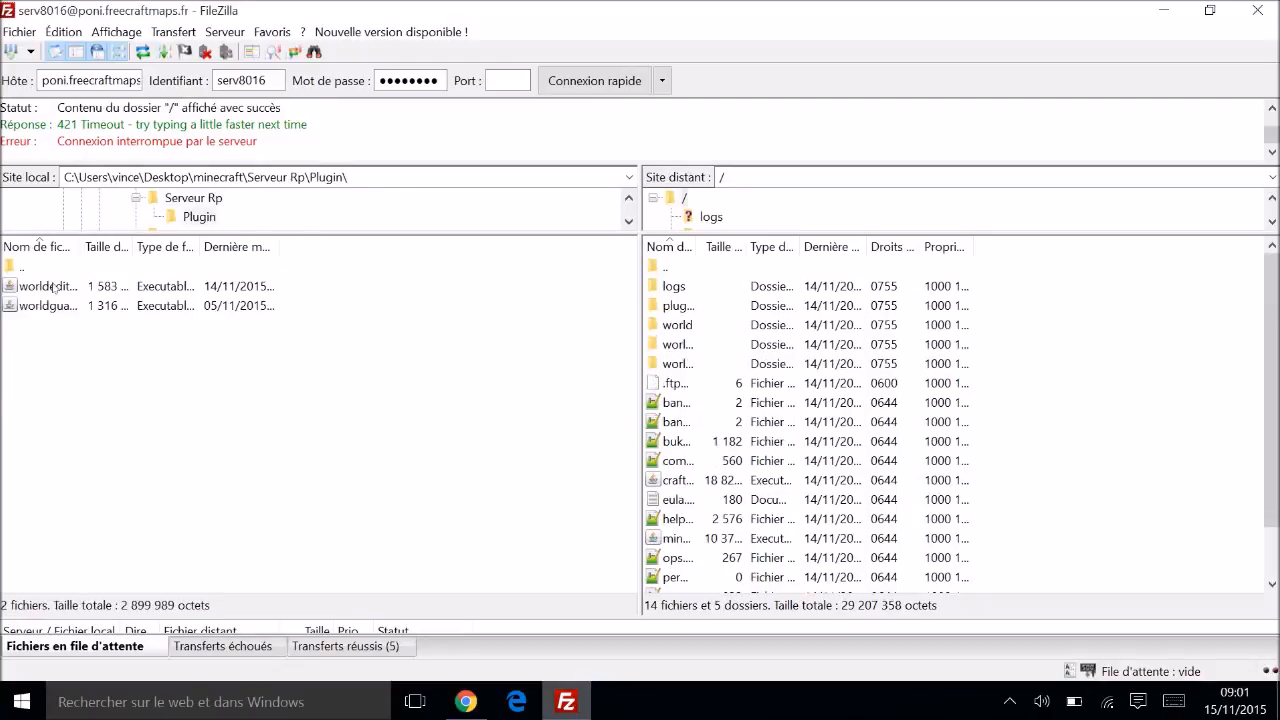
{"action": "double_click", "coordinate": [50, 268]}
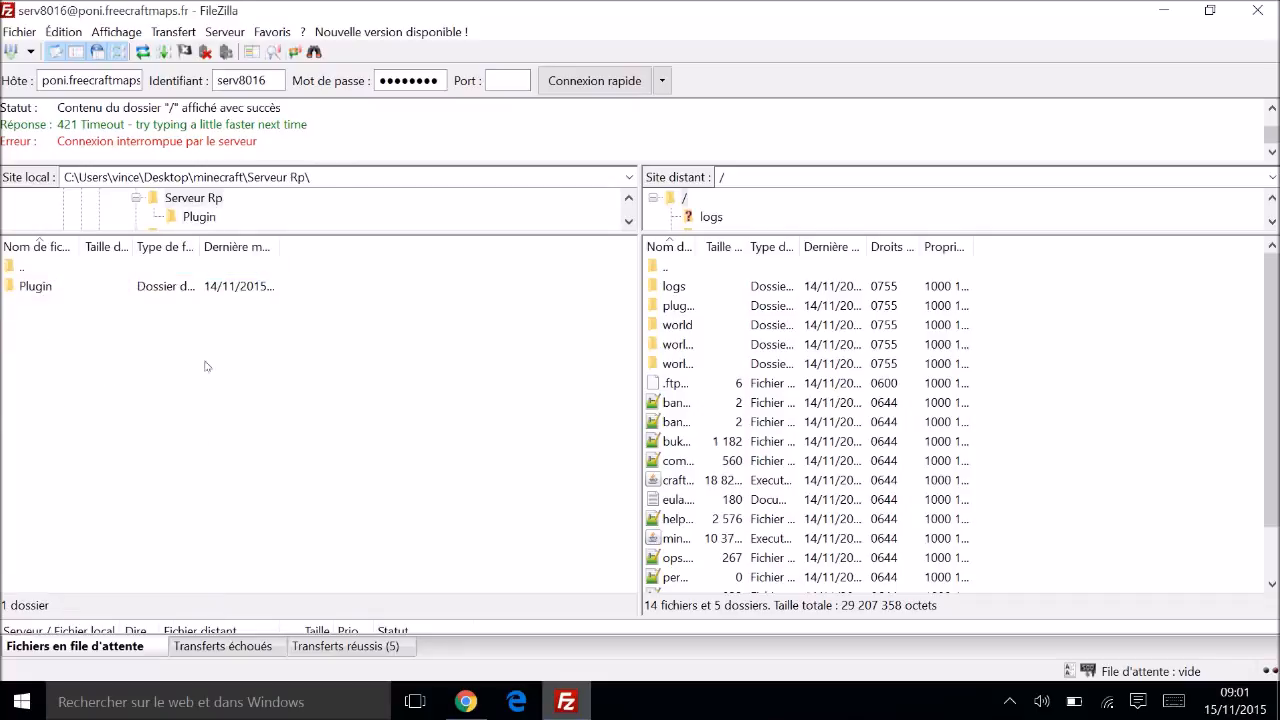
{"action": "left_click", "coordinate": [1166, 10]}
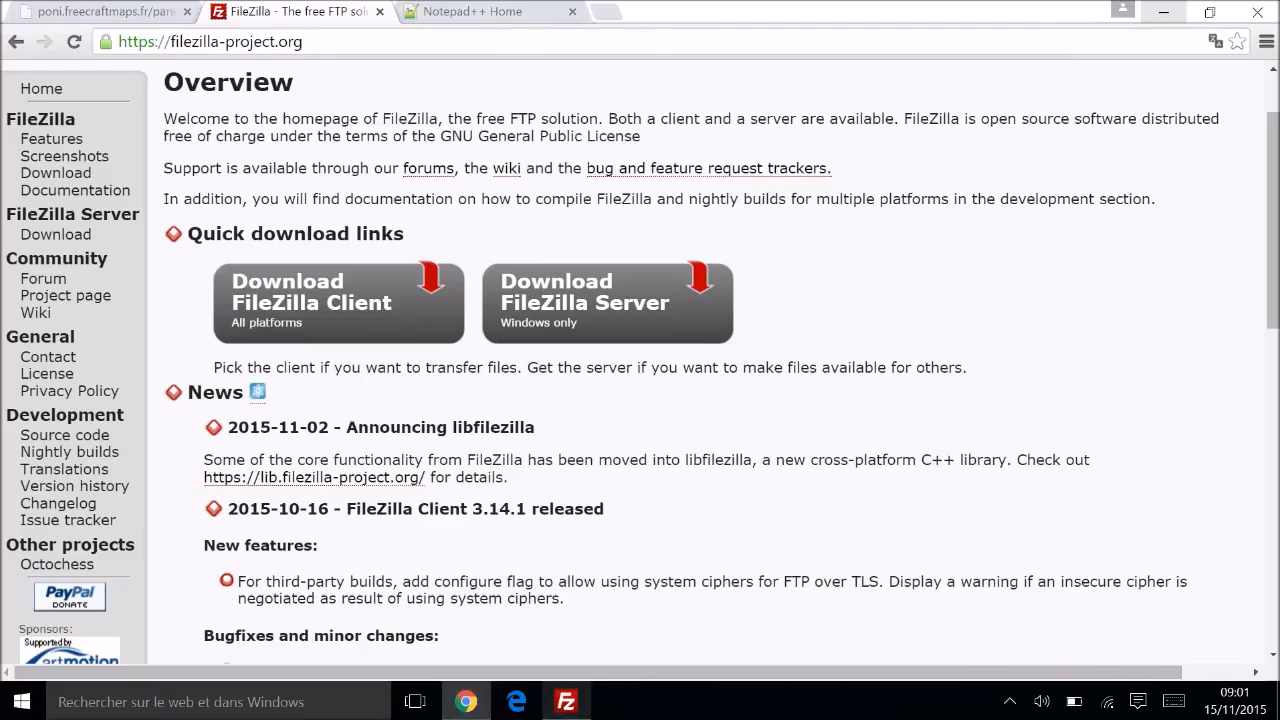
Step: Look over the Notepad++ home page in the browser and minimize the browser window
{"action": "left_click", "coordinate": [470, 11]}
{"action": "scroll", "coordinate": [740, 280], "scroll_direction": "down", "scroll_amount": 3}
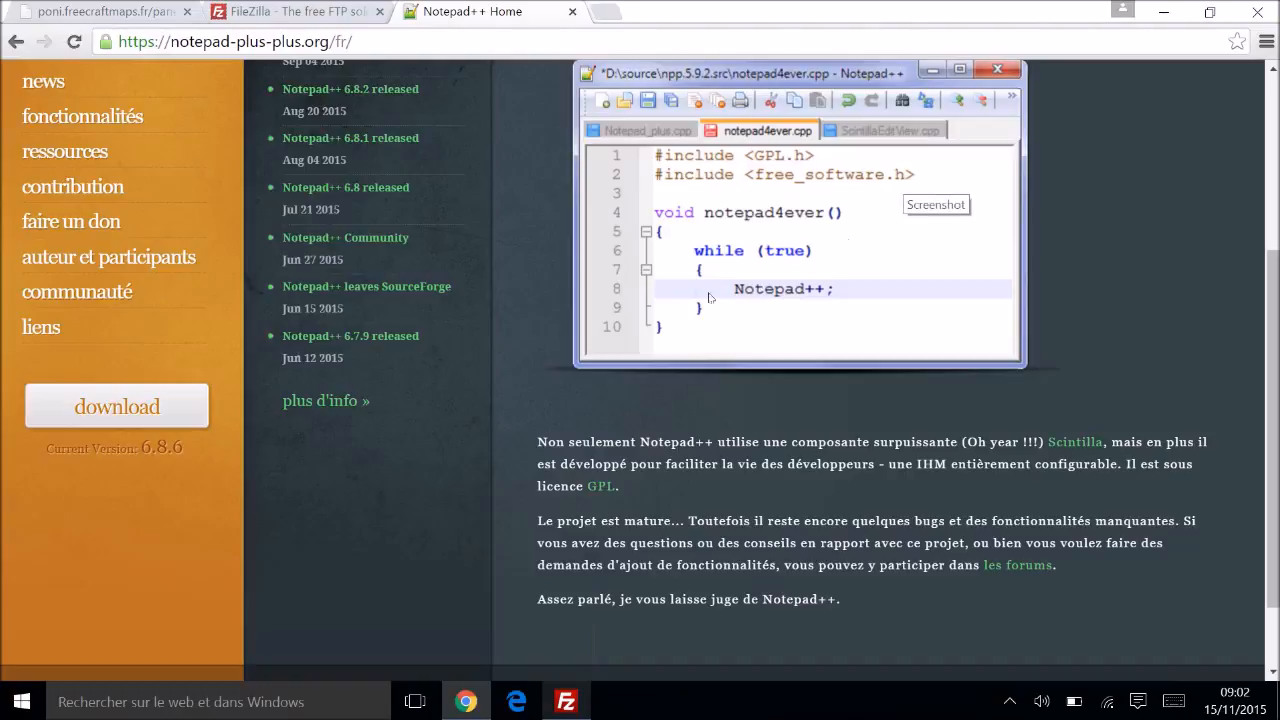
{"action": "left_click", "coordinate": [1162, 8]}
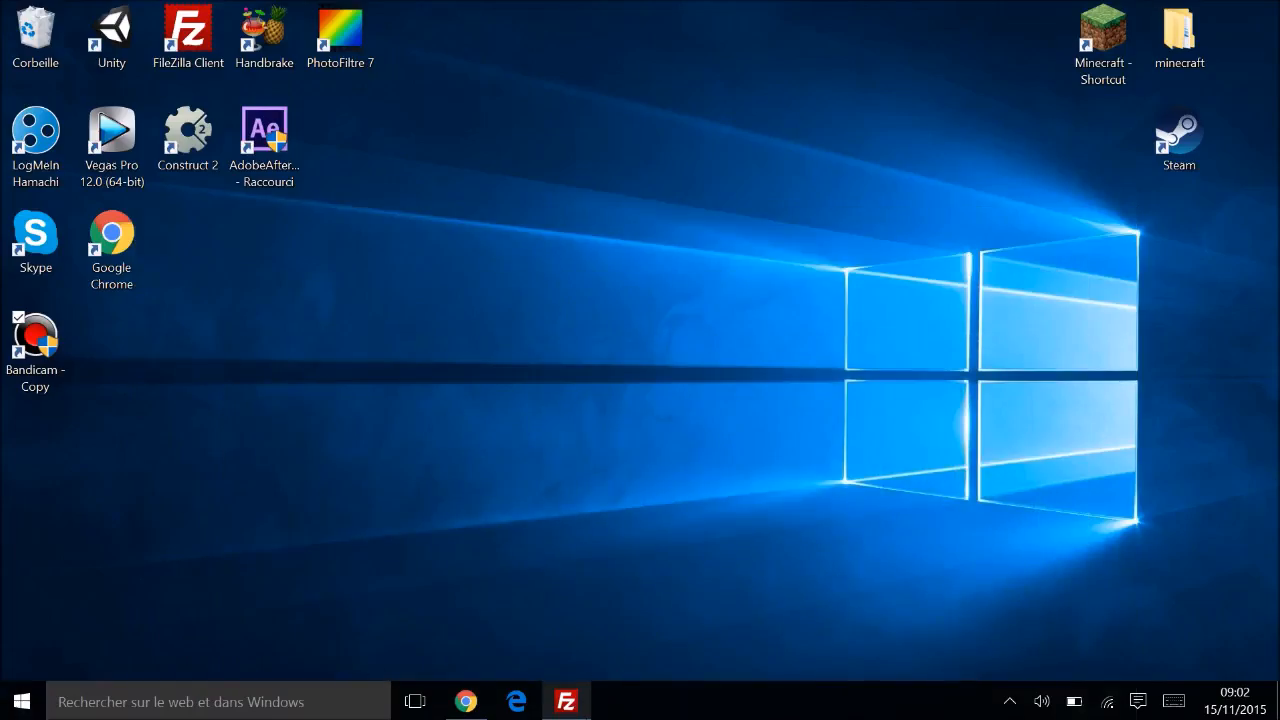
Step: Switch back to the FileZilla client and look through the folders and files in the remote server's root directory
{"action": "left_click", "coordinate": [566, 701]}
{"action": "scroll", "coordinate": [690, 385], "scroll_direction": "down", "scroll_amount": 1}
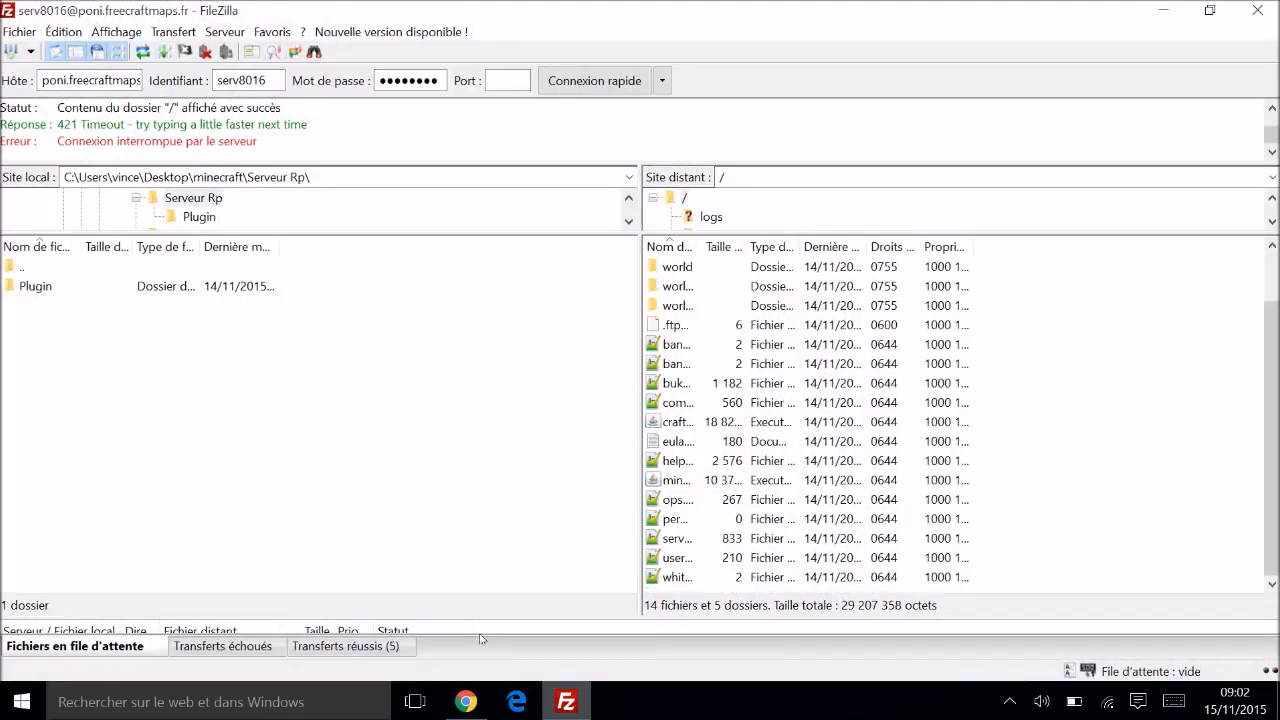
{"action": "scroll", "coordinate": [672, 316], "scroll_direction": "up", "scroll_amount": 1}
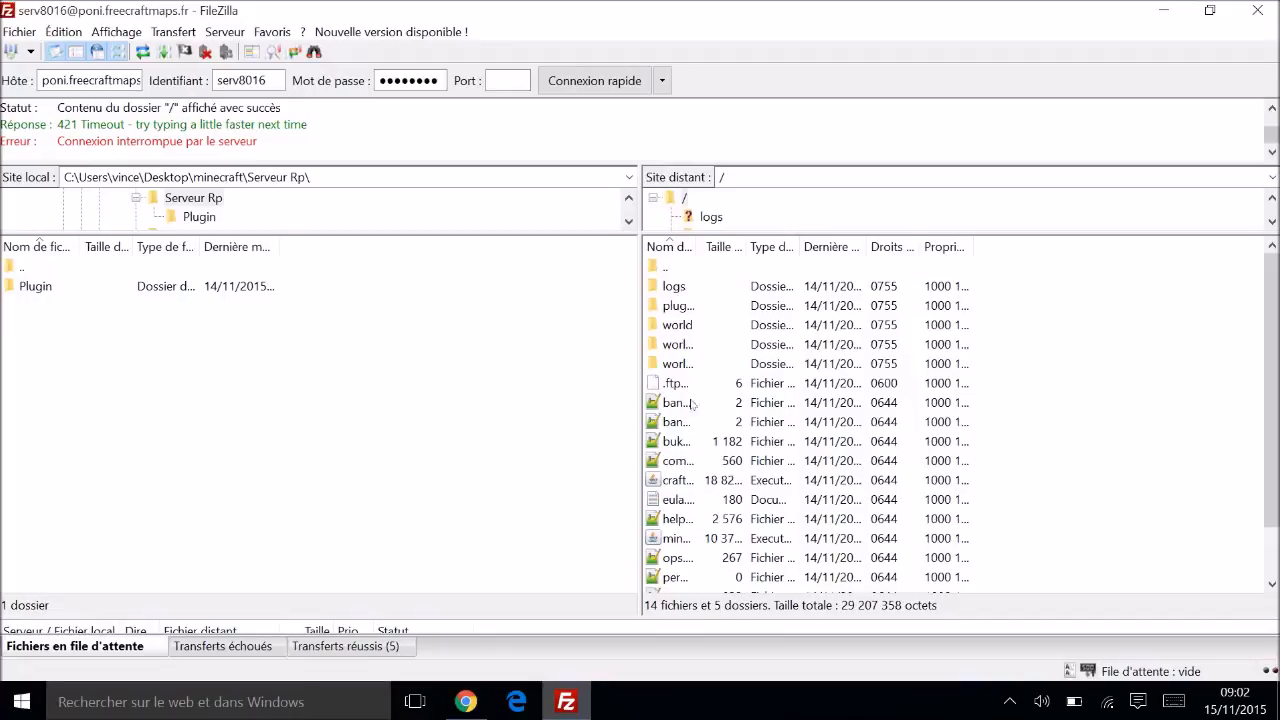
{"action": "scroll", "coordinate": [692, 403], "scroll_direction": "down", "scroll_amount": 1}
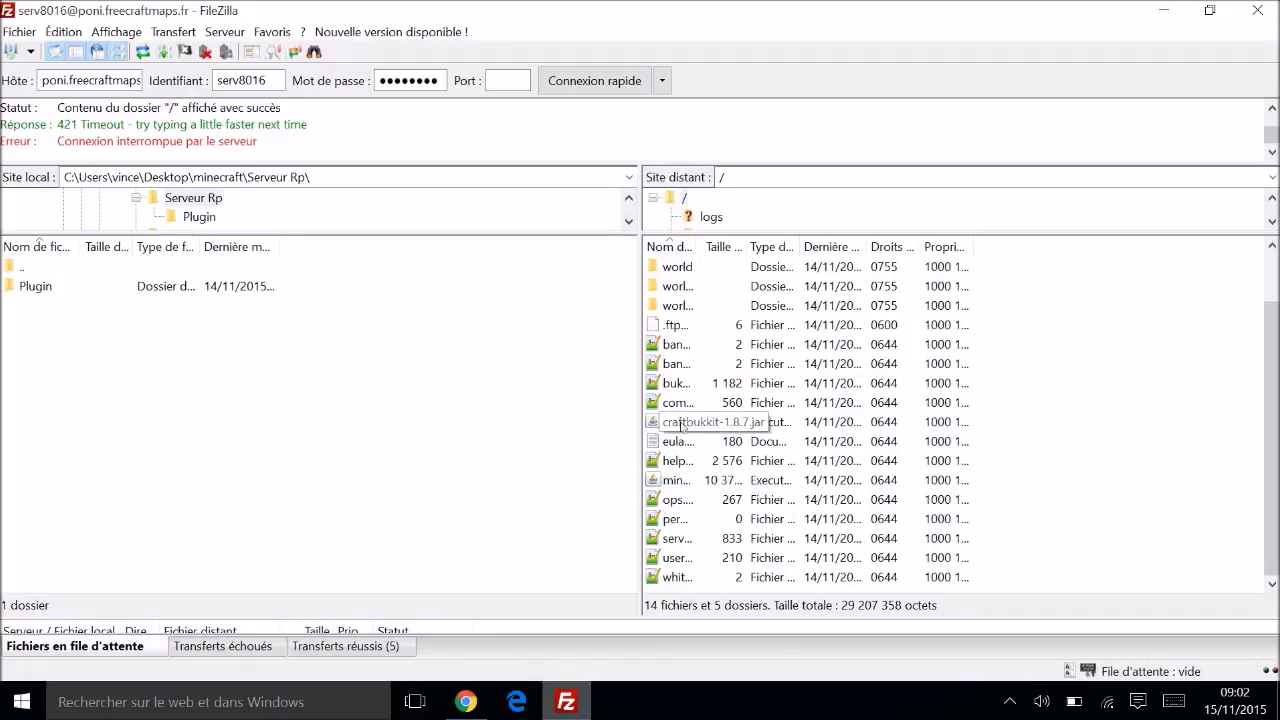
{"action": "scroll", "coordinate": [684, 430], "scroll_direction": "up", "scroll_amount": 1}
{"action": "scroll", "coordinate": [684, 440], "scroll_direction": "down", "scroll_amount": 1}
{"action": "scroll", "coordinate": [688, 455], "scroll_direction": "up", "scroll_amount": 1}
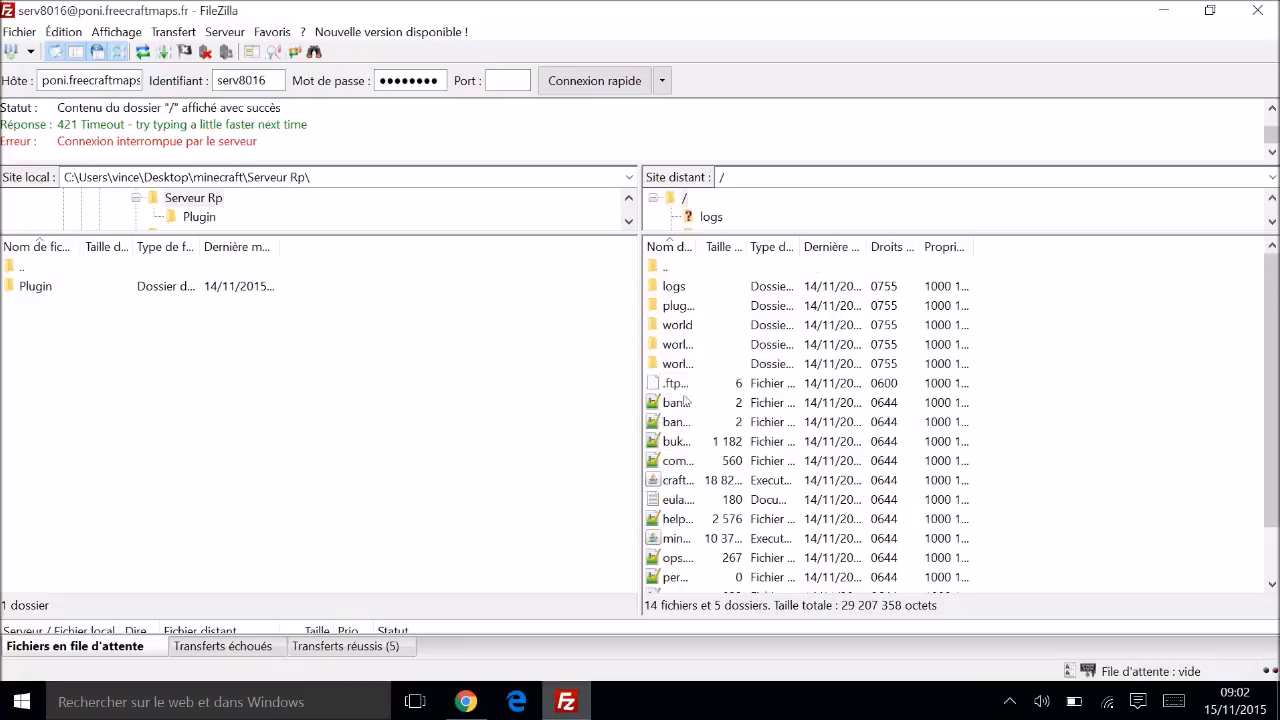
Step: Open the remote banned-ips.json in Notepad++ and close all open files, discarding the changes to globalgroups.yml
{"action": "right_click", "coordinate": [676, 410]}
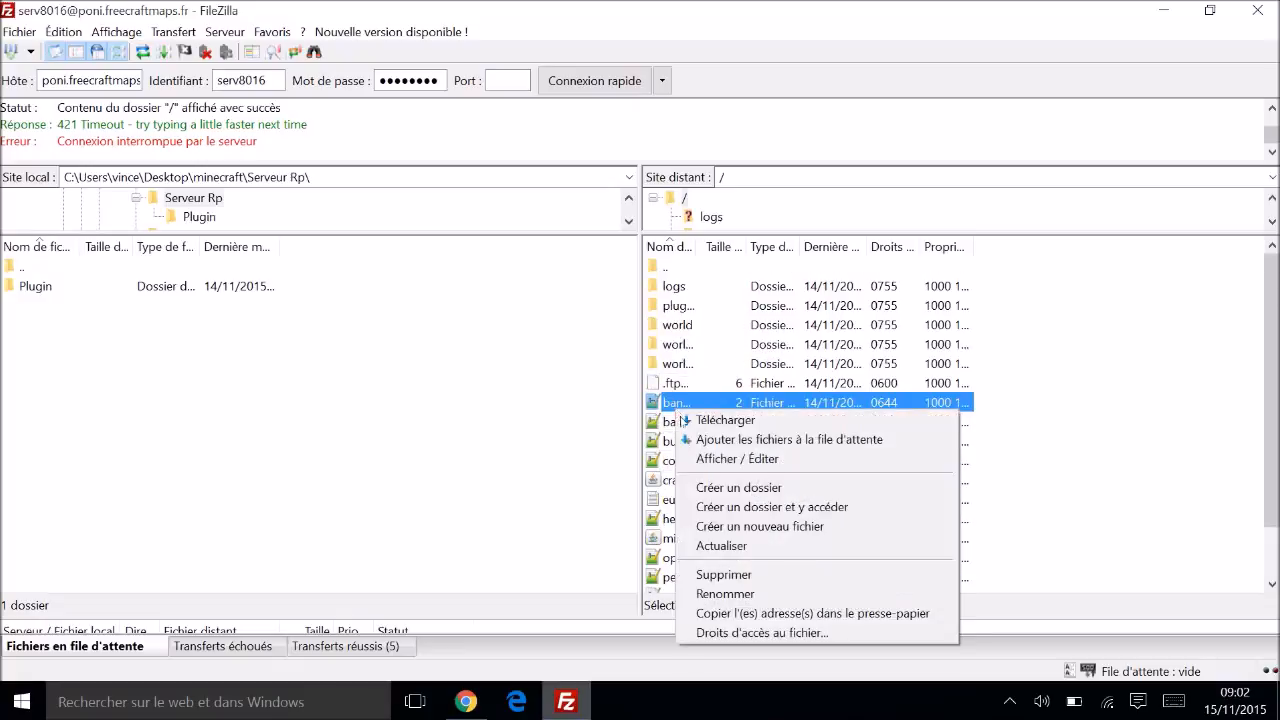
{"action": "left_click", "coordinate": [700, 420]}
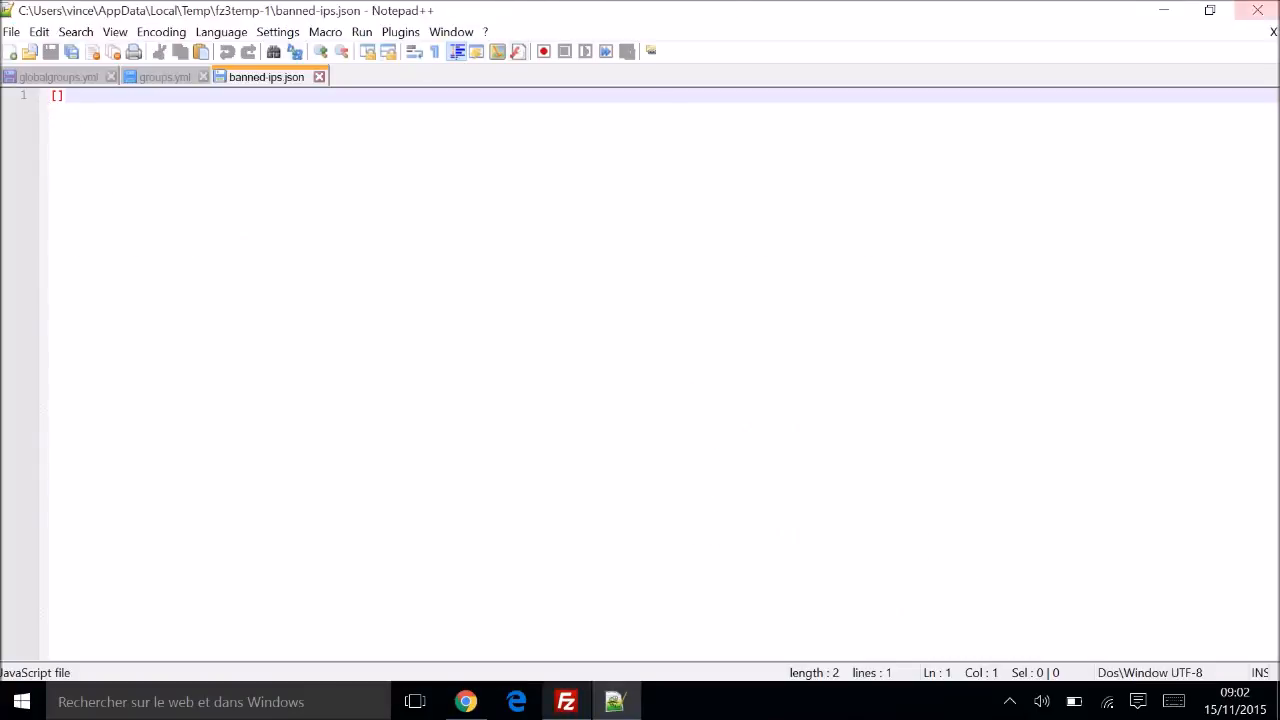
{"action": "left_click", "coordinate": [110, 78]}
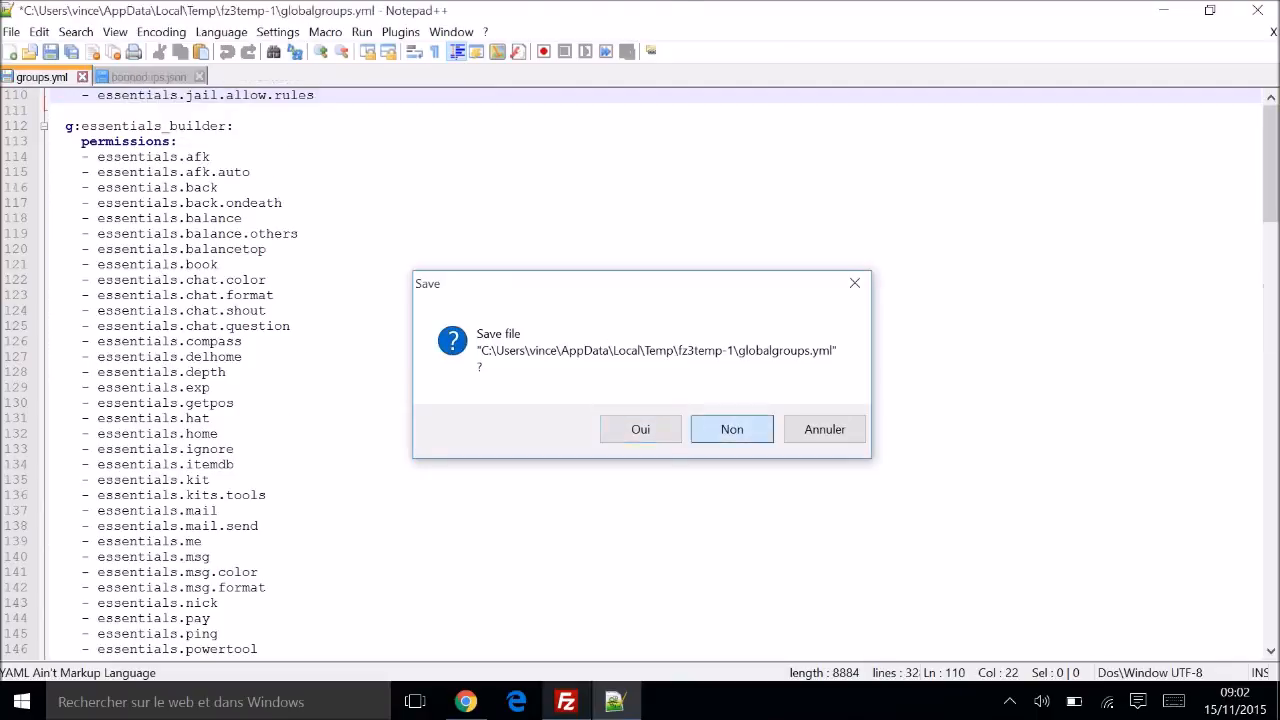
{"action": "left_click", "coordinate": [710, 430]}
{"action": "left_click", "coordinate": [81, 78]}
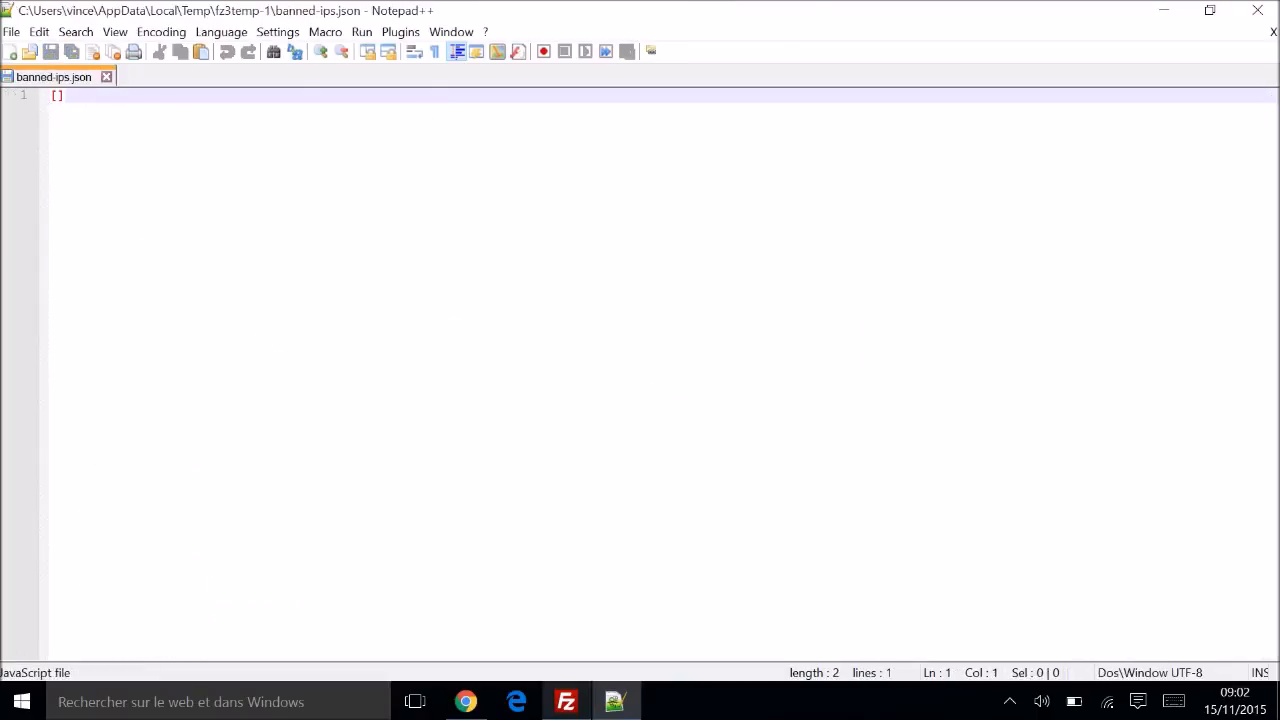
{"action": "left_click", "coordinate": [106, 77]}
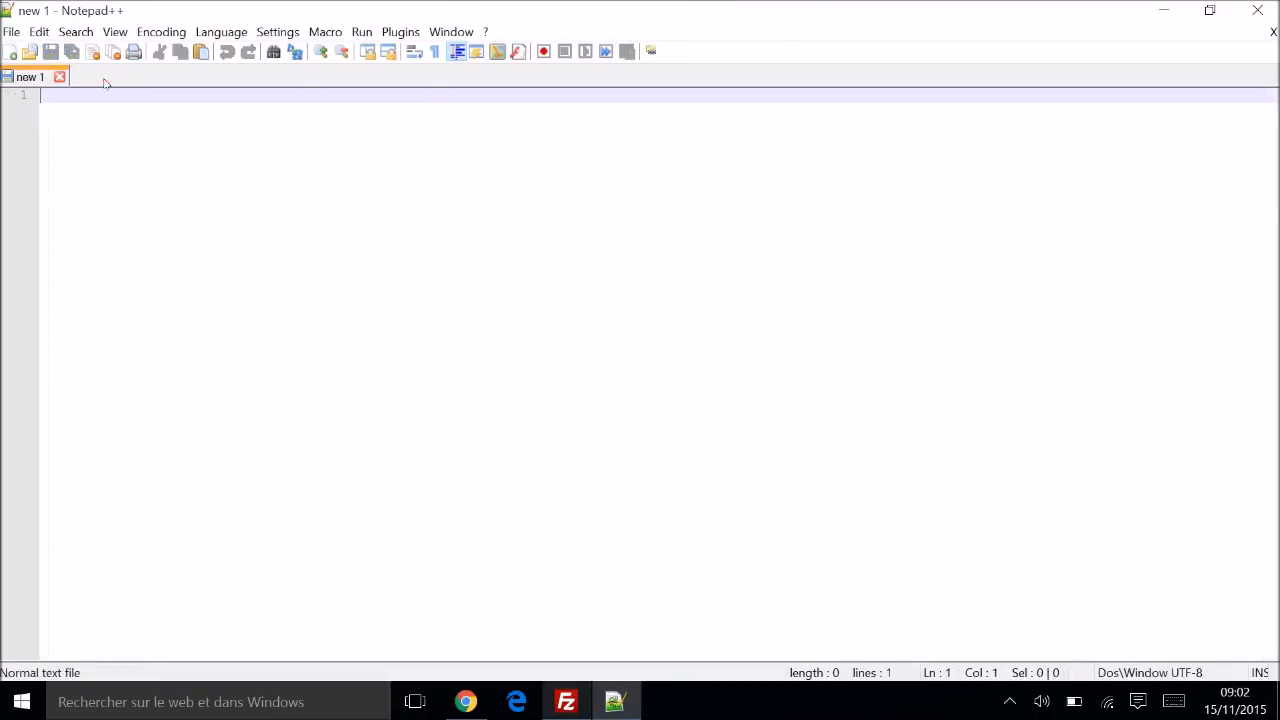
{"action": "left_click", "coordinate": [1257, 10]}
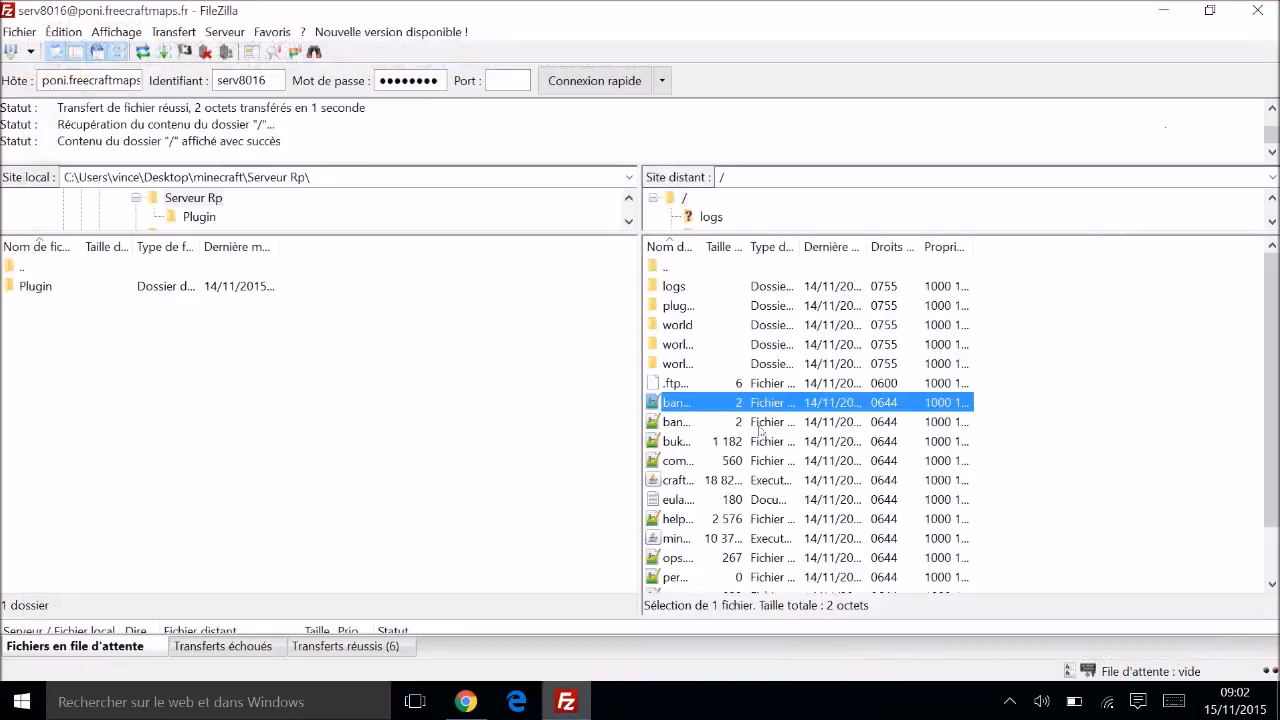
Step: View the remote banned-players.json in Notepad++ and close the editor
{"action": "right_click", "coordinate": [683, 422]}
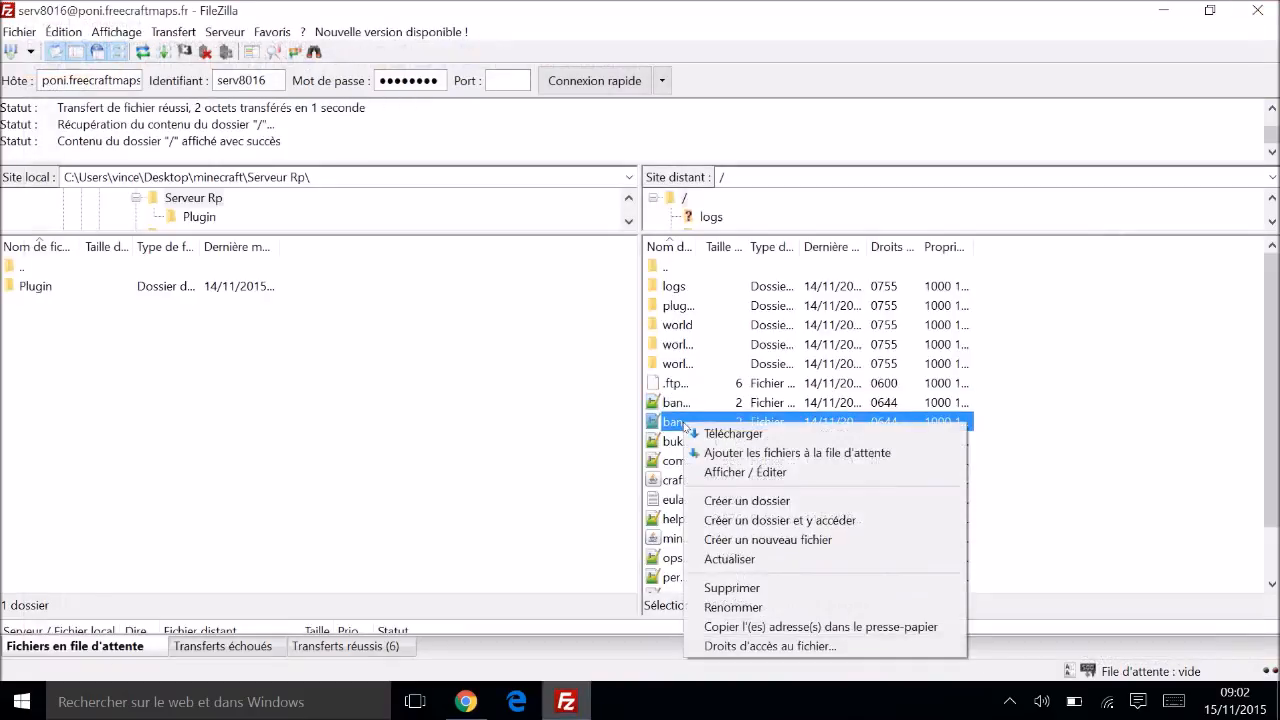
{"action": "left_click", "coordinate": [740, 471]}
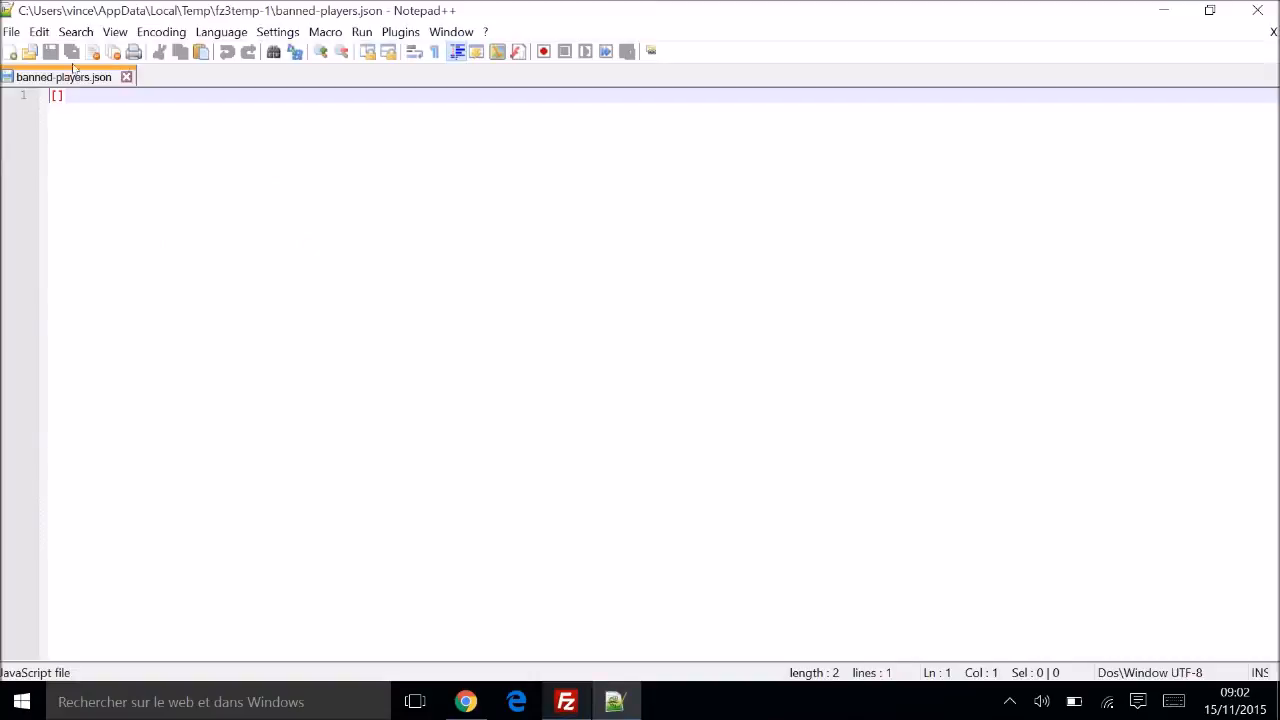
{"action": "left_click", "coordinate": [1257, 10]}
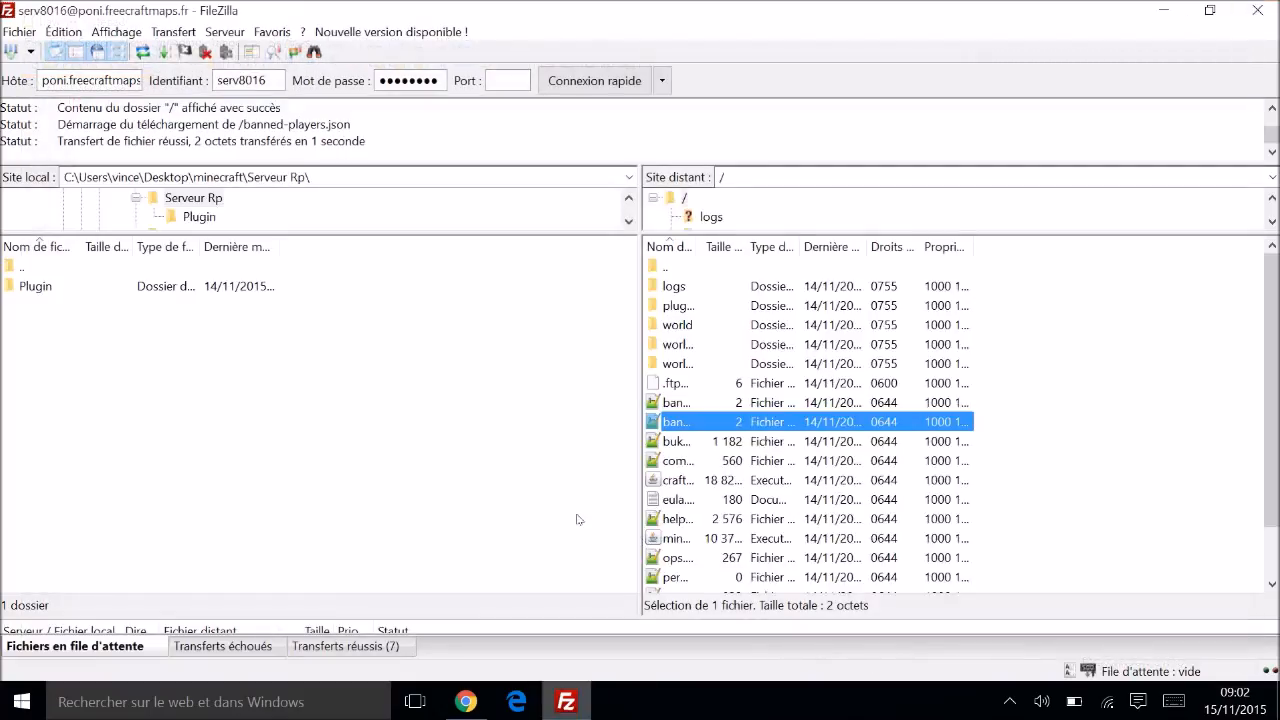
Step: Open the remote bukkit.yml in Notepad++ and review its settings, highlighting the allow-end line before closing the editor
{"action": "right_click", "coordinate": [662, 442]}
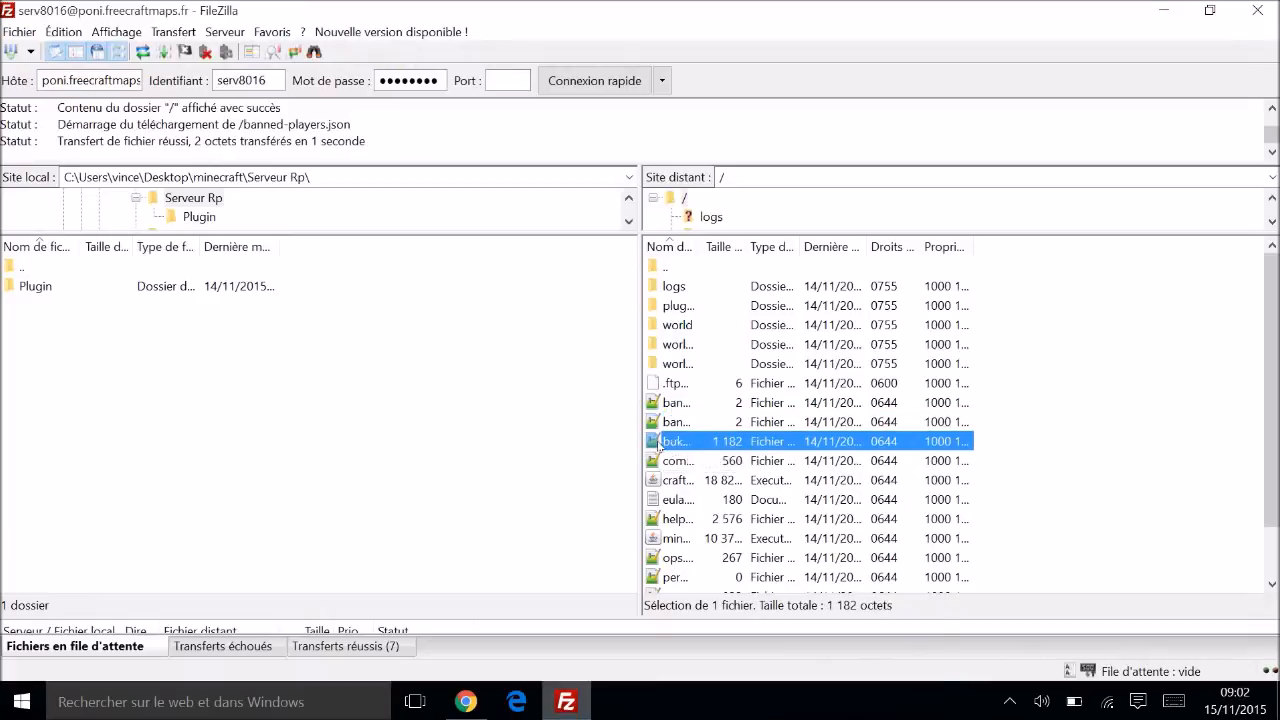
{"action": "left_click", "coordinate": [712, 491]}
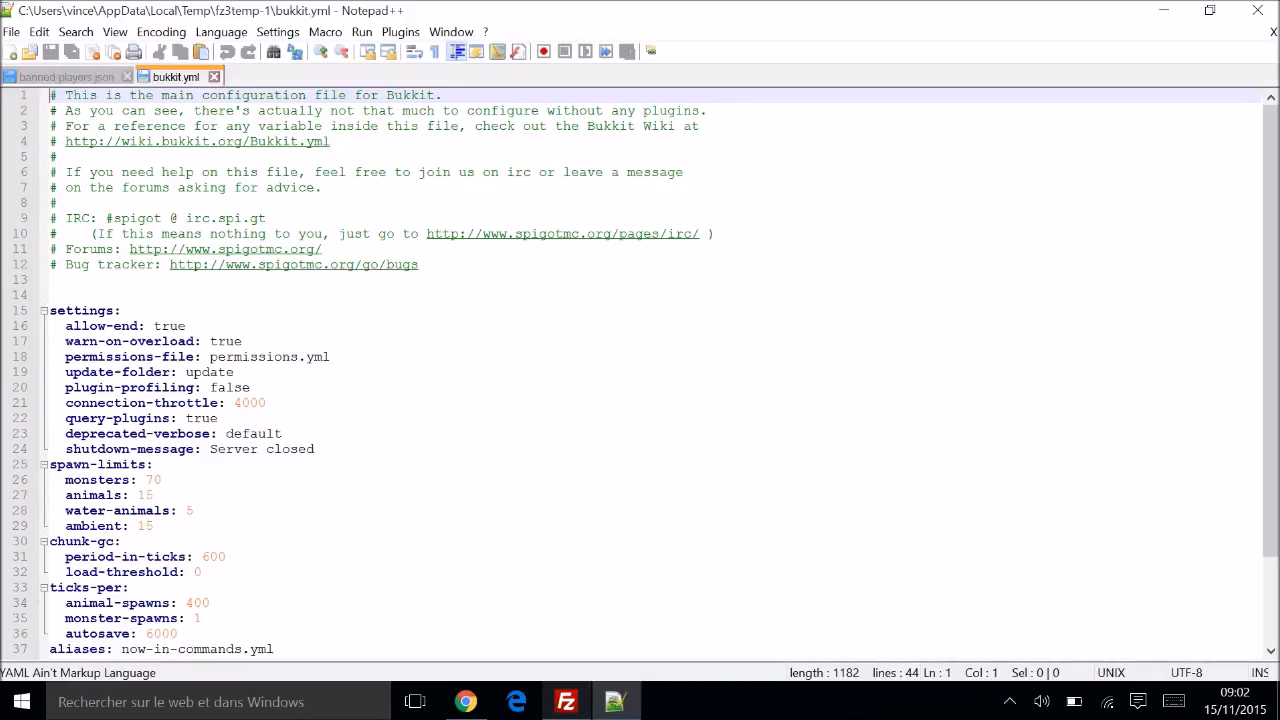
{"action": "scroll", "coordinate": [640, 370], "scroll_direction": "down", "scroll_amount": 2}
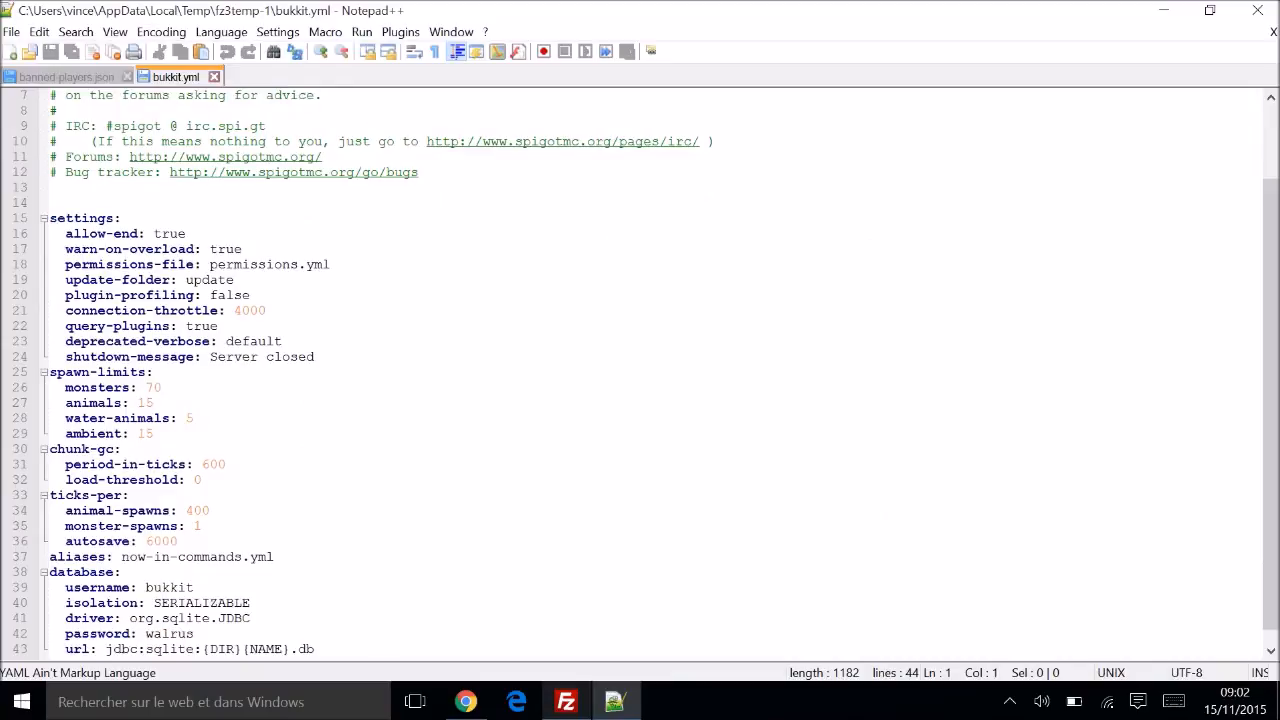
{"action": "scroll", "coordinate": [640, 370], "scroll_direction": "down", "scroll_amount": 1}
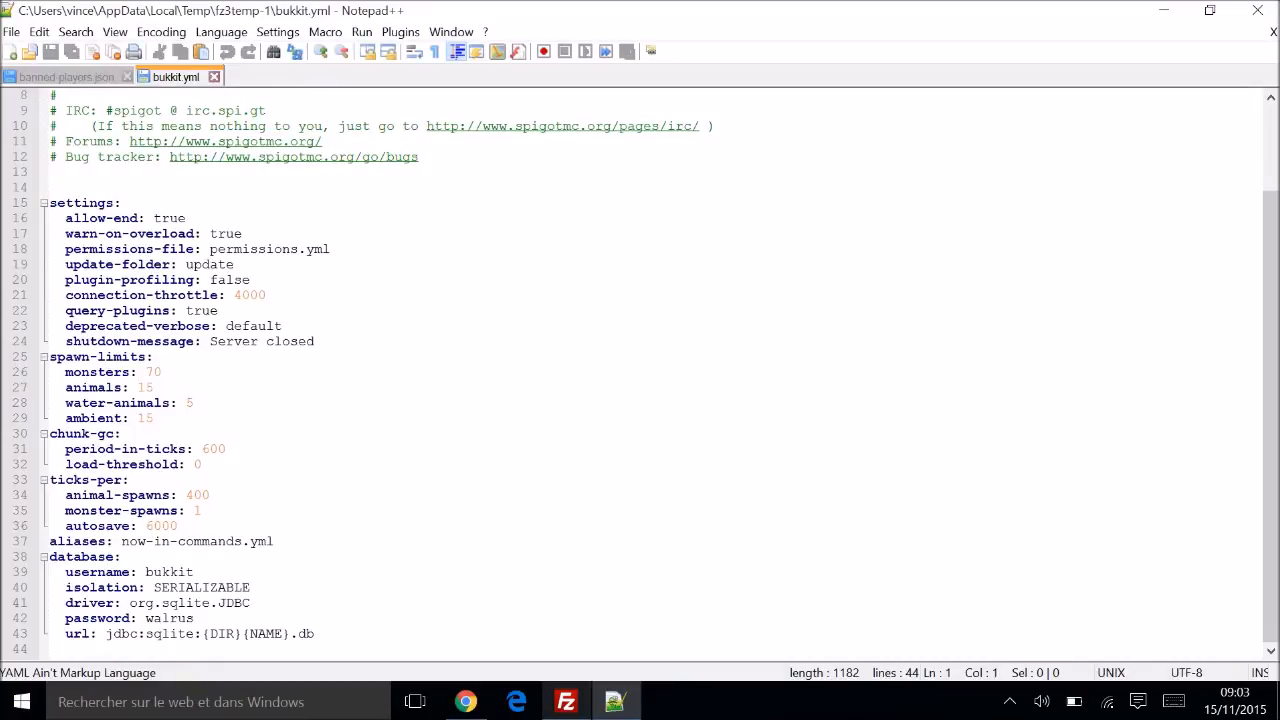
{"action": "left_click_drag", "start_coordinate": [58, 218], "coordinate": [187, 218]}
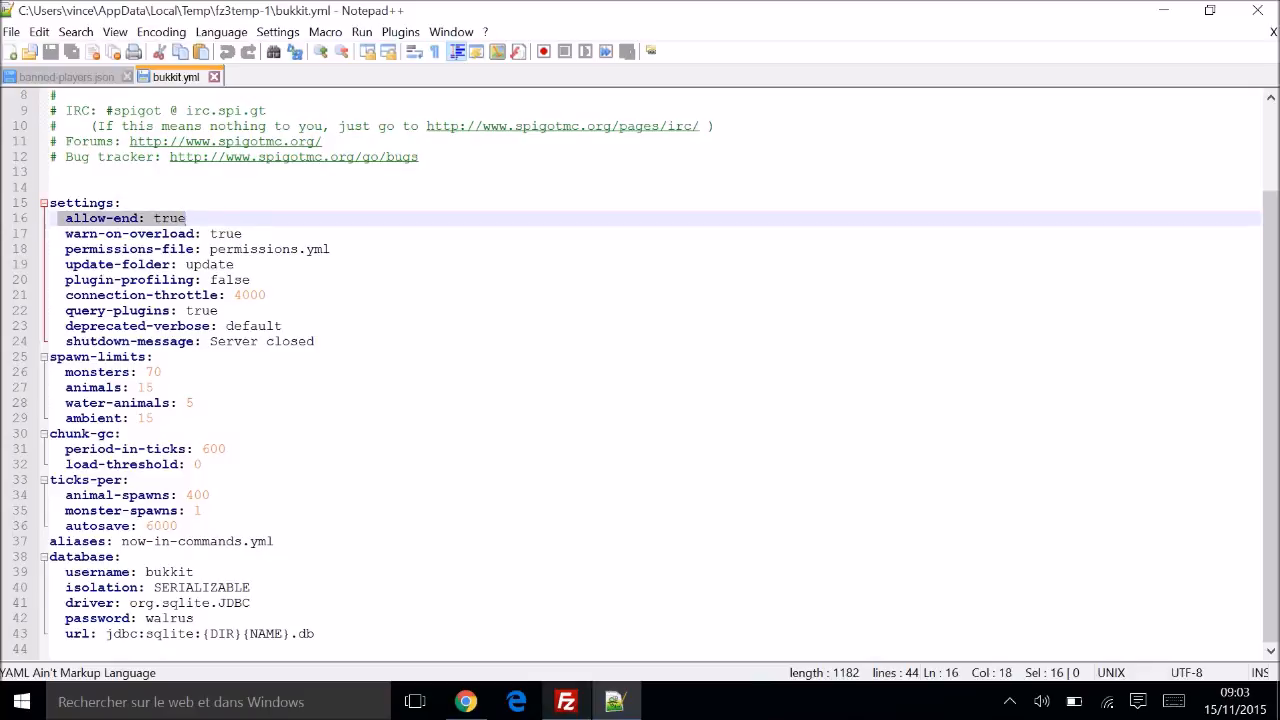
{"action": "left_click", "coordinate": [1257, 10]}
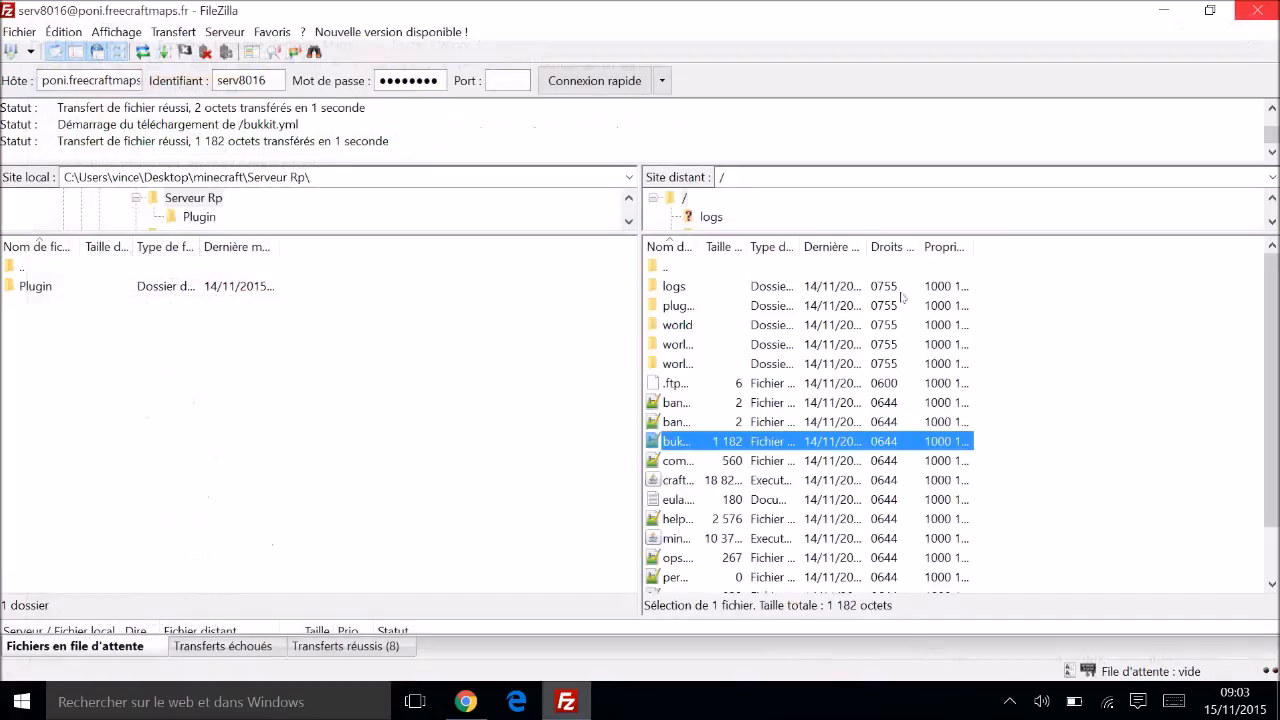
Step: View the remote commands.yml in Notepad++ and close the editor
{"action": "right_click", "coordinate": [684, 461]}
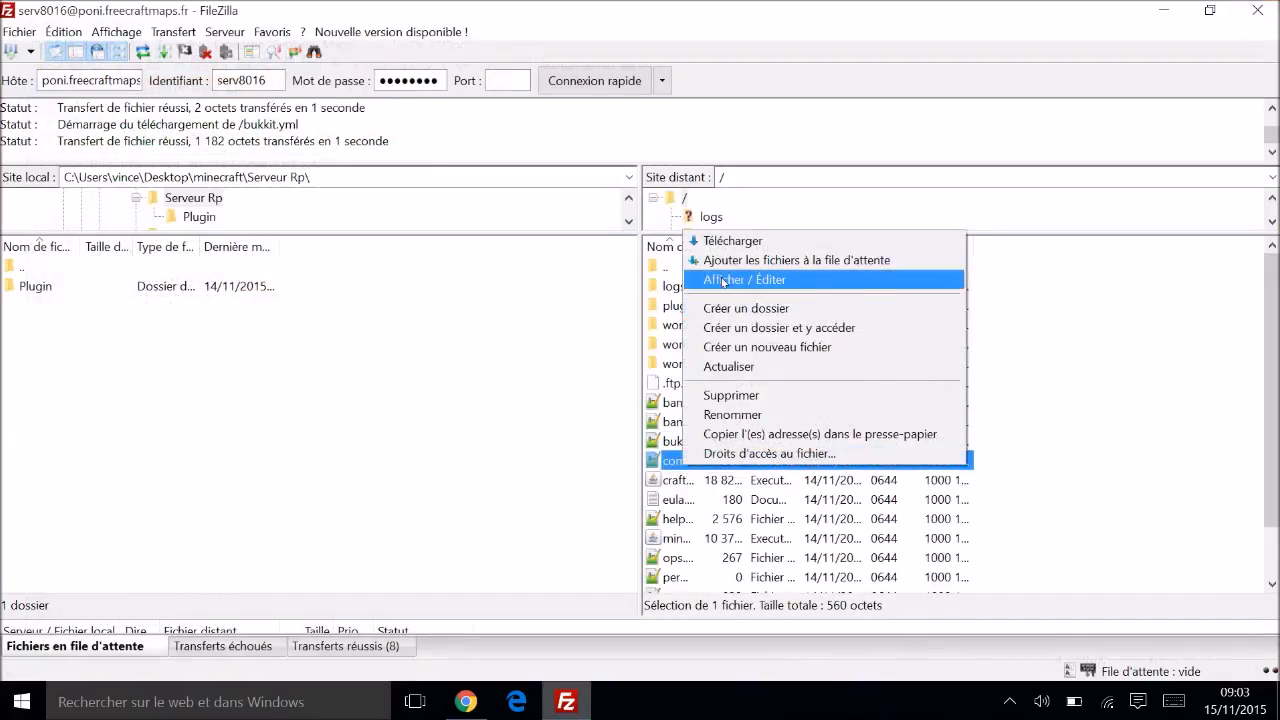
{"action": "left_click", "coordinate": [730, 278]}
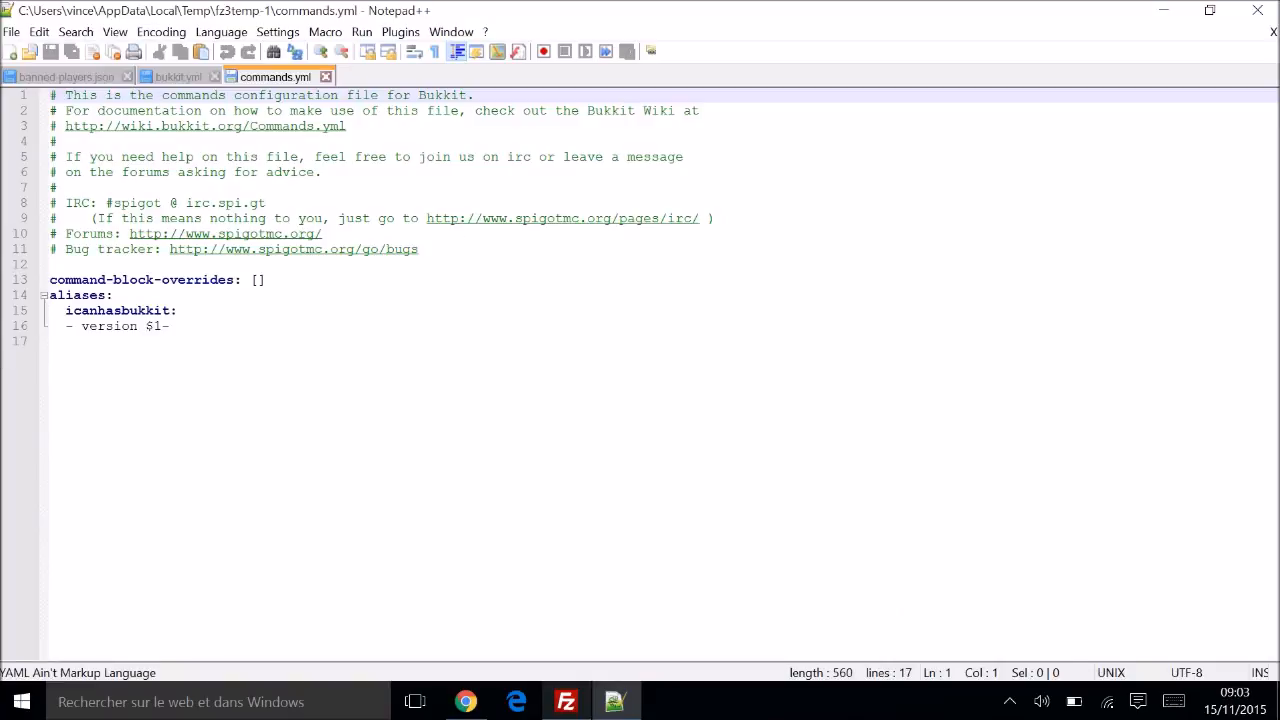
{"action": "left_click", "coordinate": [1257, 10]}
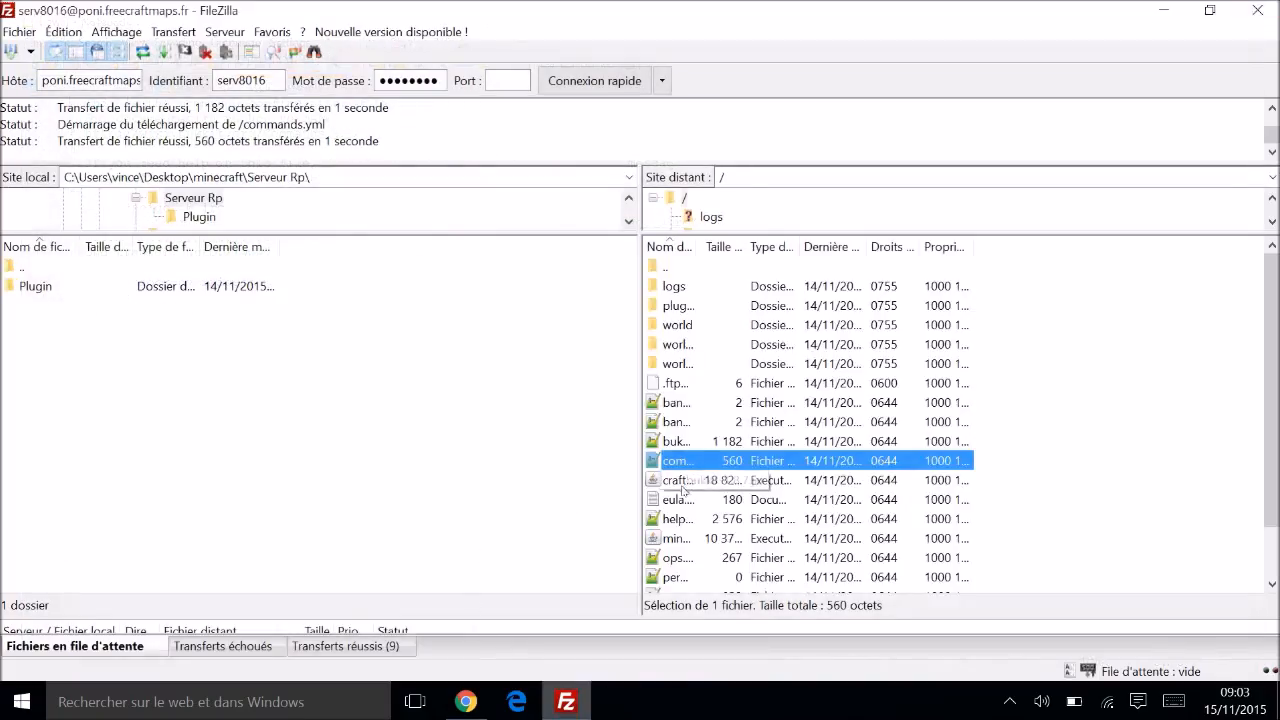
Step: Open the remote eula.txt by deleting the local copy and downloading it again, highlight the eula value, and close the file
{"action": "right_click", "coordinate": [676, 499]}
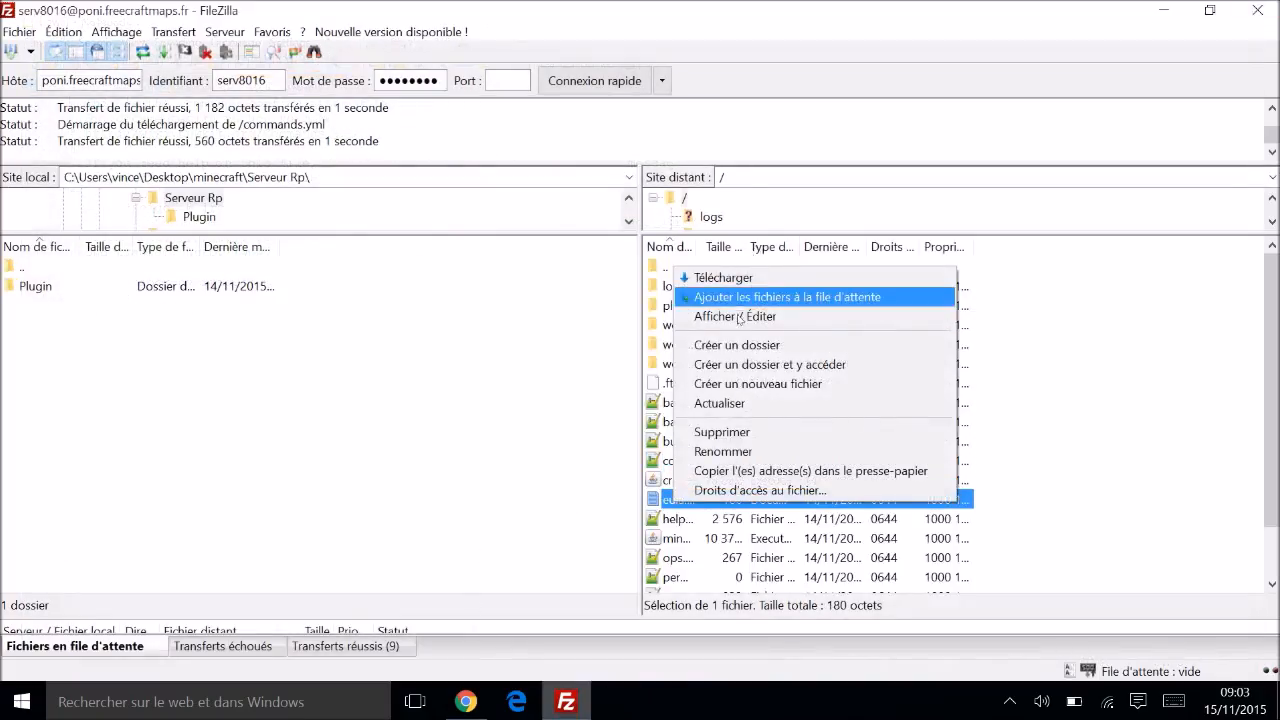
{"action": "left_click", "coordinate": [741, 316]}
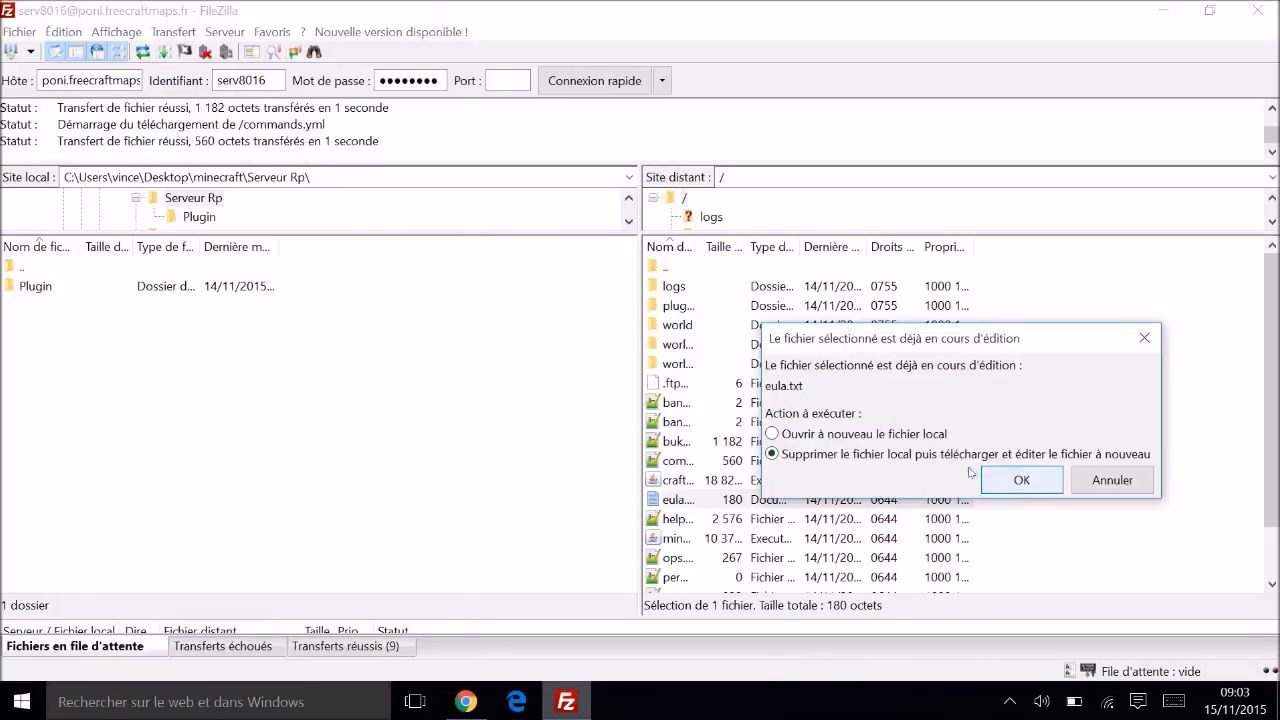
{"action": "left_click", "coordinate": [1038, 481]}
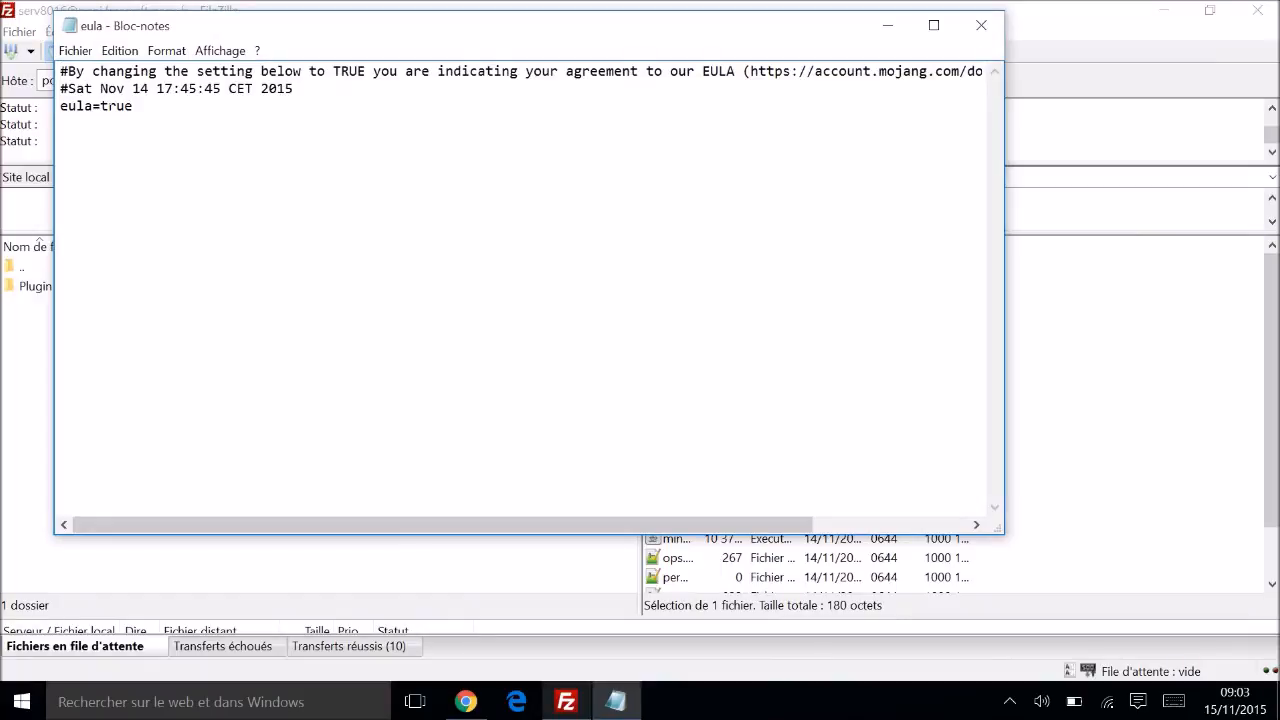
{"action": "left_click_drag", "start_coordinate": [132, 105], "coordinate": [96, 105]}
{"action": "left_click", "coordinate": [981, 25]}
Step: Open the remote help.yml in Notepad++, look through its help topic settings, and close the editor
{"action": "scroll", "coordinate": [717, 394], "scroll_direction": "down", "scroll_amount": 1}
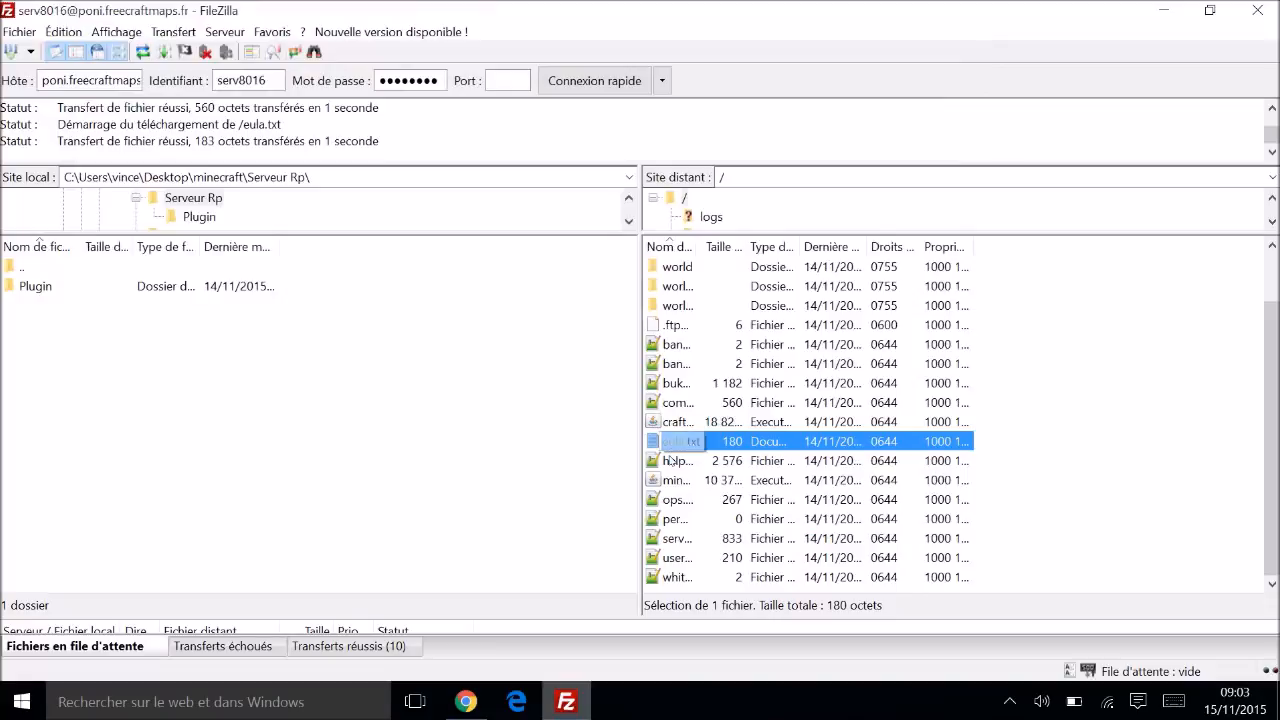
{"action": "right_click", "coordinate": [670, 460]}
{"action": "left_click", "coordinate": [728, 270]}
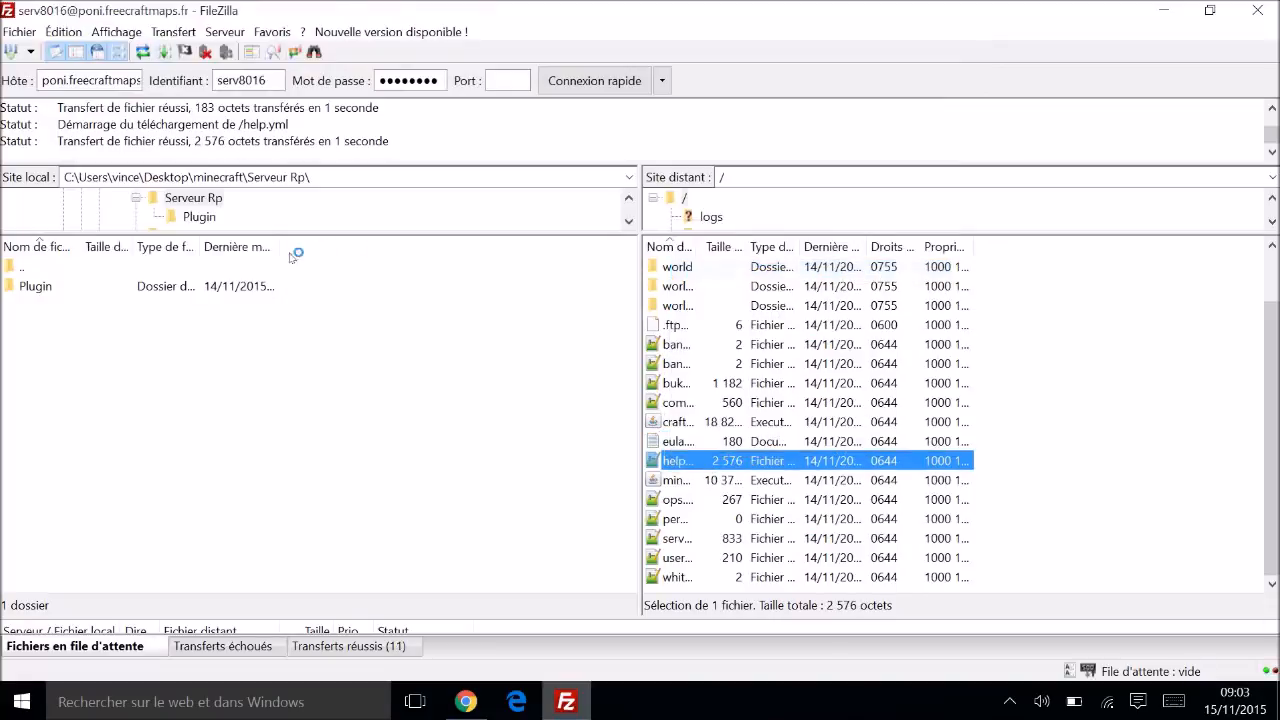
{"action": "scroll", "coordinate": [640, 370], "scroll_direction": "down", "scroll_amount": 3}
{"action": "scroll", "coordinate": [640, 370], "scroll_direction": "up", "scroll_amount": 7}
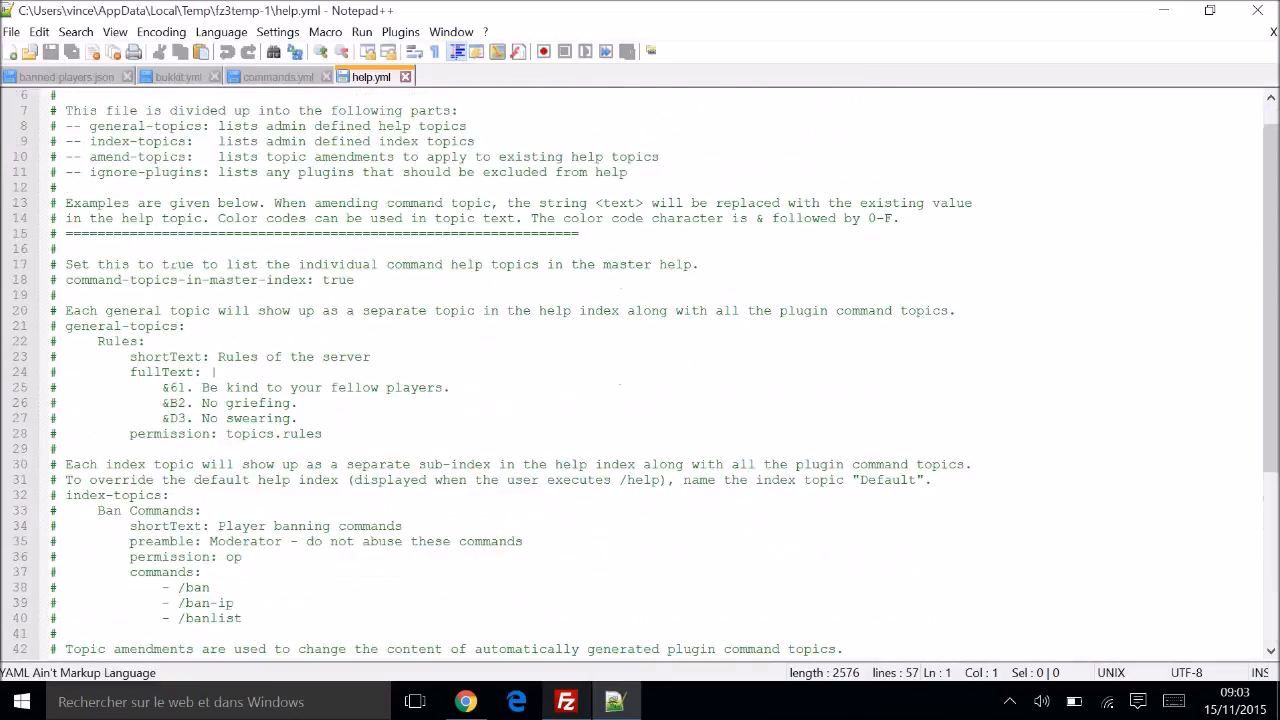
{"action": "left_click", "coordinate": [1257, 10]}
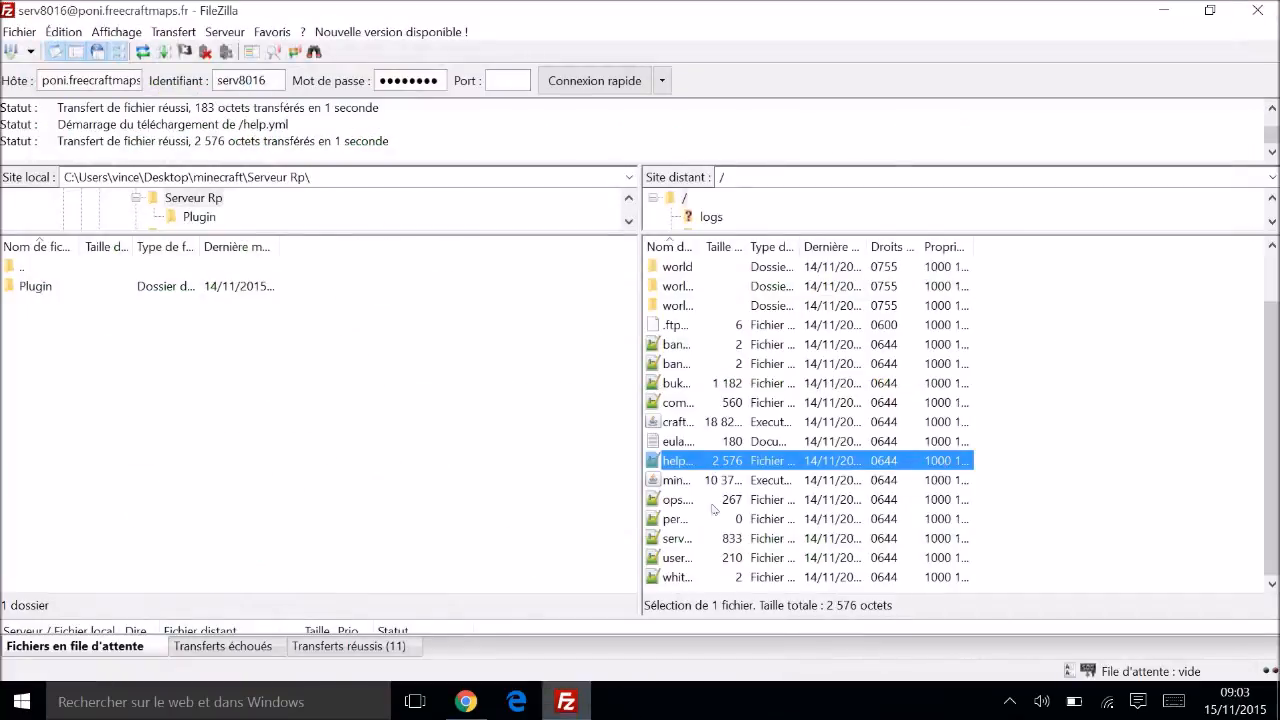
Step: Open the remote ops.json in Notepad++, highlight an operator's name and a uuid, and close the editor
{"action": "right_click", "coordinate": [677, 499]}
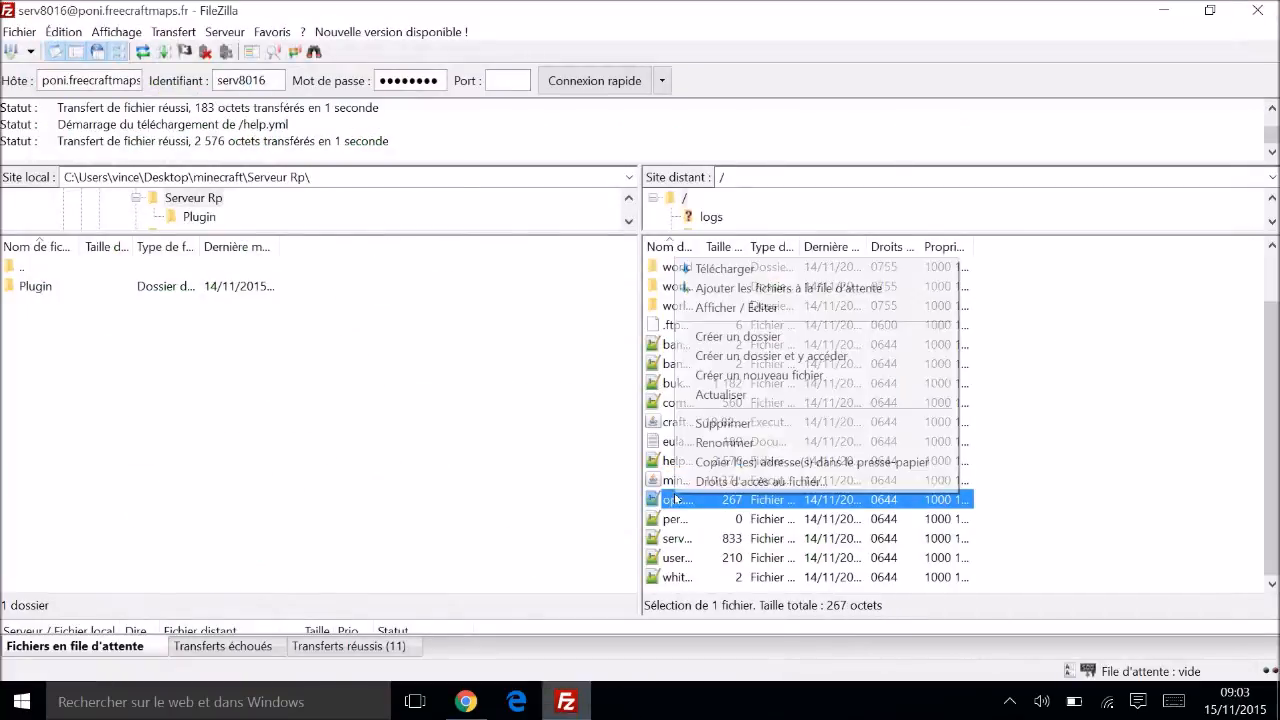
{"action": "left_click", "coordinate": [720, 308]}
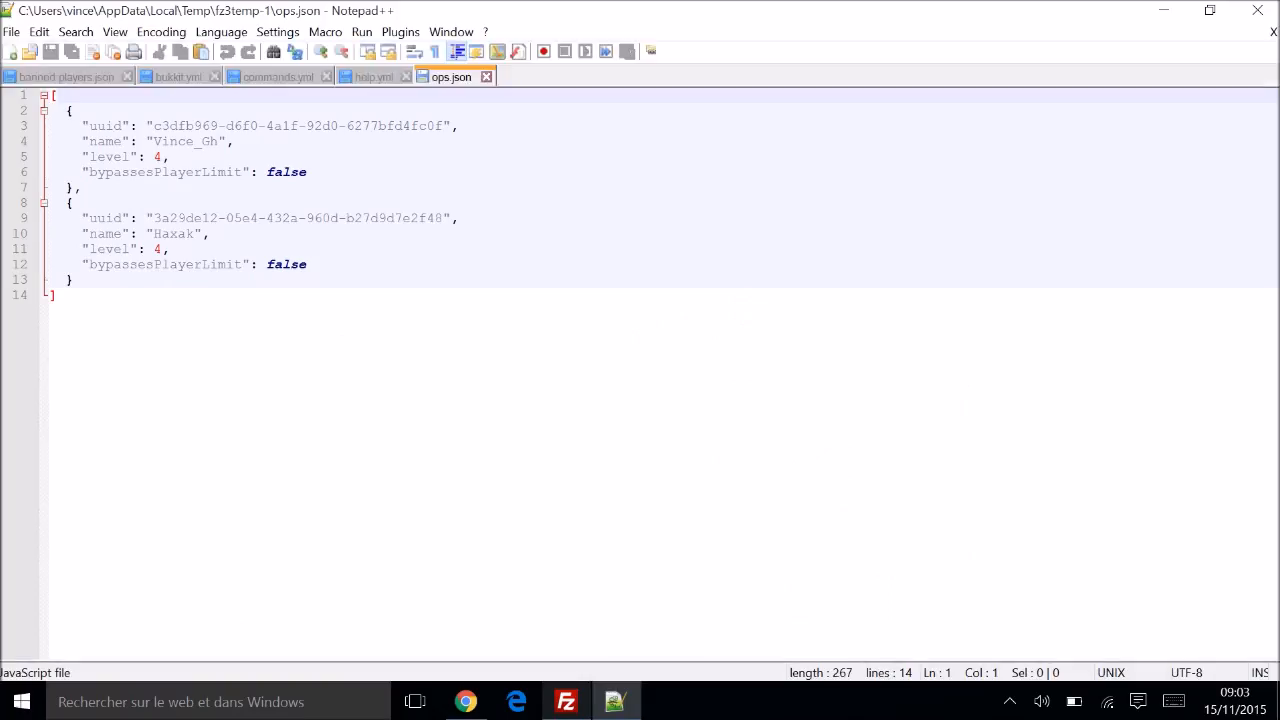
{"action": "left_click_drag", "start_coordinate": [195, 234], "coordinate": [161, 234]}
{"action": "left_click_drag", "start_coordinate": [152, 126], "coordinate": [253, 126]}
{"action": "left_click", "coordinate": [198, 141]}
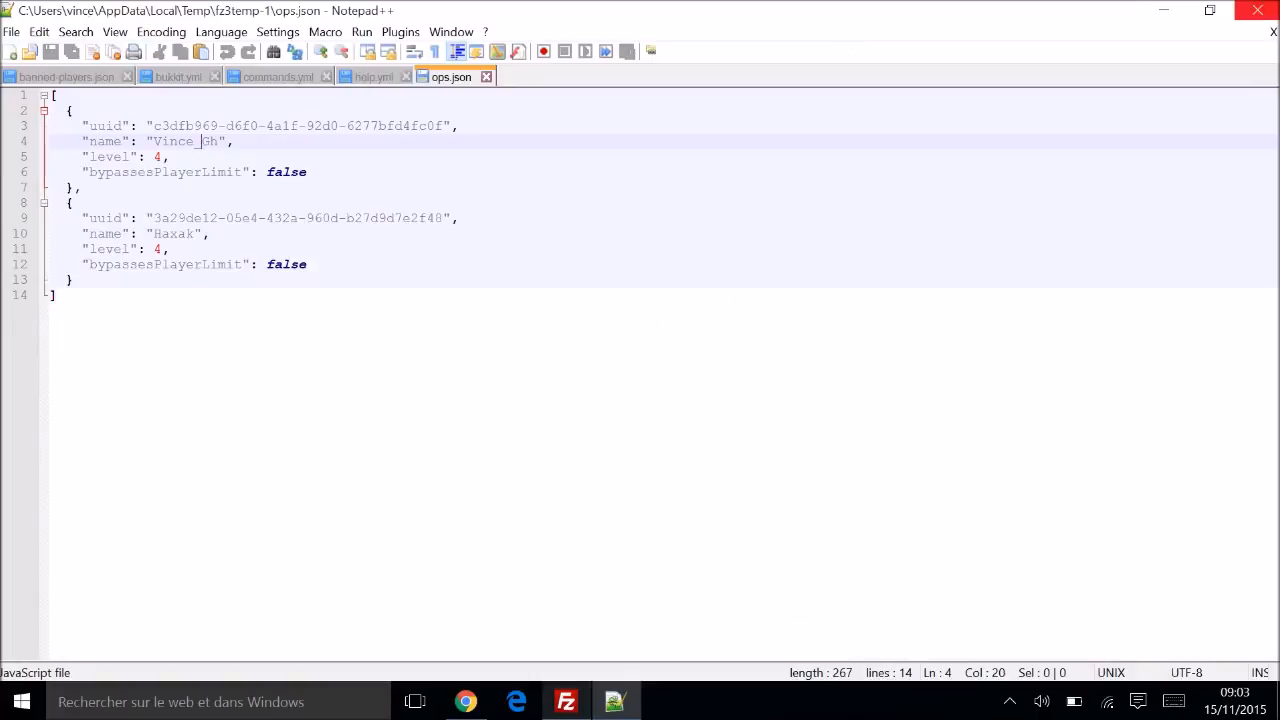
{"action": "left_click", "coordinate": [1257, 10]}
Step: View the remote permissions.yml in Notepad++
{"action": "right_click", "coordinate": [684, 521]}
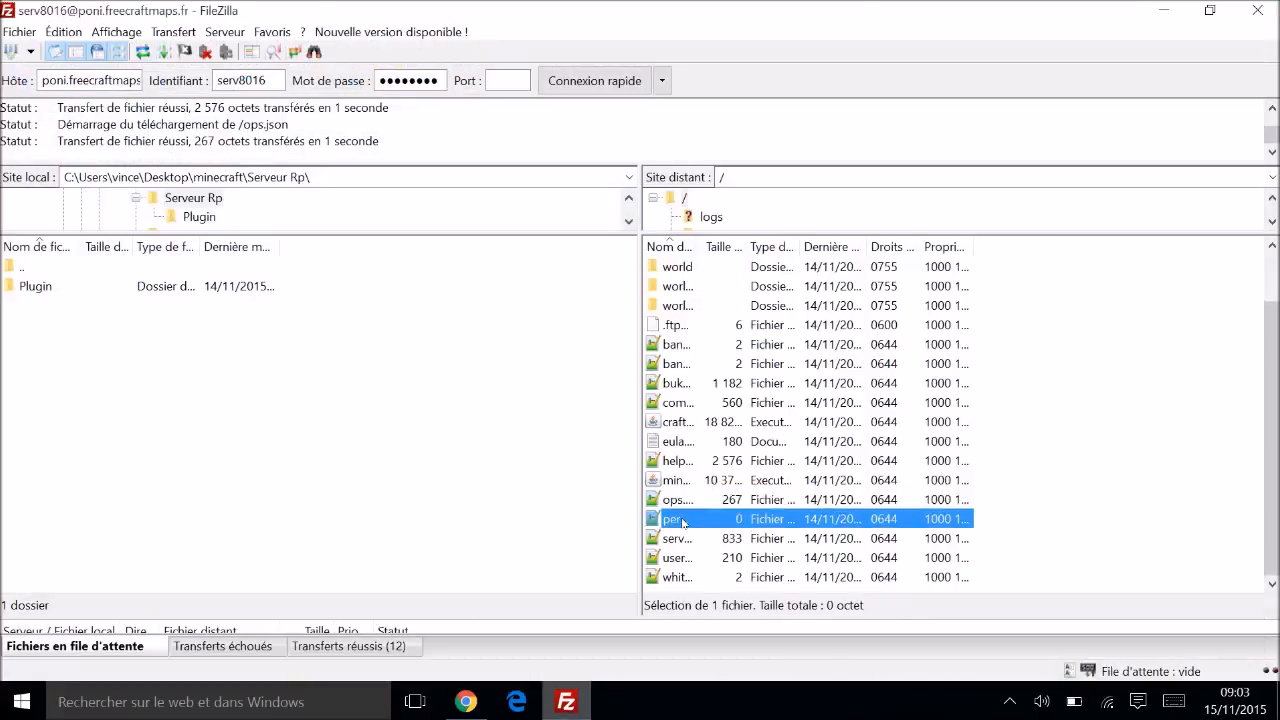
{"action": "left_click", "coordinate": [722, 336]}
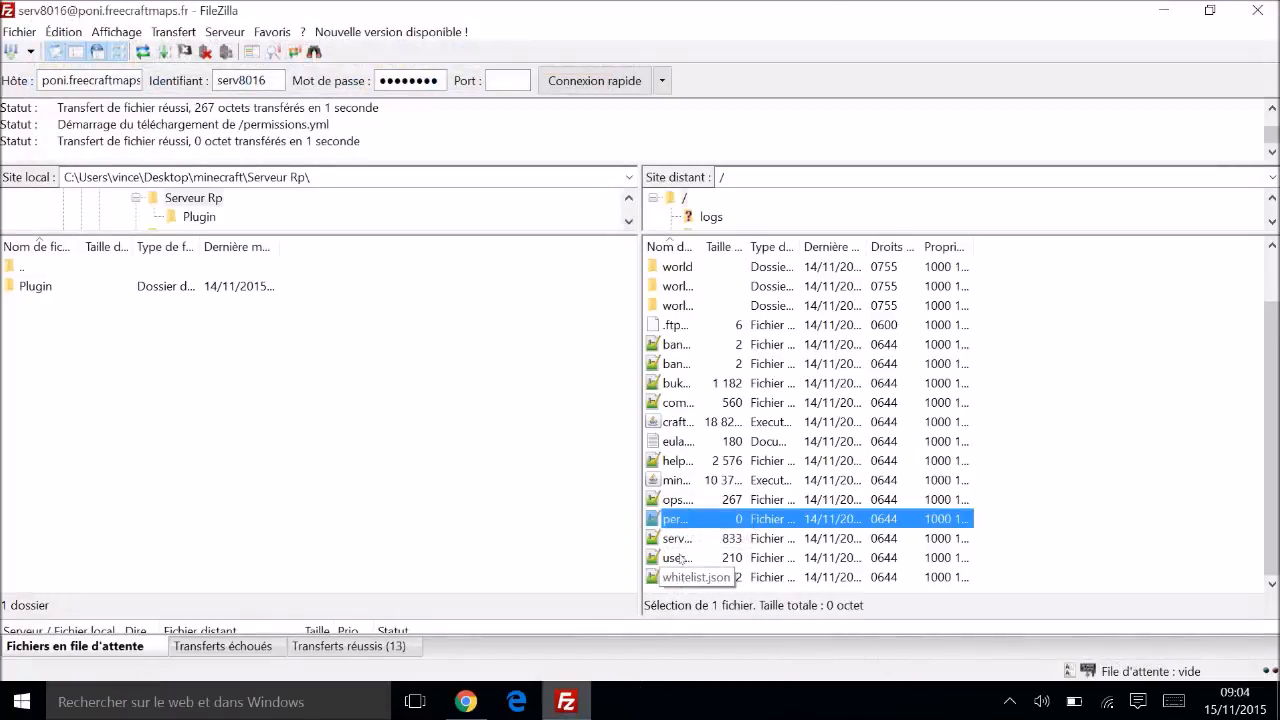
Step: Open the remote usercache.json in Notepad++, examine both cached player entries by highlighting their names, and close the editor
{"action": "left_click", "coordinate": [678, 557]}
{"action": "right_click", "coordinate": [680, 553]}
{"action": "left_click", "coordinate": [745, 367]}
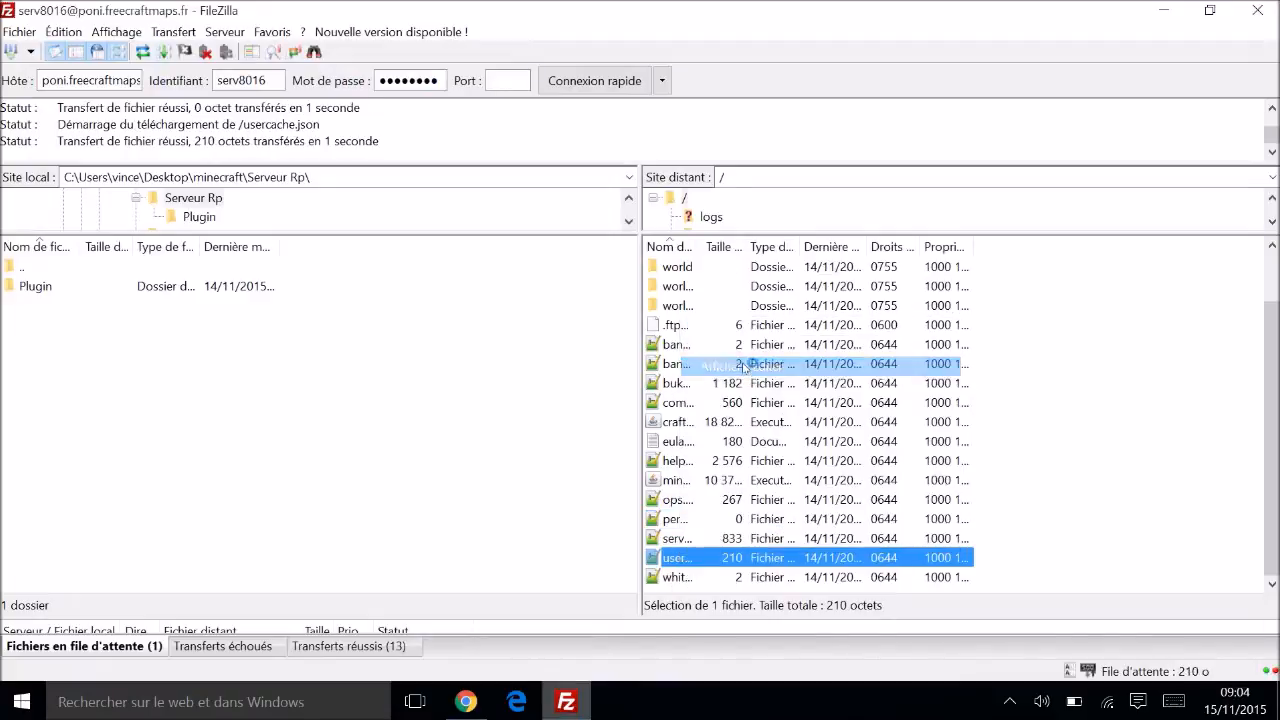
{"action": "left_click_drag", "start_coordinate": [400, 651], "coordinate": [499, 676]}
{"action": "double_click", "coordinate": [152, 96]}
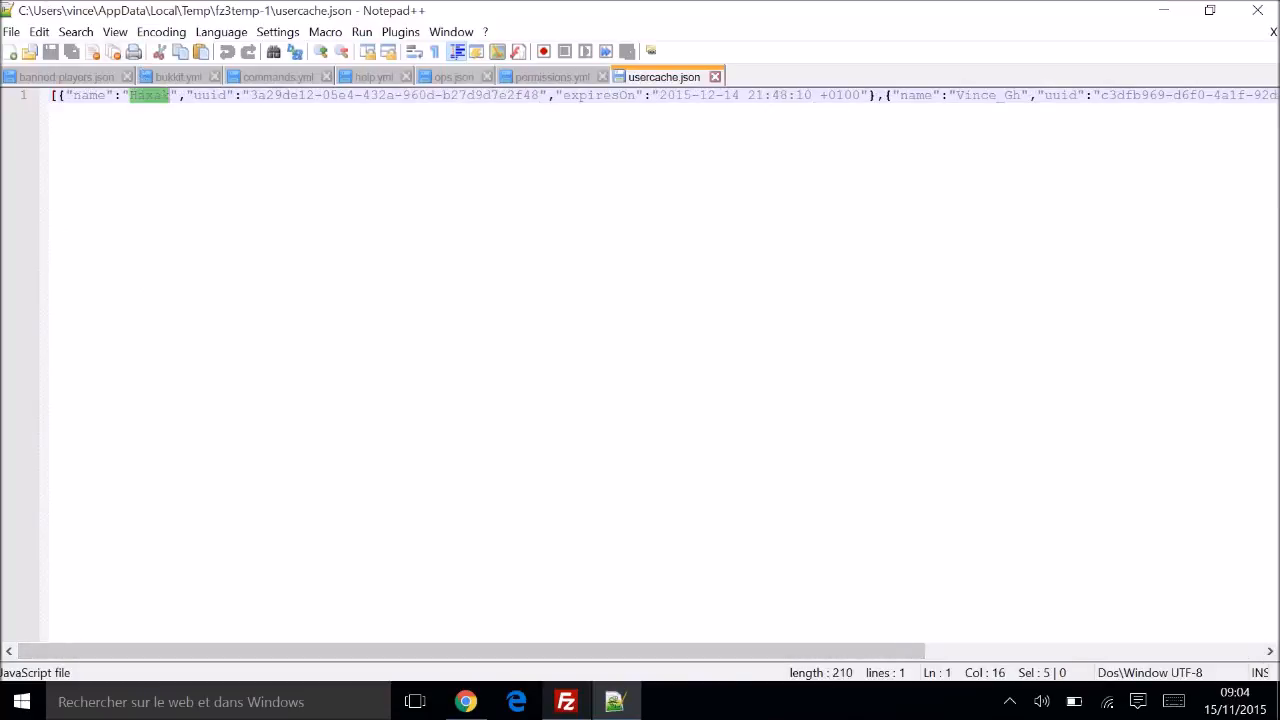
{"action": "left_click_drag", "start_coordinate": [350, 651], "coordinate": [690, 655]}
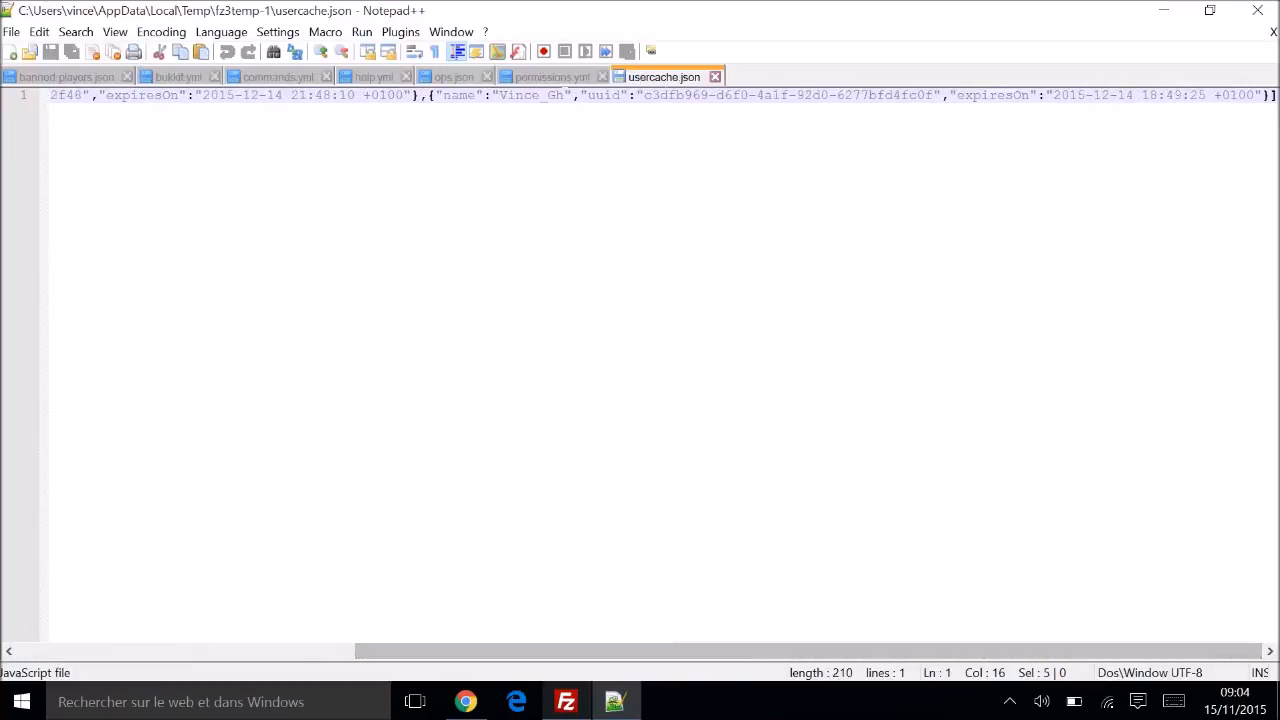
{"action": "left_click_drag", "start_coordinate": [507, 97], "coordinate": [556, 107]}
{"action": "left_click", "coordinate": [558, 125]}
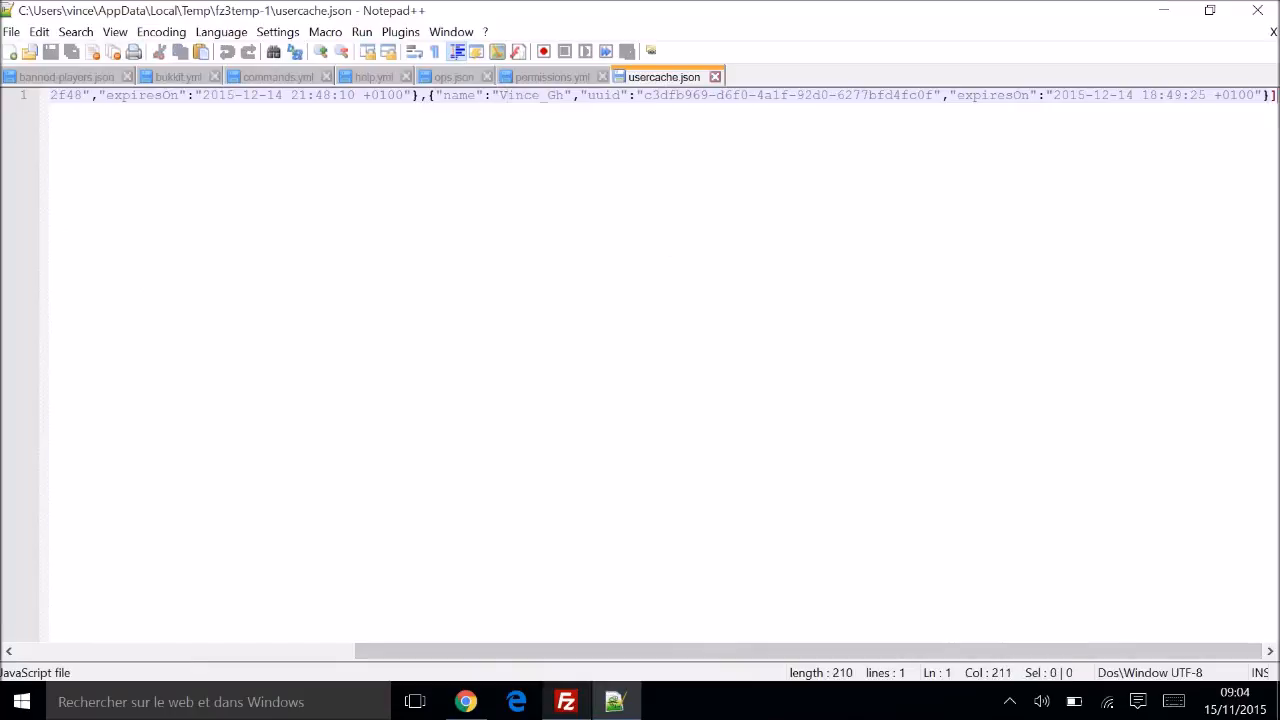
{"action": "left_click", "coordinate": [1257, 10]}
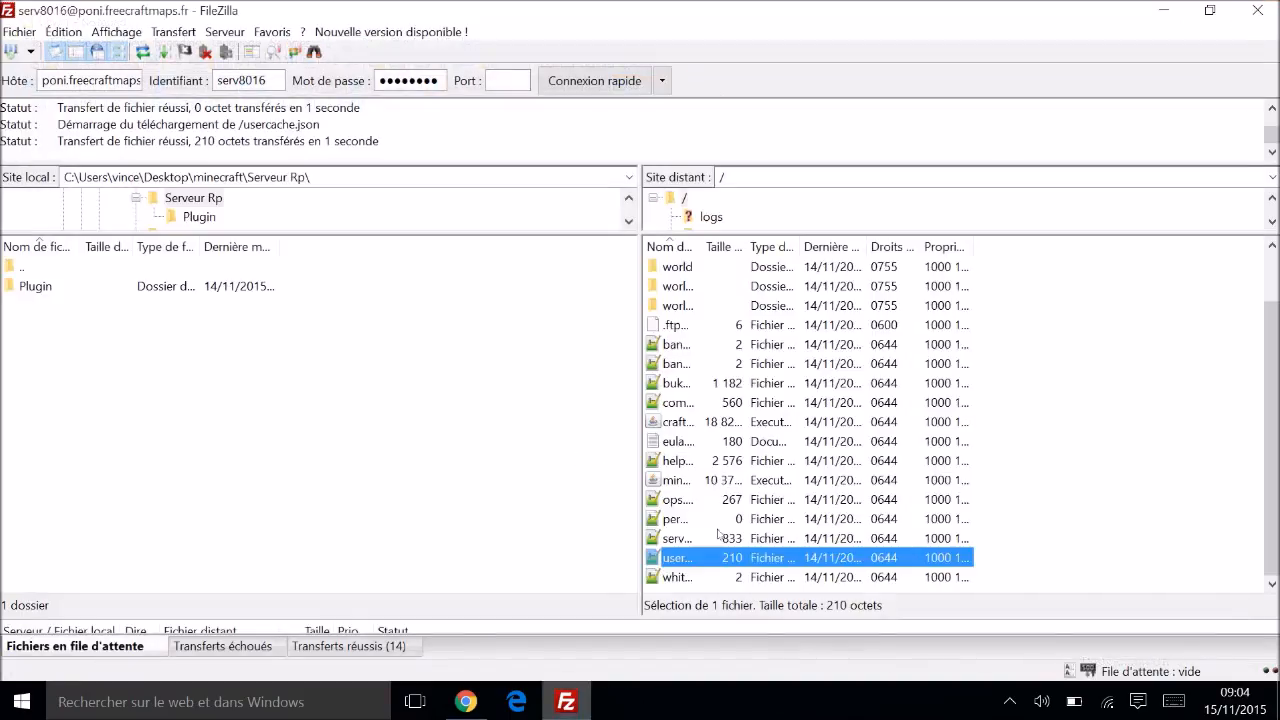
Step: Open the remote whitelist.json in Notepad++, highlight the first whitelisted player's name, and close the editor
{"action": "right_click", "coordinate": [674, 577]}
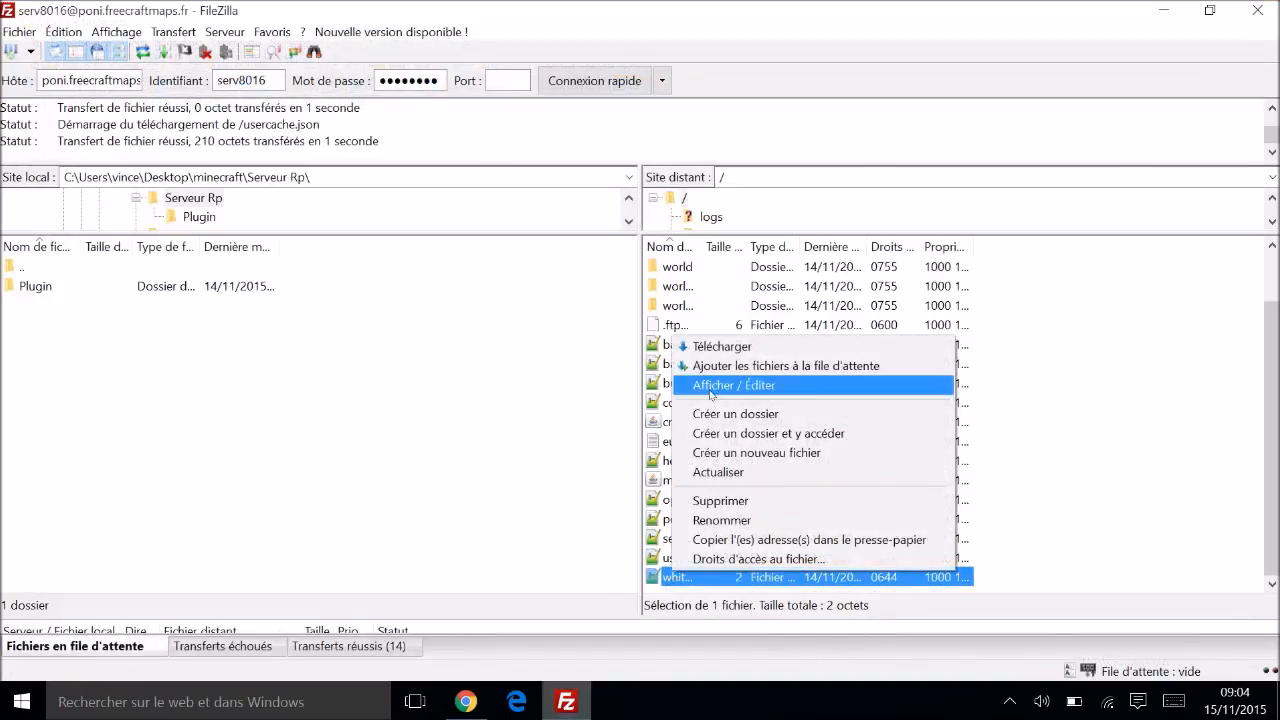
{"action": "left_click", "coordinate": [700, 389]}
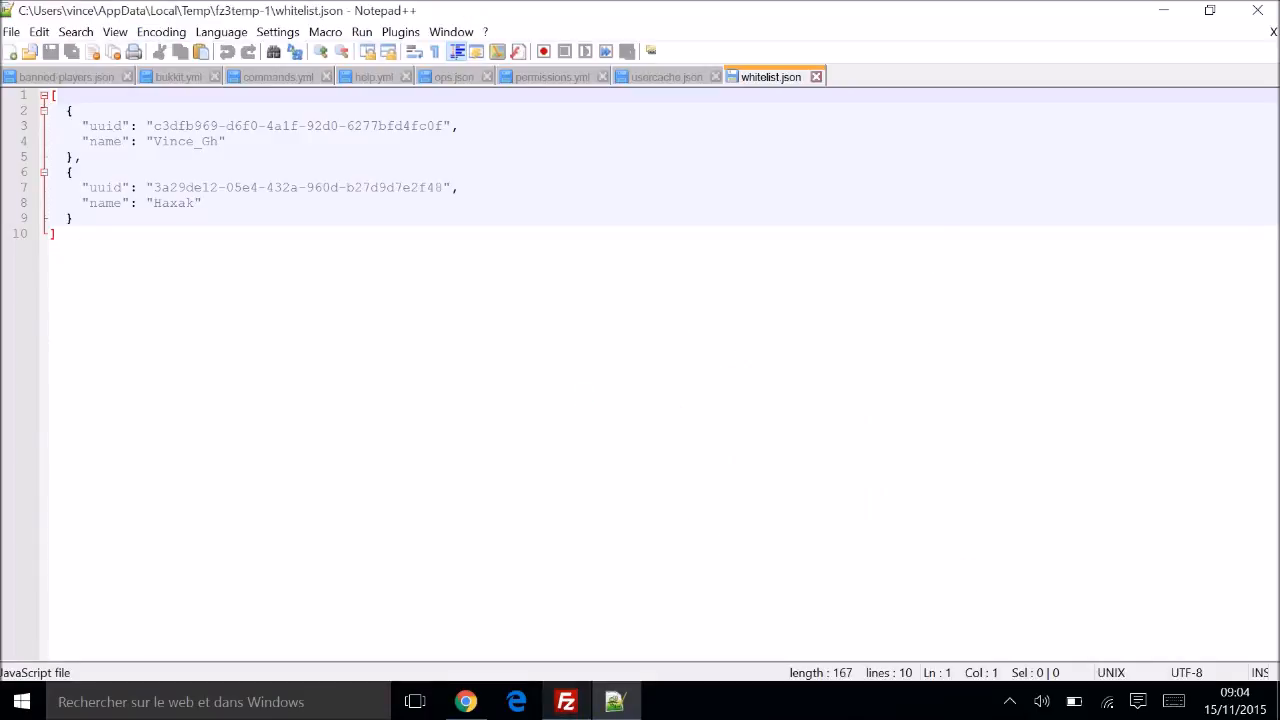
{"action": "left_click", "coordinate": [218, 141]}
{"action": "double_click", "coordinate": [218, 141]}
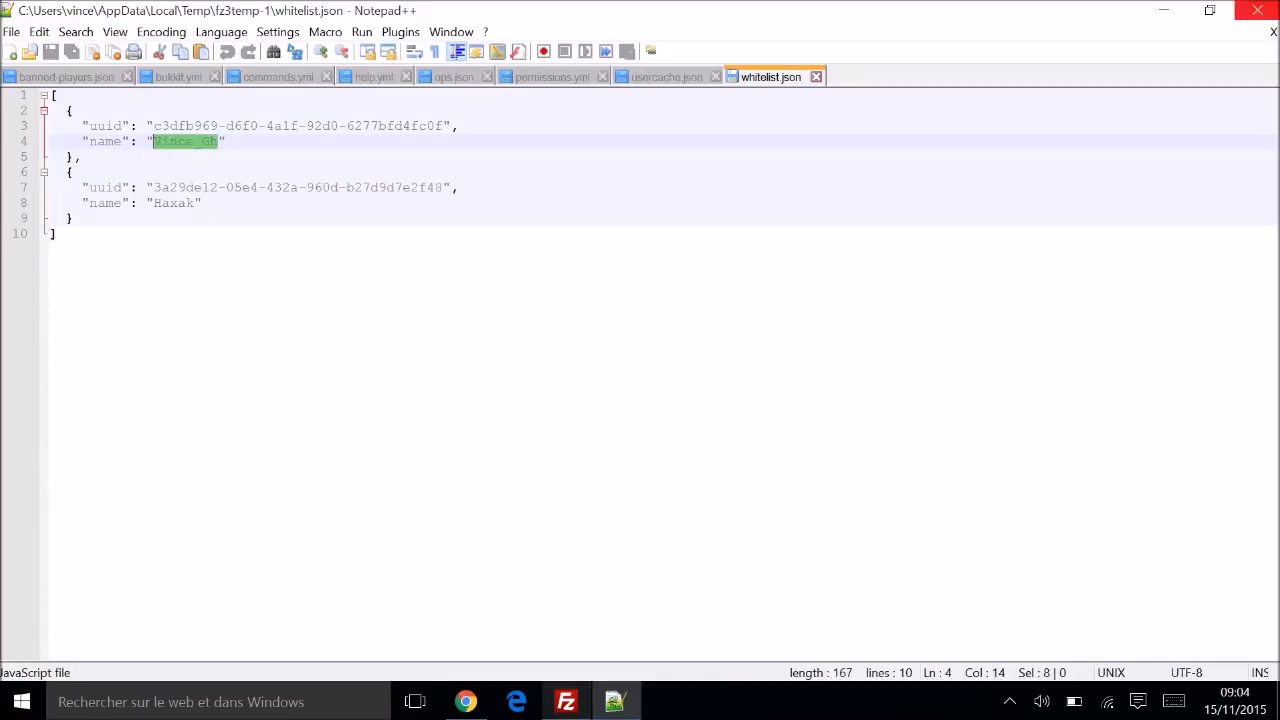
{"action": "left_click", "coordinate": [1258, 10]}
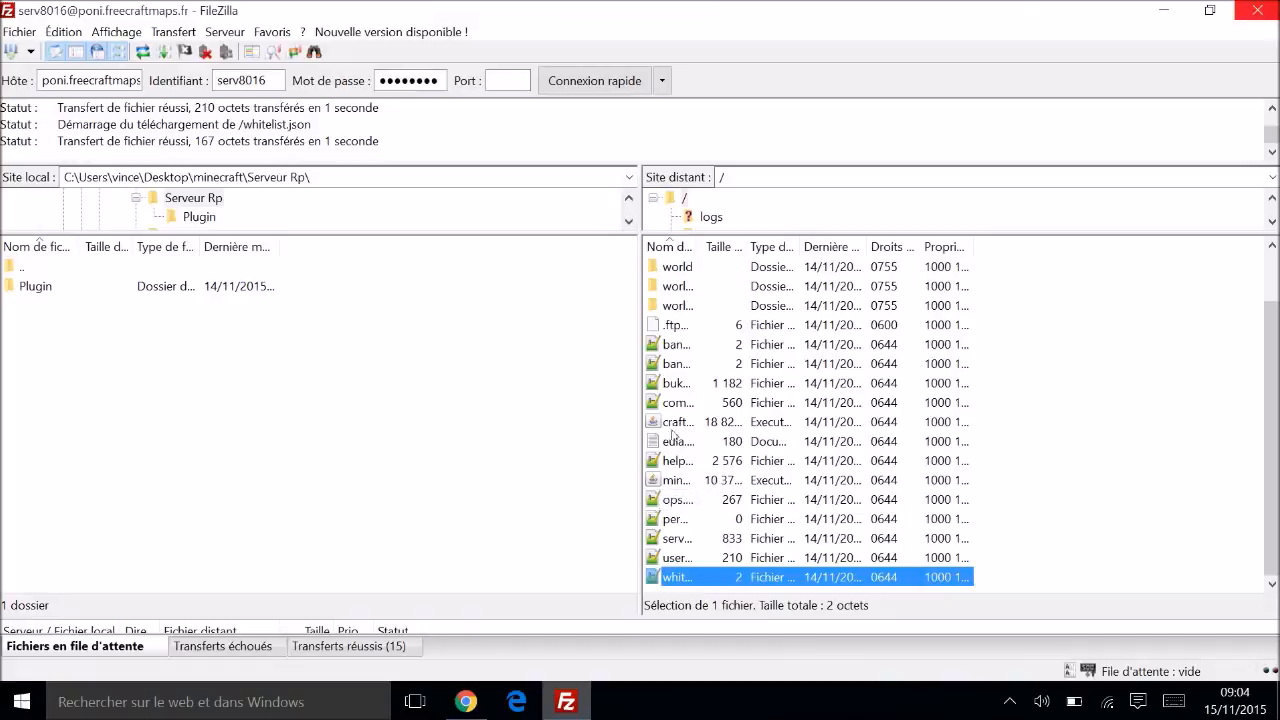
Step: Open the remote server.properties in Notepad++ and highlight the spawn-protection setting
{"action": "left_click", "coordinate": [676, 540]}
{"action": "right_click", "coordinate": [676, 540]}
{"action": "left_click", "coordinate": [736, 356]}
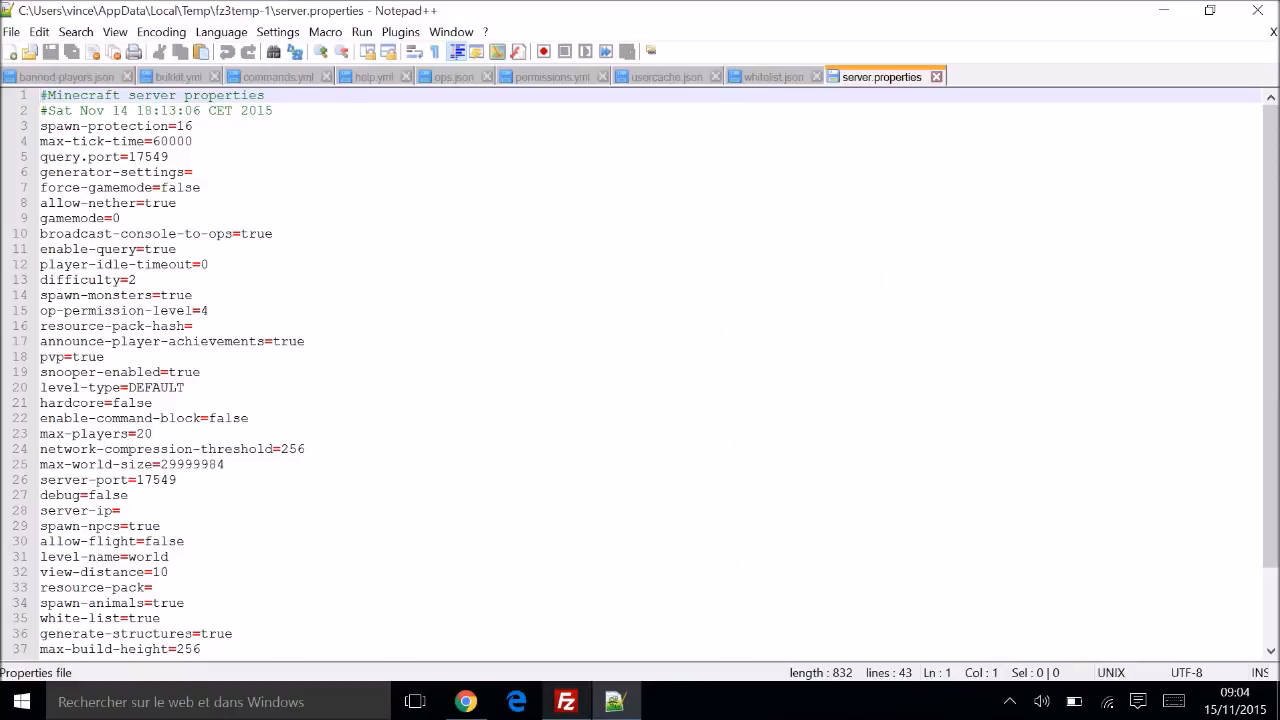
{"action": "left_click", "coordinate": [196, 126]}
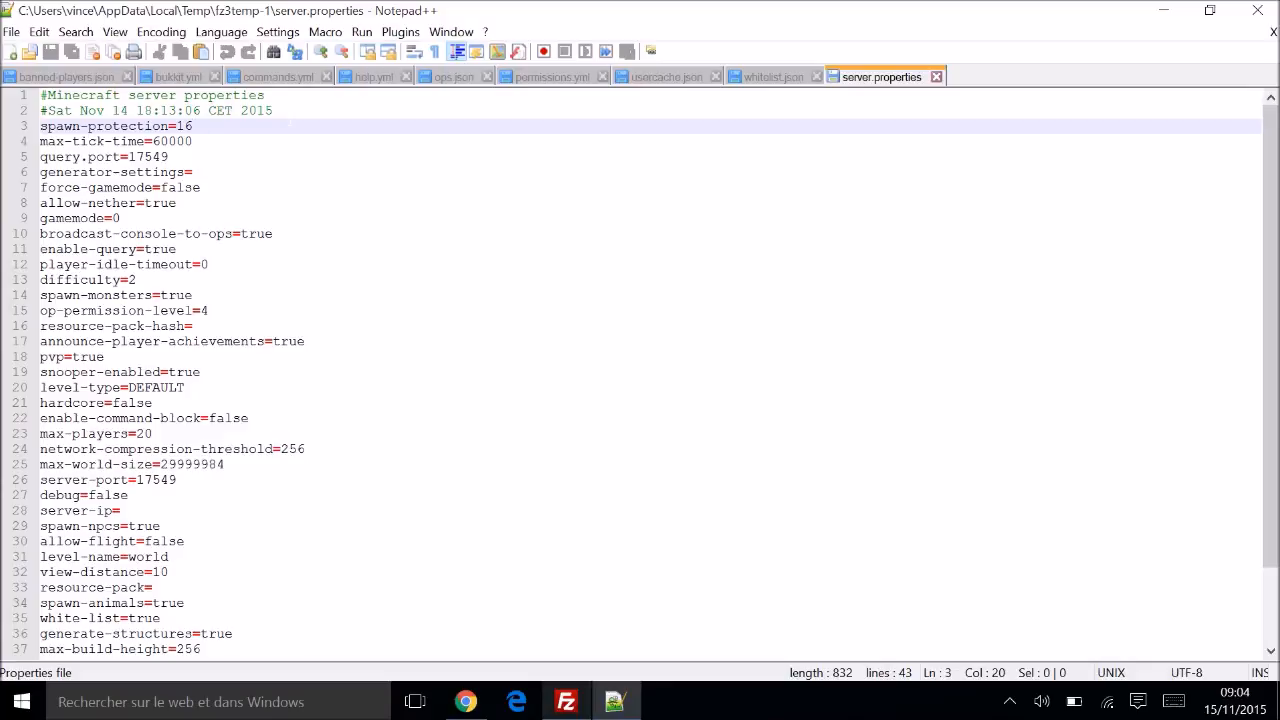
{"action": "left_click_drag", "start_coordinate": [193, 126], "coordinate": [56, 127]}
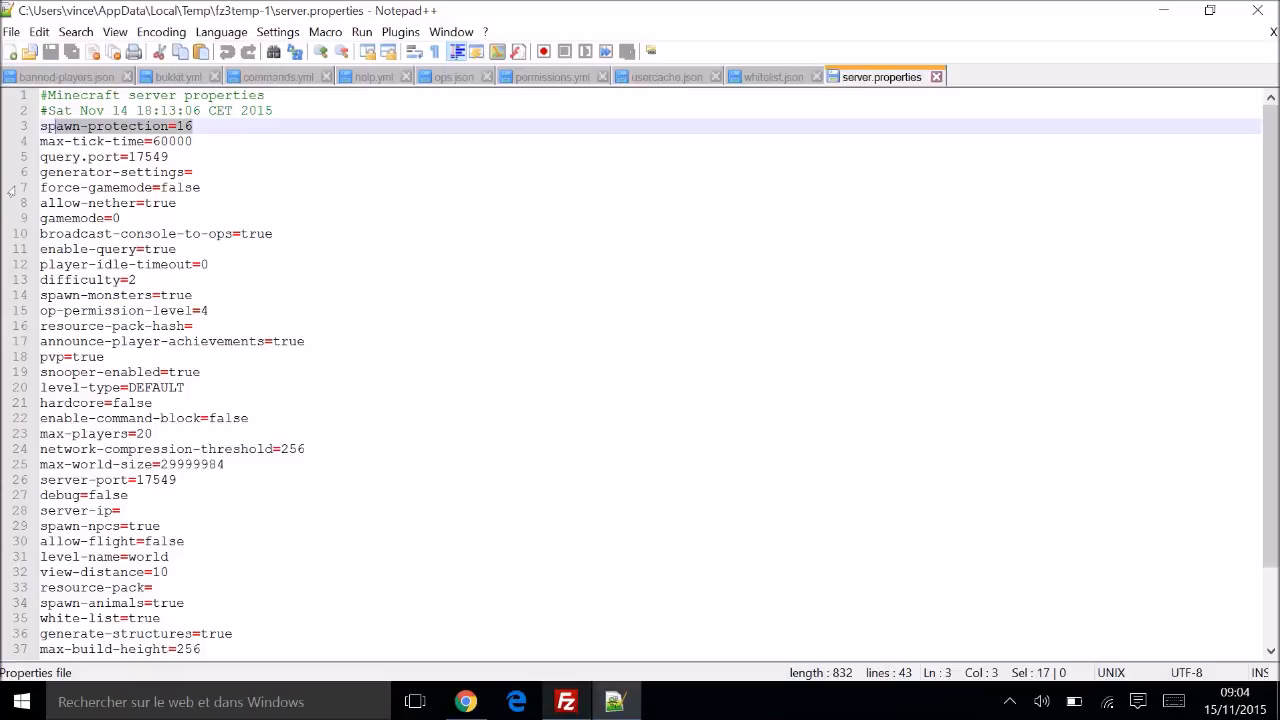
Step: Review the force-gamemode, allow-nether, gamemode, broadcast-console-to-ops and enable-query lines of server.properties, highlighting them in turn
{"action": "left_click", "coordinate": [201, 188]}
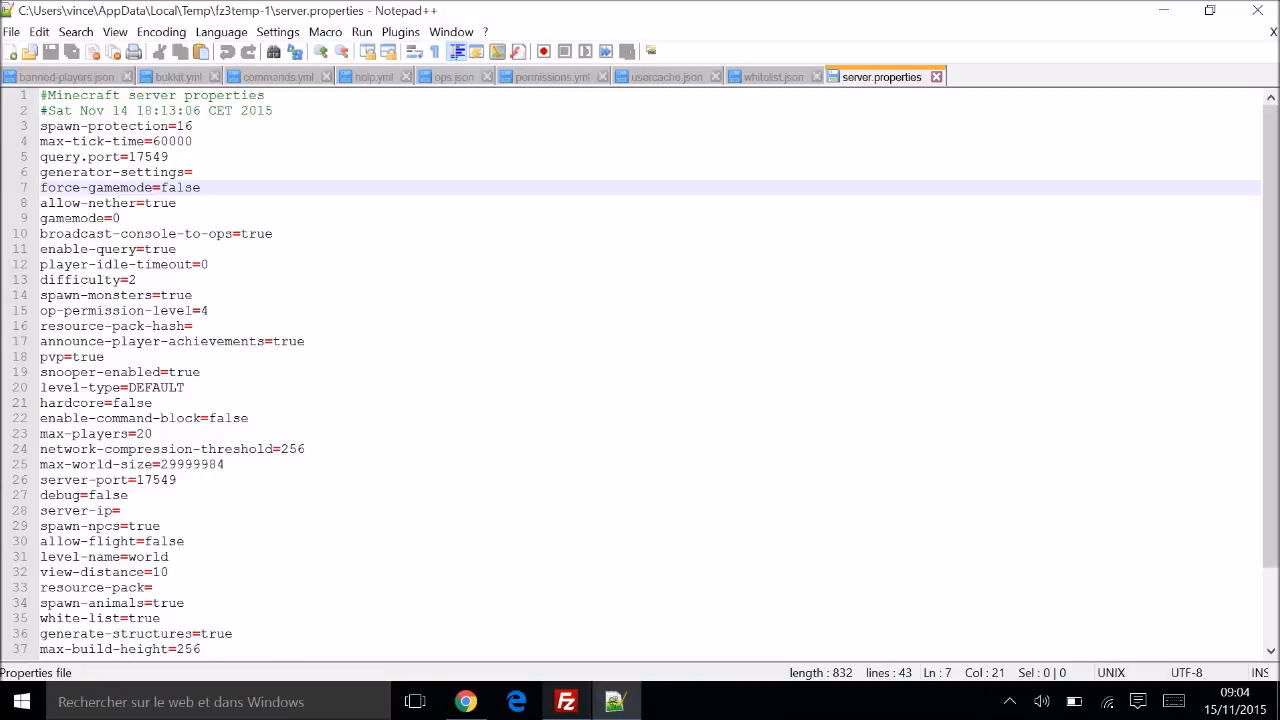
{"action": "left_click_drag", "start_coordinate": [177, 203], "coordinate": [41, 203]}
{"action": "left_click_drag", "start_coordinate": [121, 218], "coordinate": [41, 218]}
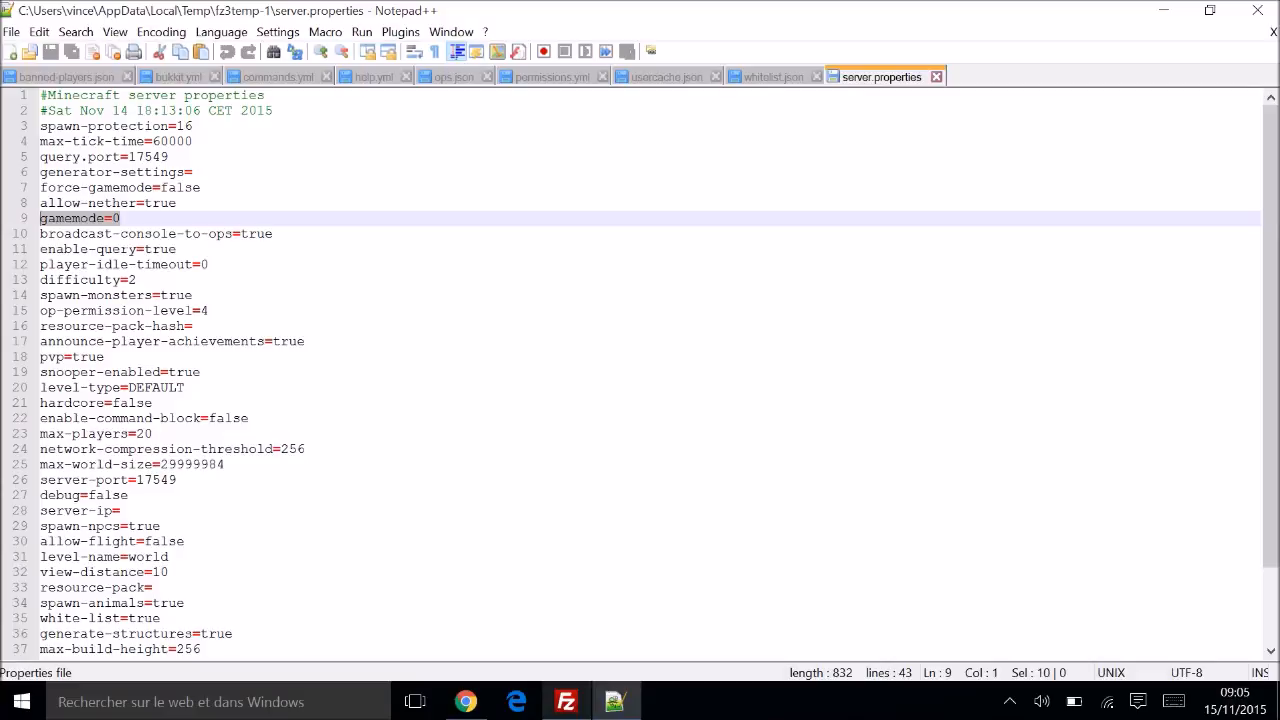
{"action": "left_click_drag", "start_coordinate": [275, 234], "coordinate": [5, 235]}
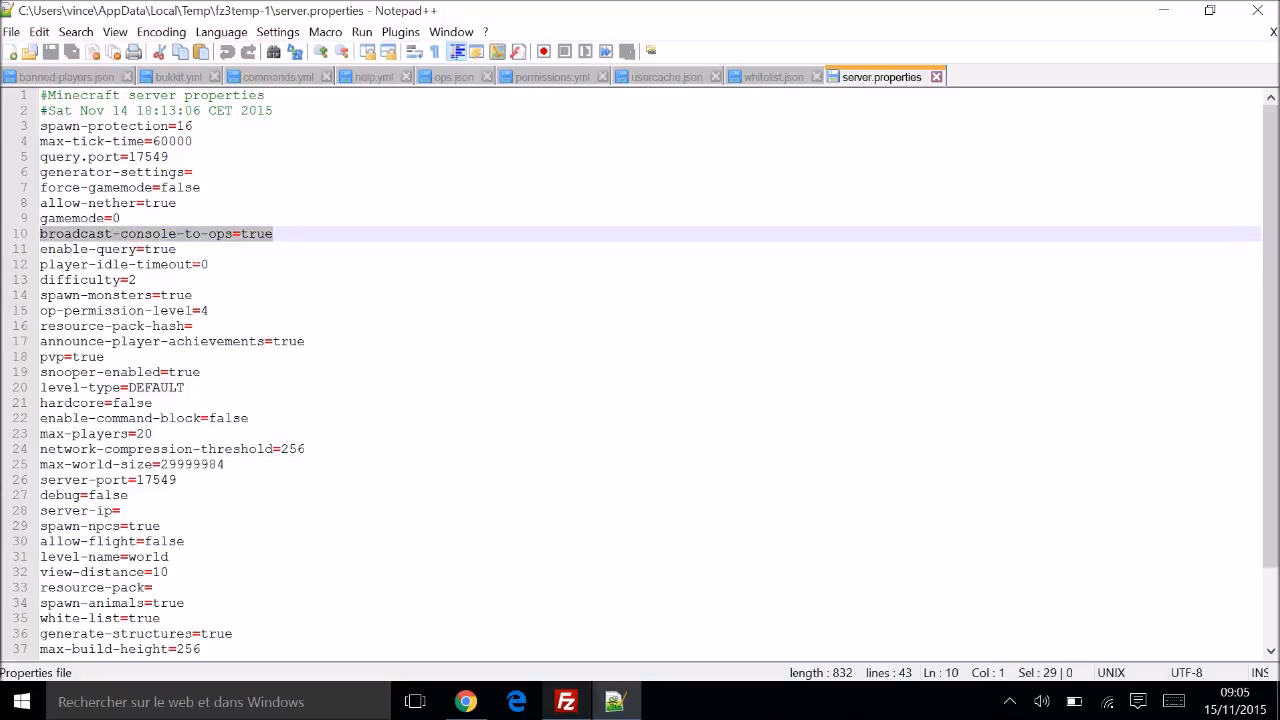
{"action": "left_click", "coordinate": [180, 249]}
{"action": "left_click_drag", "start_coordinate": [178, 249], "coordinate": [40, 249]}
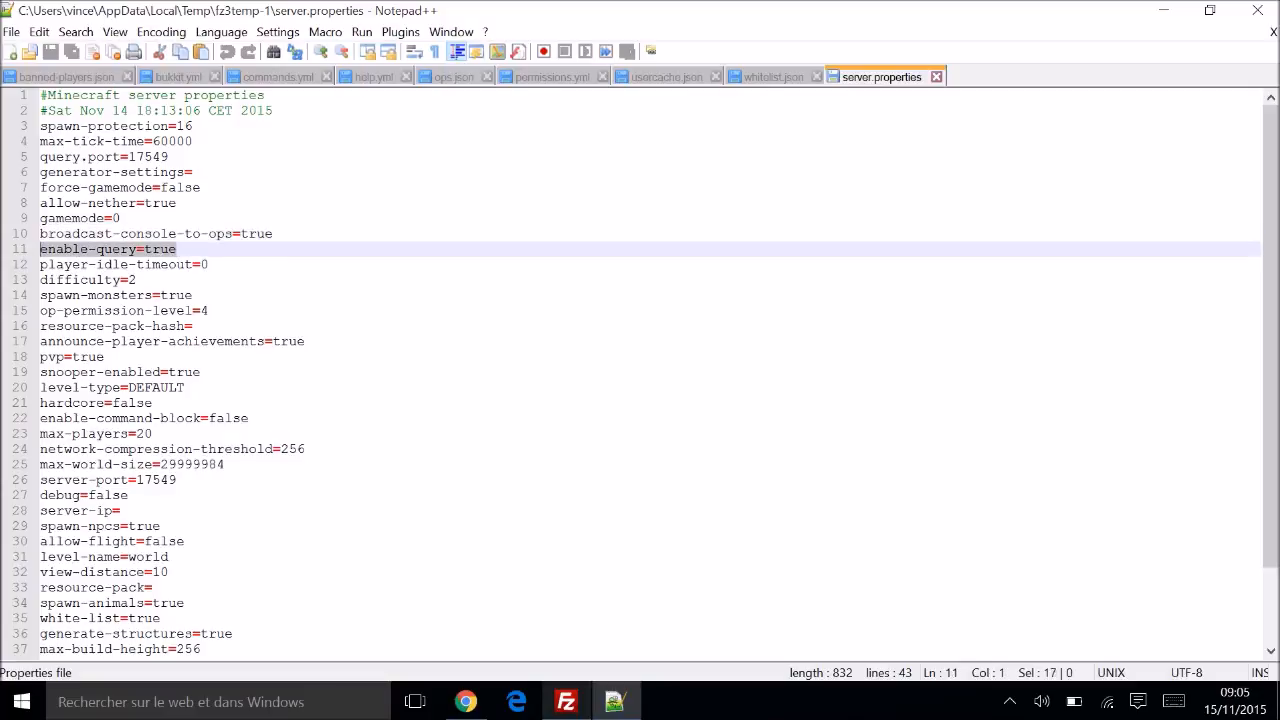
Step: Highlight the difficulty, spawn-monsters and op-permission-level lines of server.properties one after another
{"action": "left_click_drag", "start_coordinate": [137, 280], "coordinate": [40, 280]}
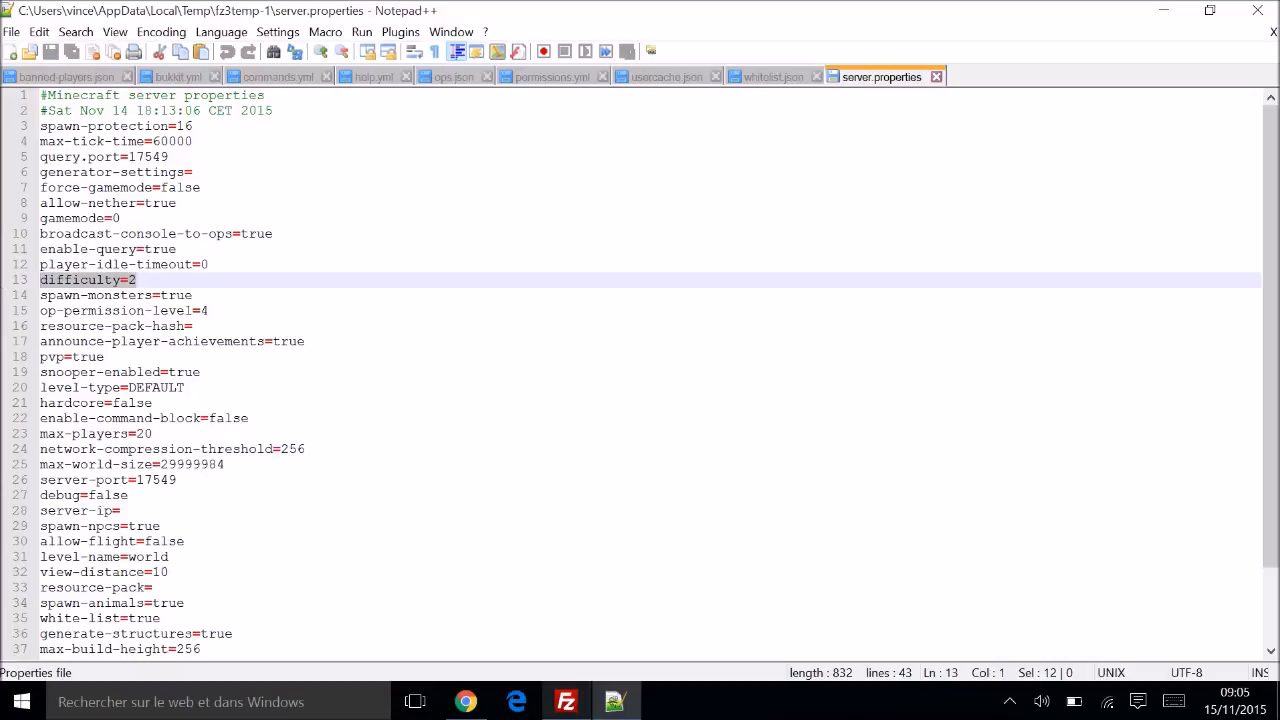
{"action": "left_click_drag", "start_coordinate": [193, 296], "coordinate": [40, 299]}
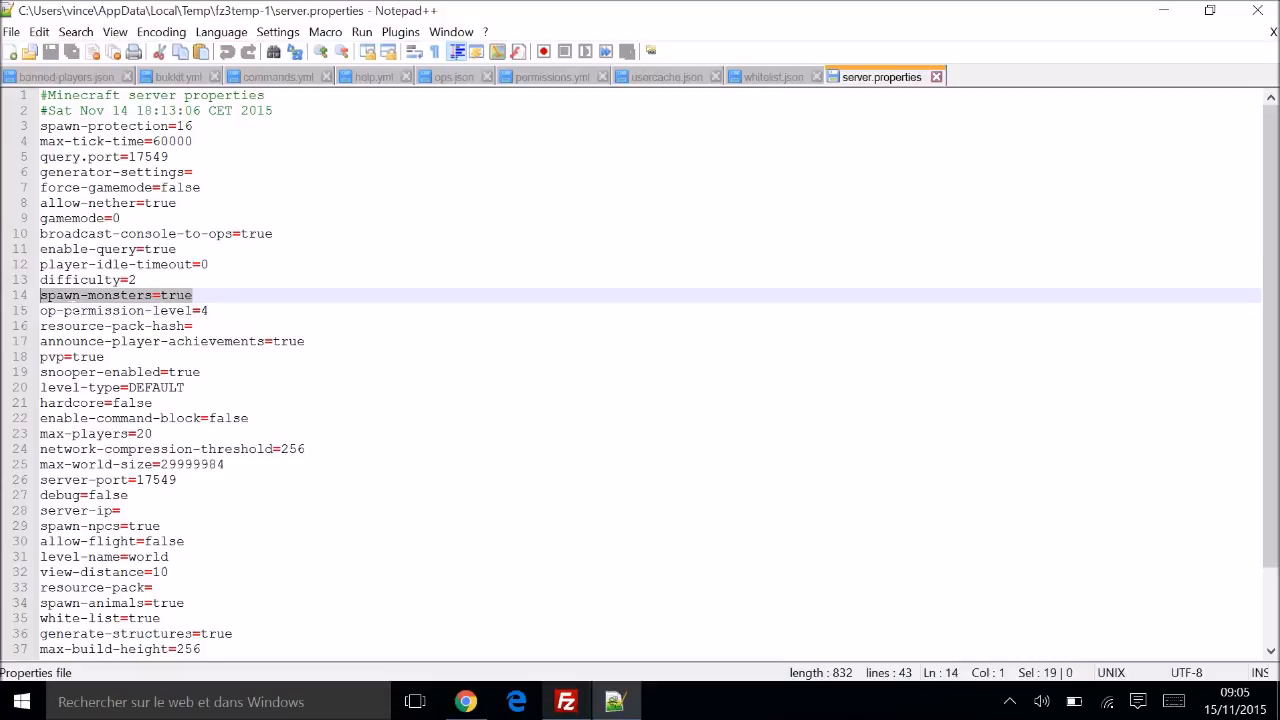
{"action": "scroll", "coordinate": [46, 290], "scroll_direction": "down", "scroll_amount": 1}
{"action": "scroll", "coordinate": [46, 290], "scroll_direction": "up", "scroll_amount": 1}
{"action": "left_click", "coordinate": [208, 296]}
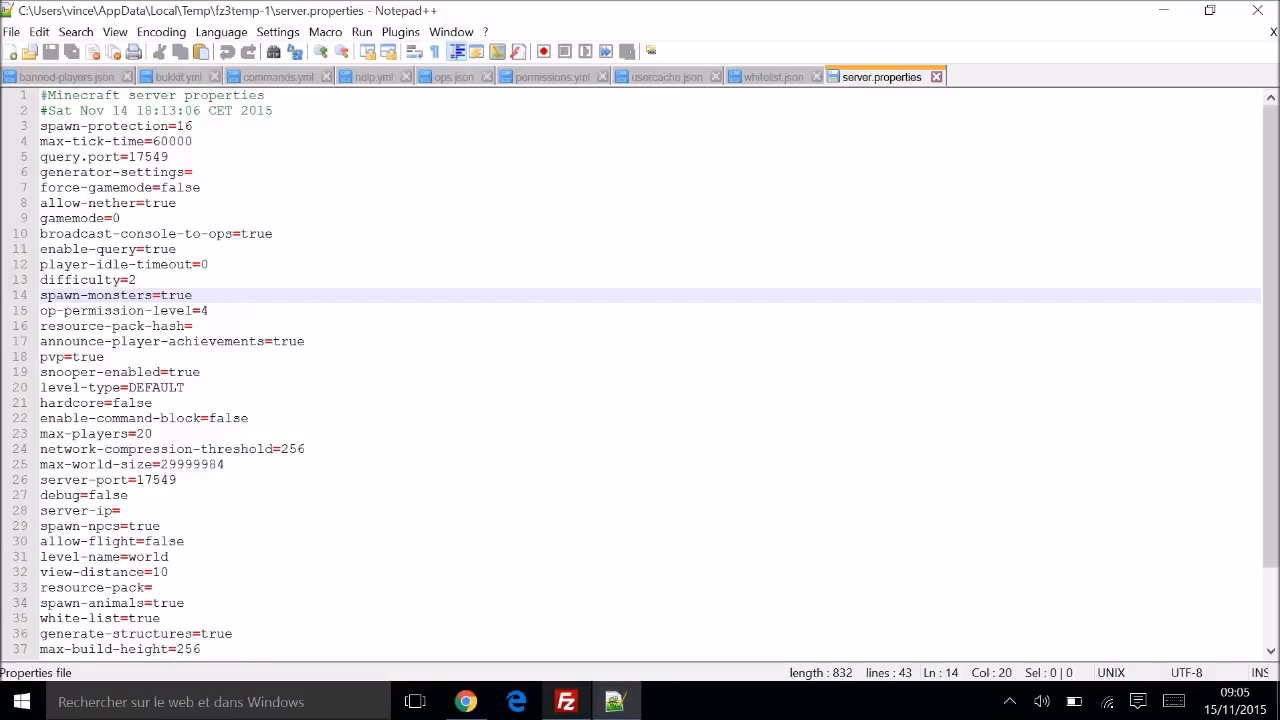
{"action": "left_click_drag", "start_coordinate": [210, 311], "coordinate": [3, 316]}
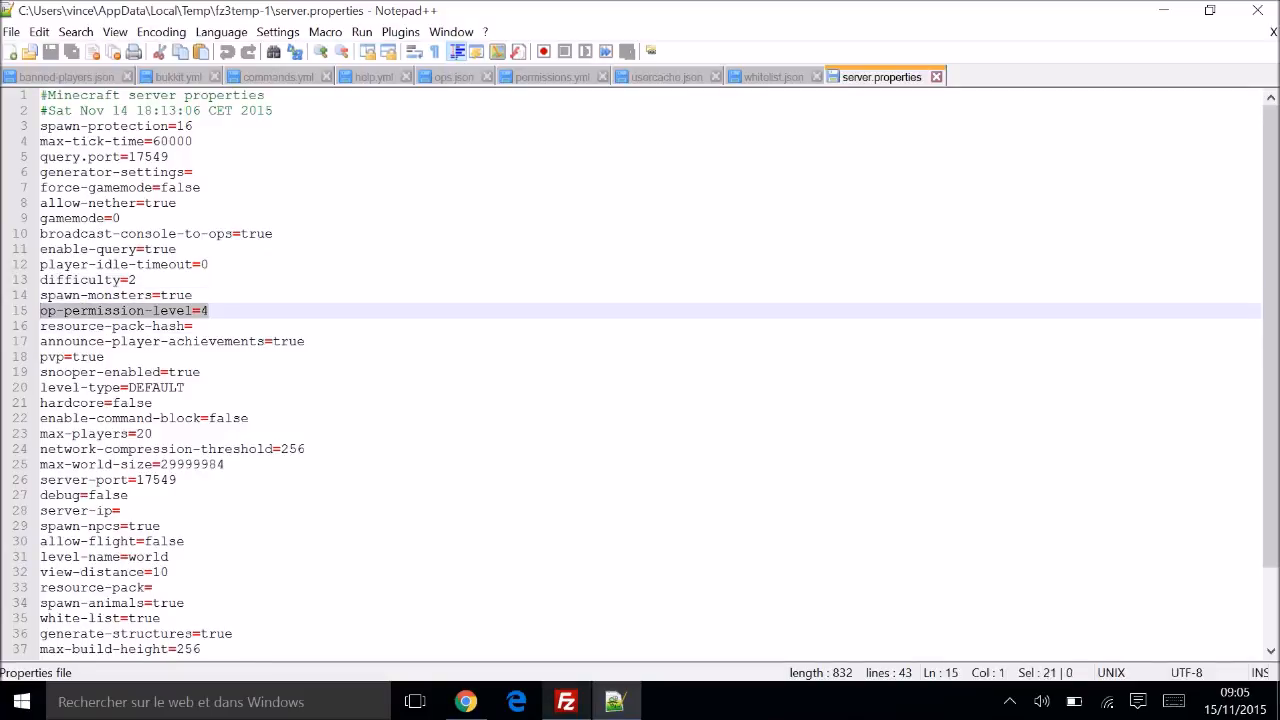
Step: Highlight the resource-pack-hash, announce-player-achievements, pvp, snooper-enabled, level-type and hardcore lines of server.properties one after another
{"action": "left_click_drag", "start_coordinate": [194, 326], "coordinate": [38, 327]}
{"action": "left_click_drag", "start_coordinate": [306, 341], "coordinate": [39, 343]}
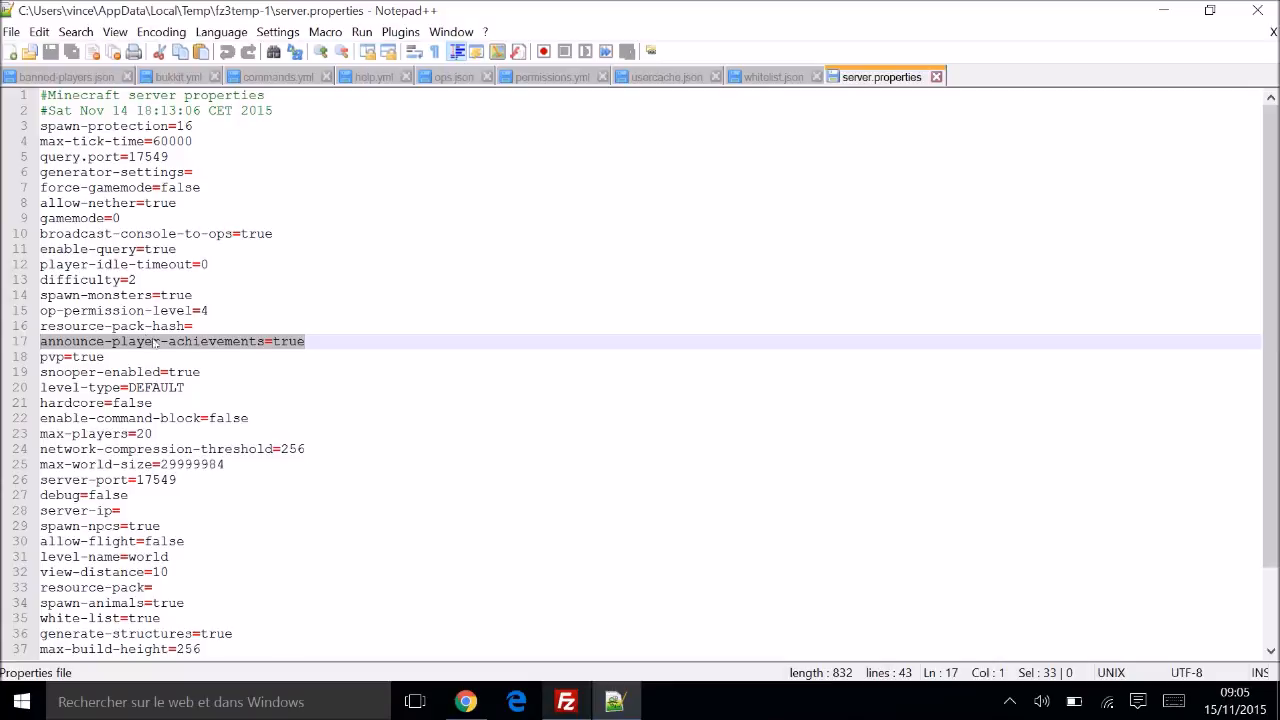
{"action": "left_click_drag", "start_coordinate": [105, 358], "coordinate": [40, 358]}
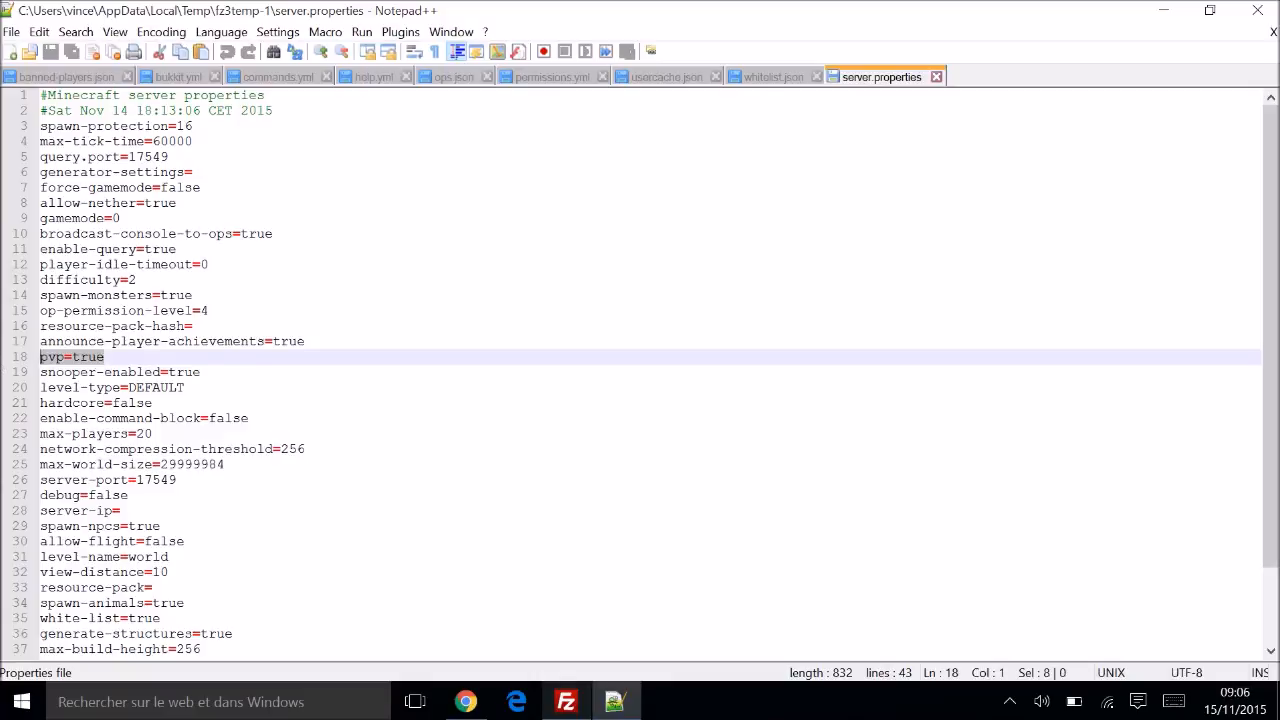
{"action": "left_click_drag", "start_coordinate": [201, 373], "coordinate": [40, 372]}
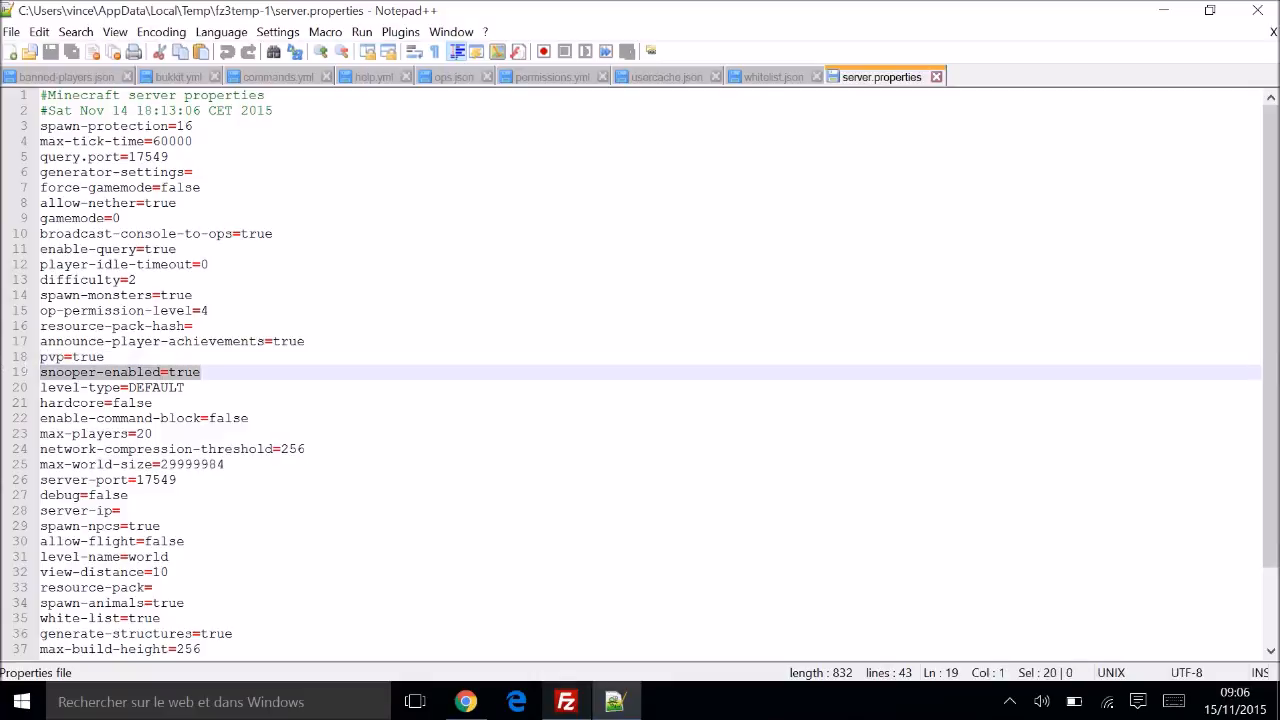
{"action": "key", "text": "End"}
{"action": "key", "text": "shift+Right"}
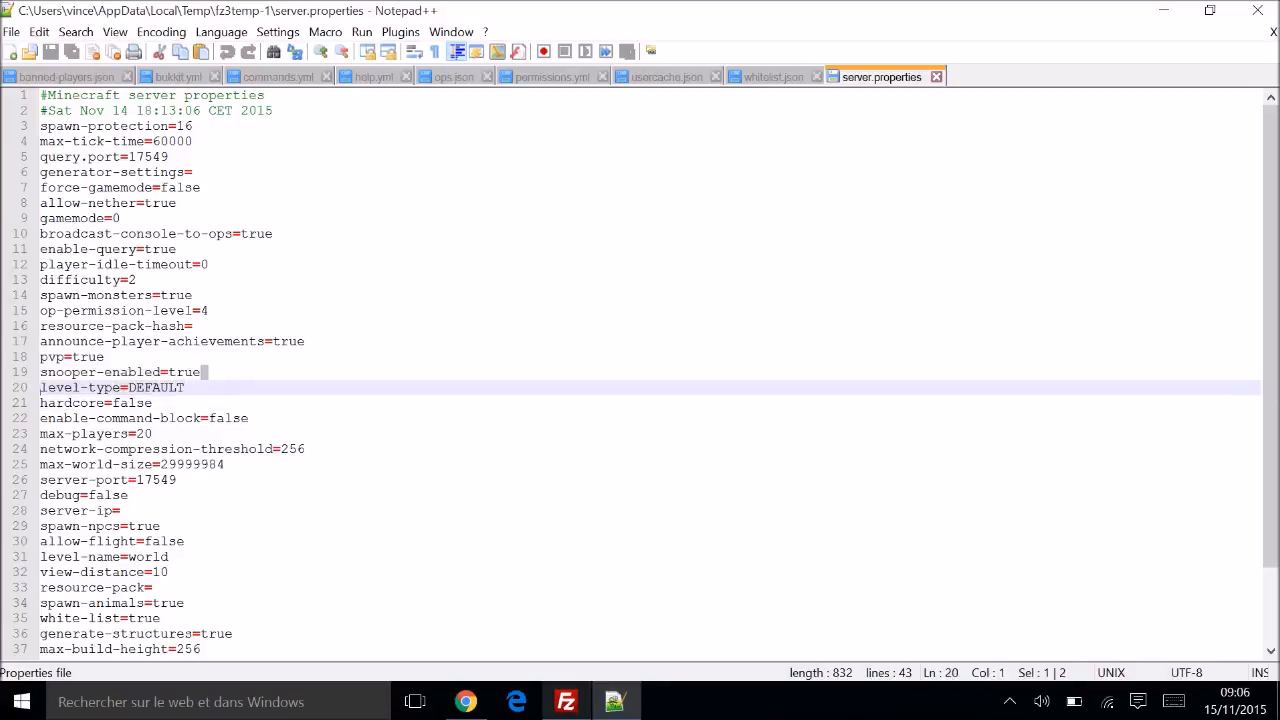
{"action": "left_click_drag", "start_coordinate": [233, 386], "coordinate": [40, 390]}
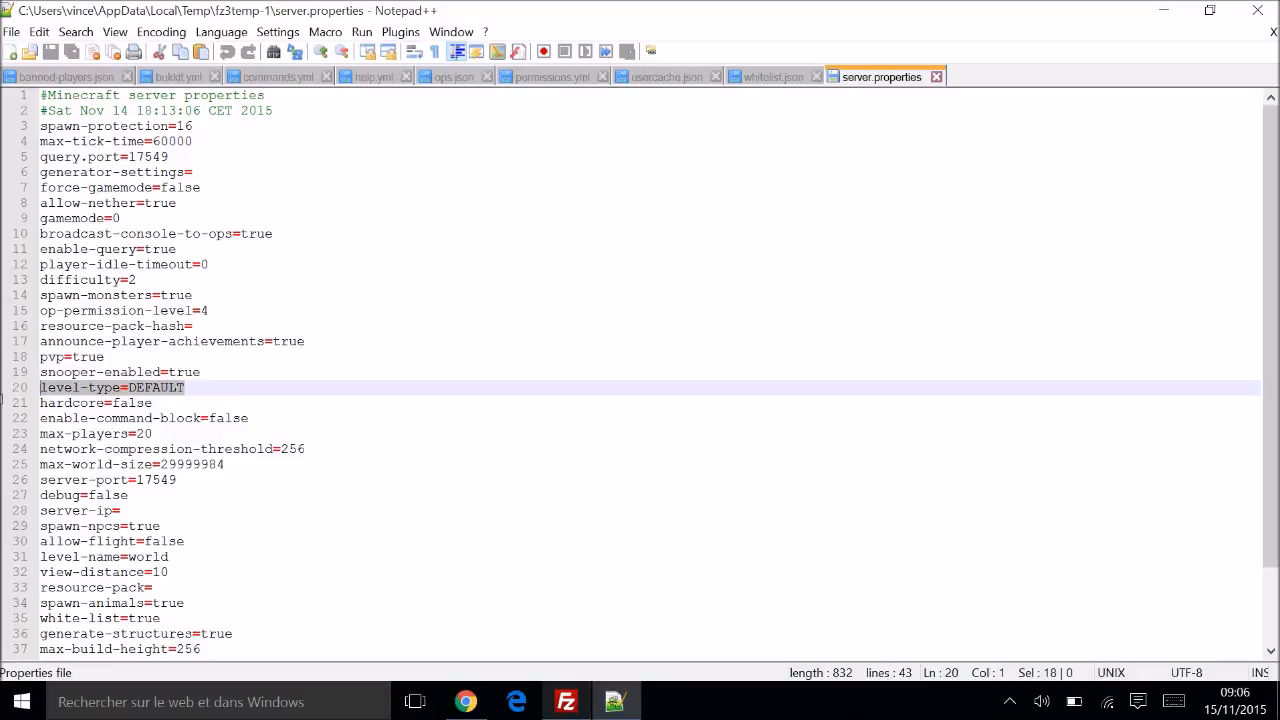
{"action": "left_click_drag", "start_coordinate": [152, 404], "coordinate": [10, 405]}
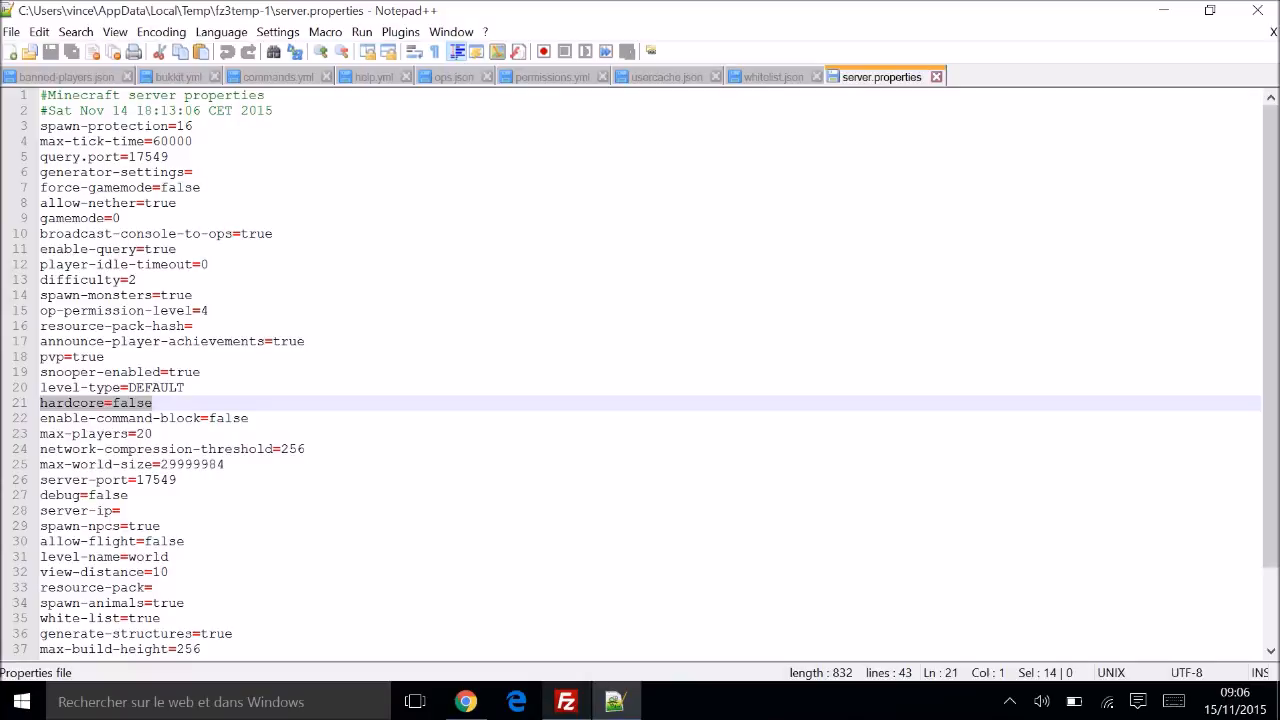
Step: Set enable-command-block to true in server.properties
{"action": "mouse_move", "coordinate": [250, 419]}
{"action": "left_mouse_down"}
{"action": "mouse_move", "coordinate": [73, 433]}
{"action": "mouse_move", "coordinate": [41, 404]}
{"action": "mouse_move", "coordinate": [48, 418]}
{"action": "mouse_move", "coordinate": [250, 419]}
{"action": "left_mouse_up"}
{"action": "key", "text": "BackSpace"}
{"action": "key", "text": "BackSpace"}
{"action": "key", "text": "BackSpace"}
{"action": "key", "text": "BackSpace"}
{"action": "key", "text": "BackSpace"}
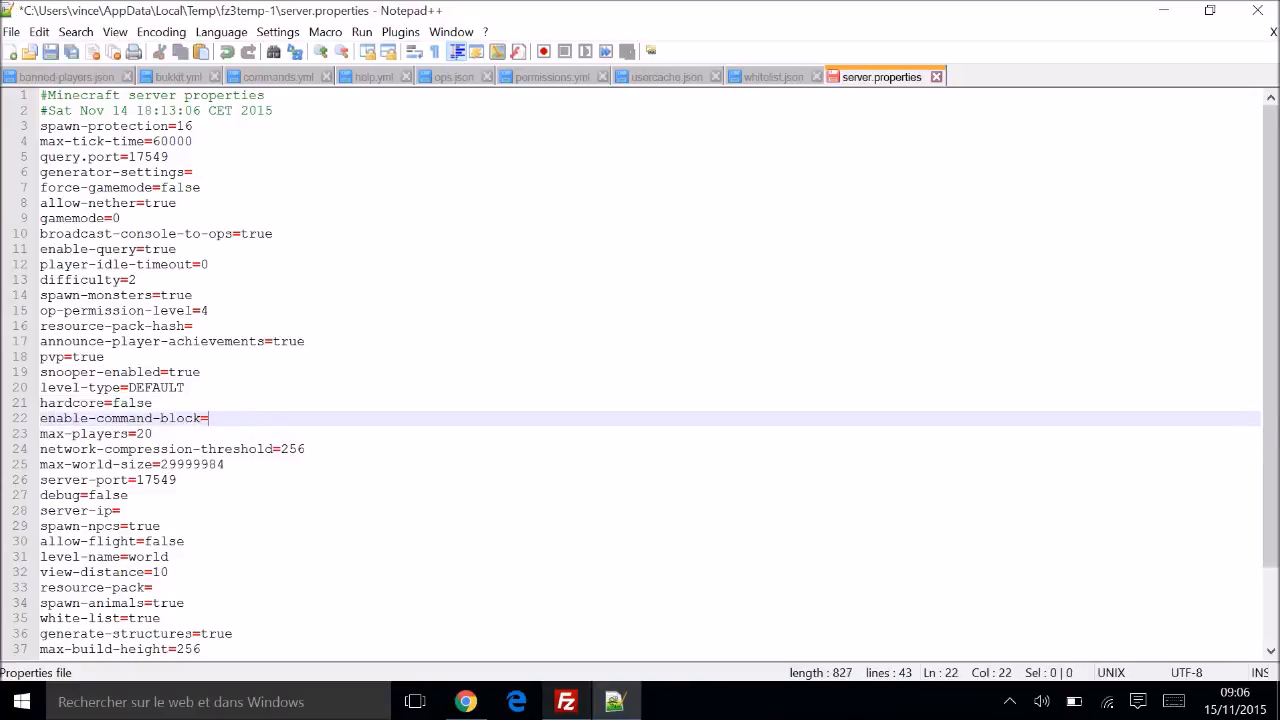
{"action": "type", "text": "true"}
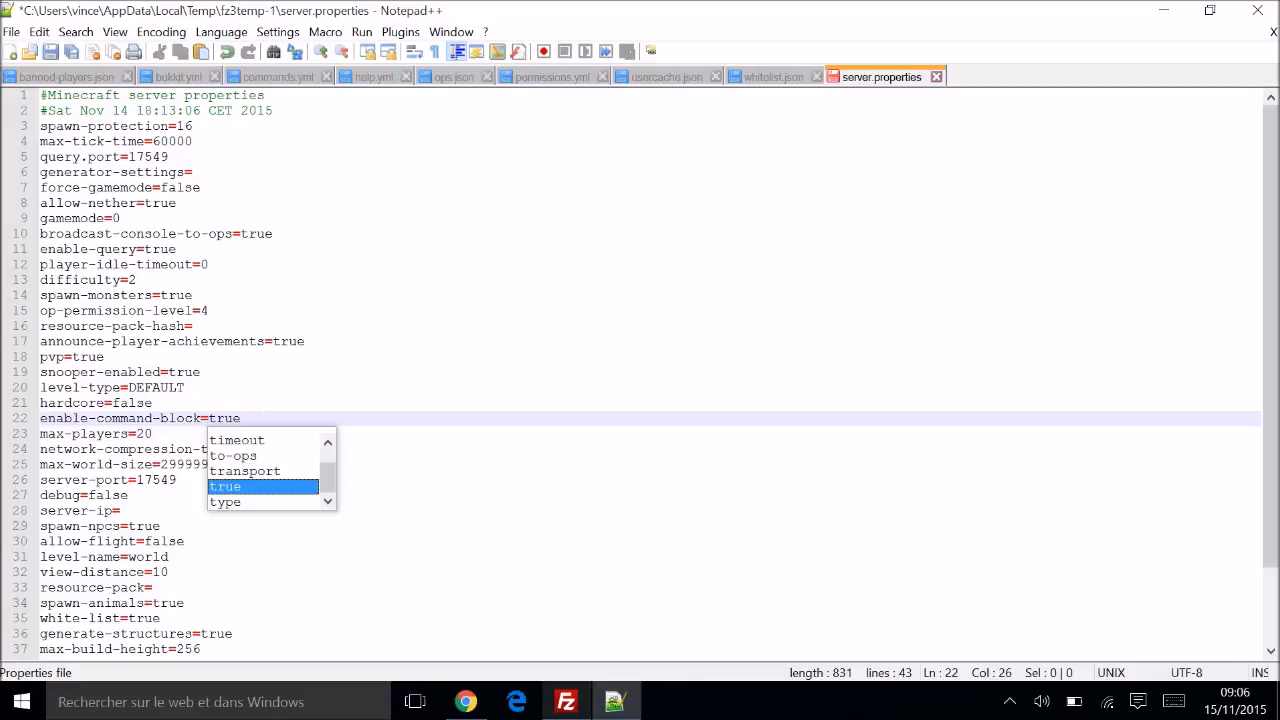
{"action": "left_click_drag", "start_coordinate": [47, 419], "coordinate": [187, 420]}
Step: Review the max-players, max-world-size and server-port lines of server.properties, highlighting them in turn
{"action": "left_click", "coordinate": [160, 434]}
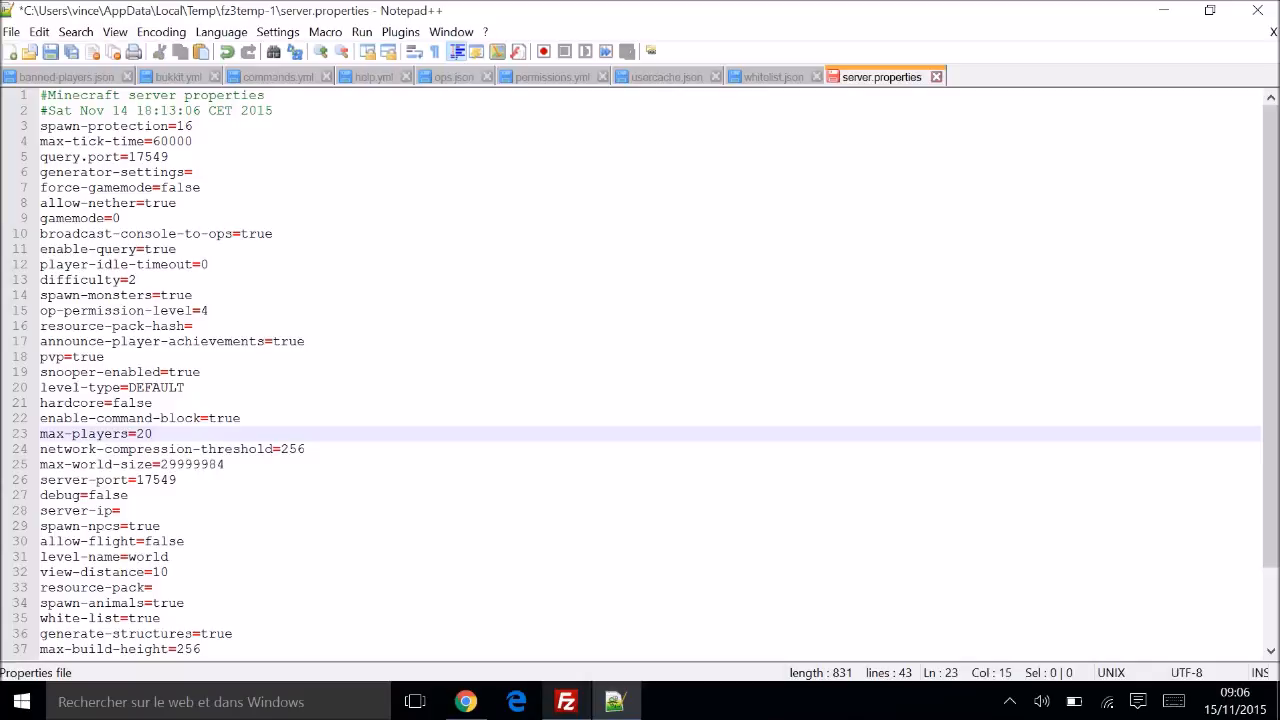
{"action": "left_click_drag", "start_coordinate": [137, 434], "coordinate": [40, 419]}
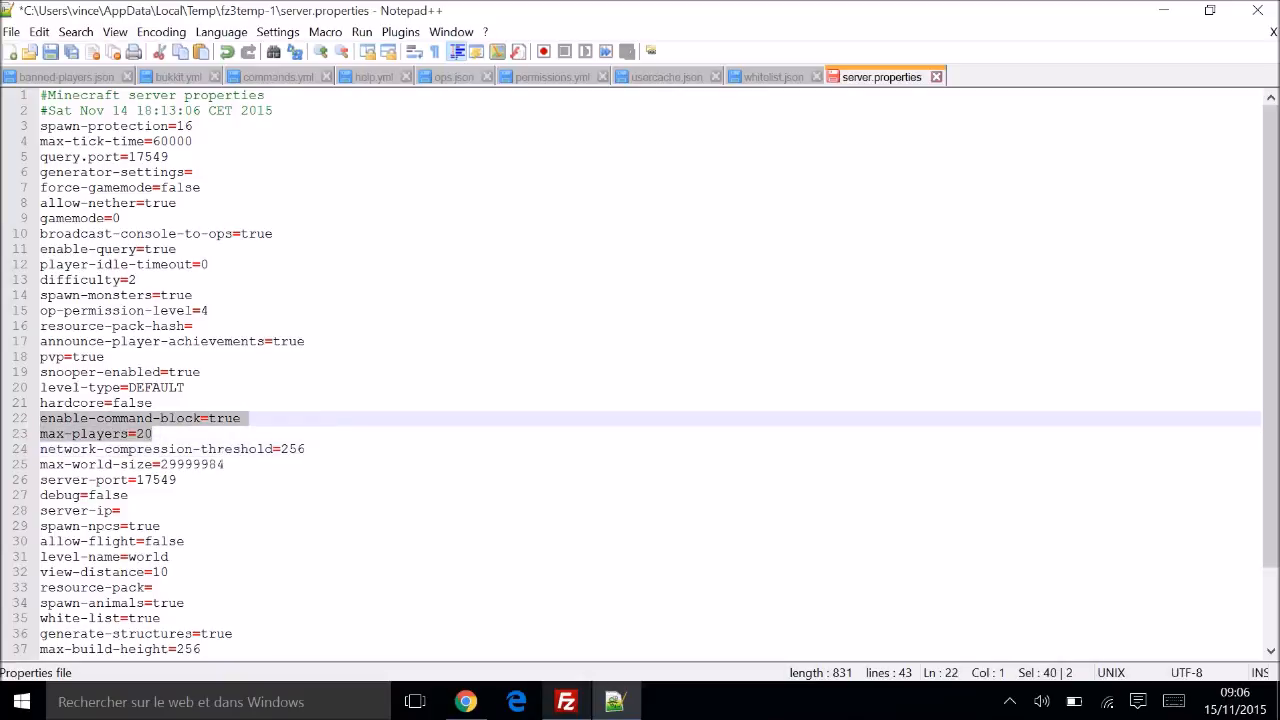
{"action": "left_click_drag", "start_coordinate": [226, 464], "coordinate": [48, 464]}
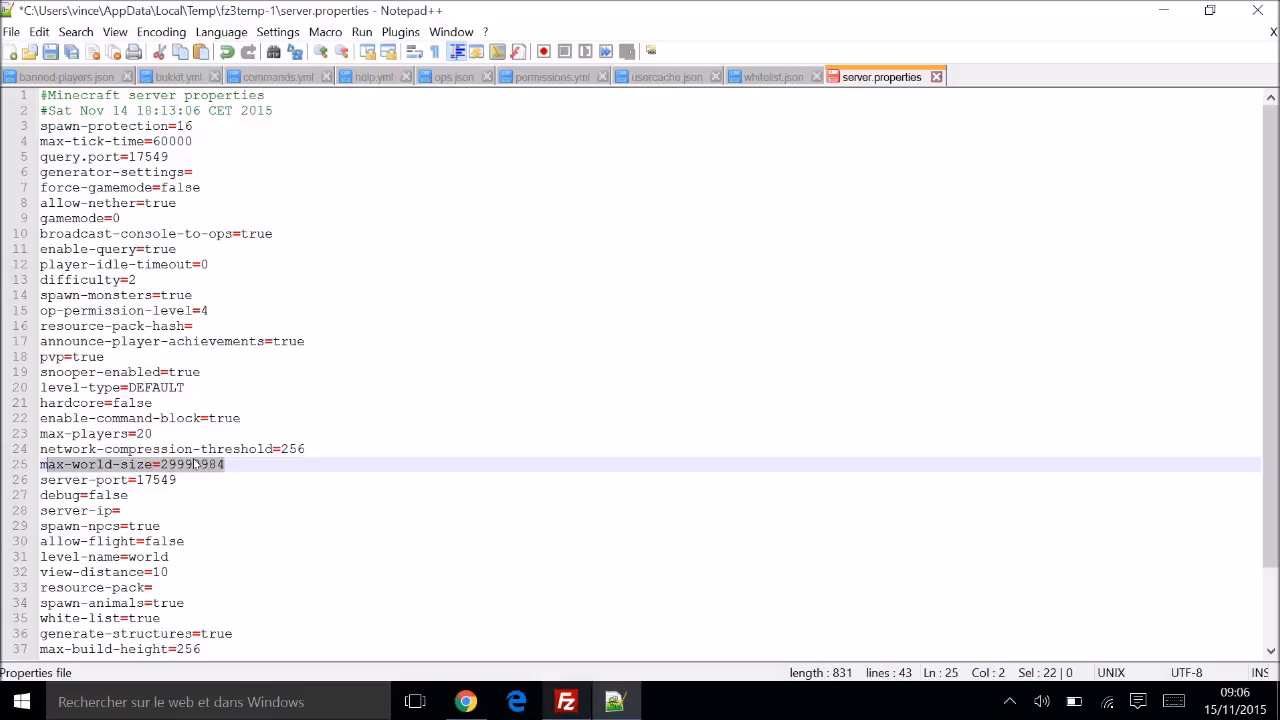
{"action": "left_click_drag", "start_coordinate": [226, 464], "coordinate": [200, 464]}
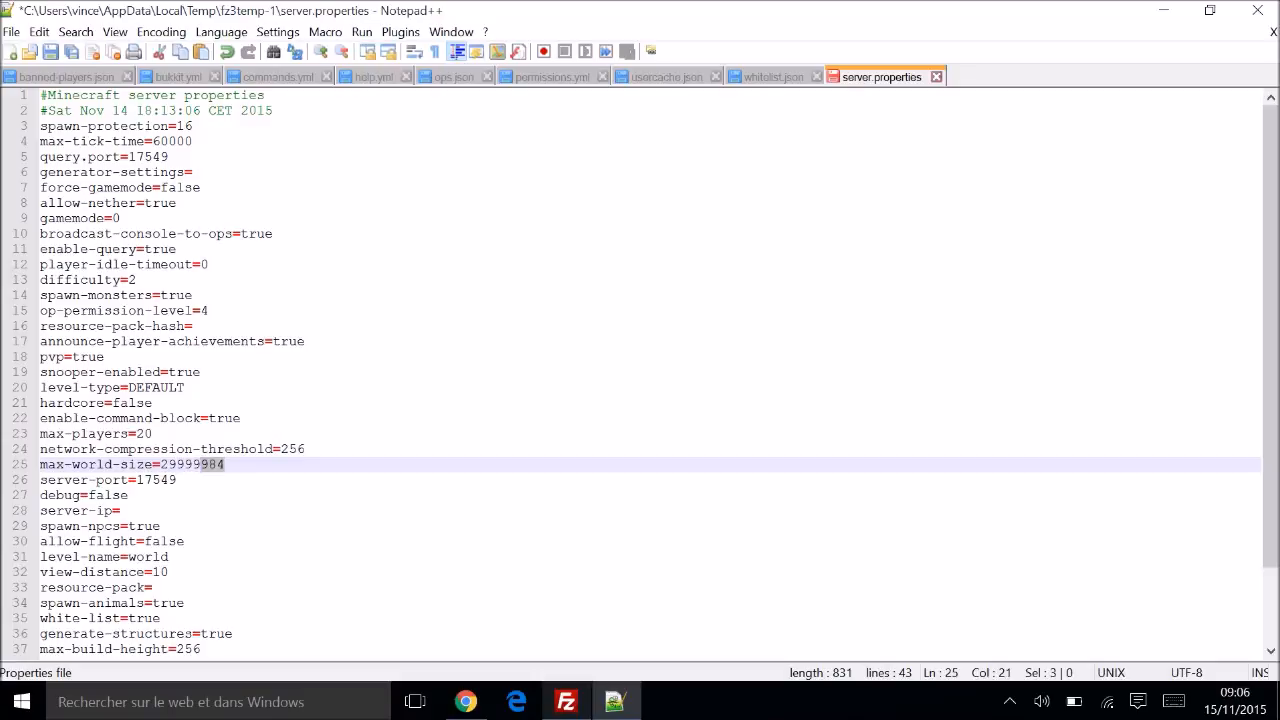
{"action": "left_click_drag", "start_coordinate": [178, 480], "coordinate": [38, 480]}
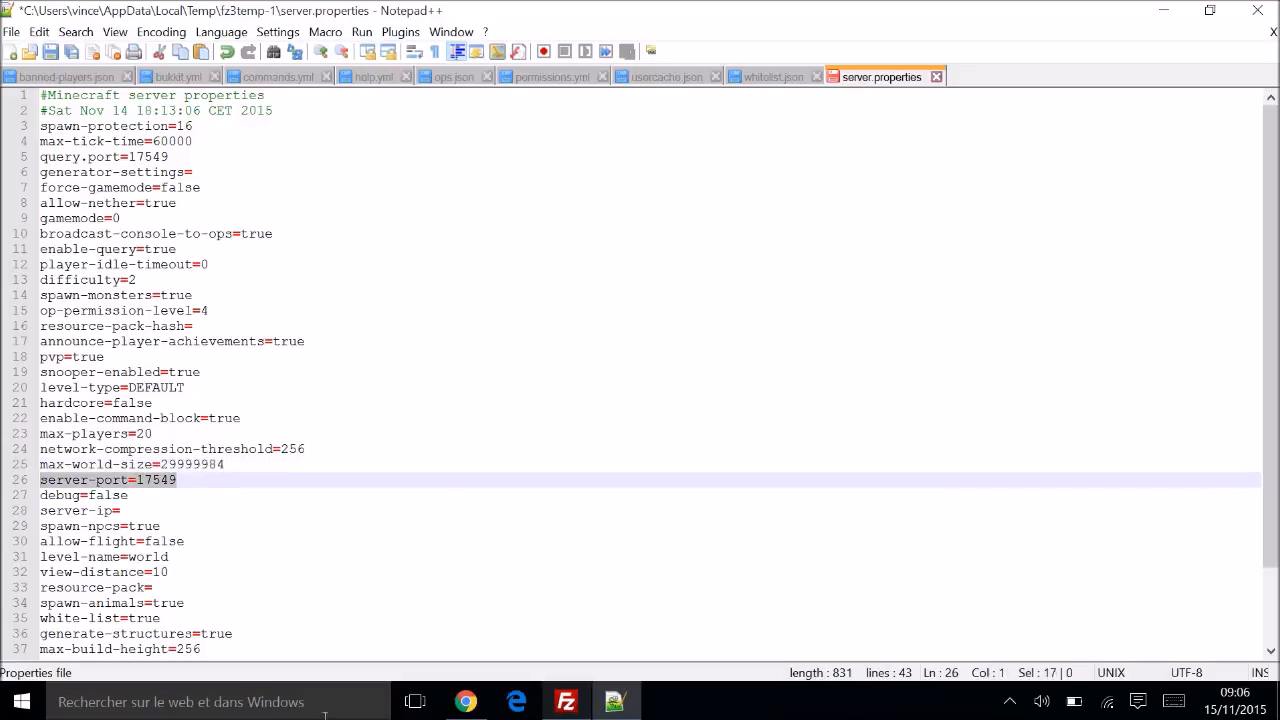
Step: Switch to Chrome to look over the page in the first tab, and return to server.properties in Notepad++
{"action": "left_click", "coordinate": [466, 702]}
{"action": "left_click", "coordinate": [110, 11]}
{"action": "scroll", "coordinate": [188, 255], "scroll_direction": "down", "scroll_amount": 2}
{"action": "scroll", "coordinate": [188, 255], "scroll_direction": "up", "scroll_amount": 3}
{"action": "left_click", "coordinate": [614, 702]}
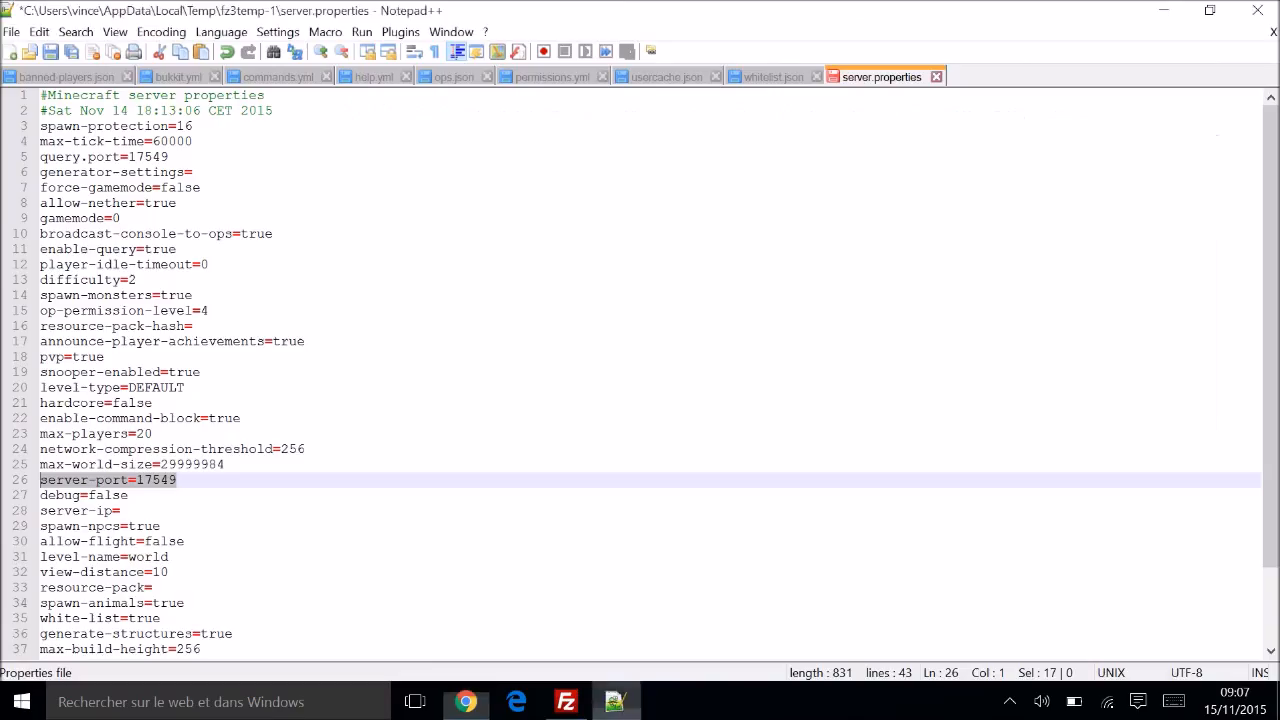
Step: Highlight the debug, server-ip, spawn-npcs and allow-flight lines of server.properties one after another
{"action": "left_click_drag", "start_coordinate": [134, 495], "coordinate": [42, 495]}
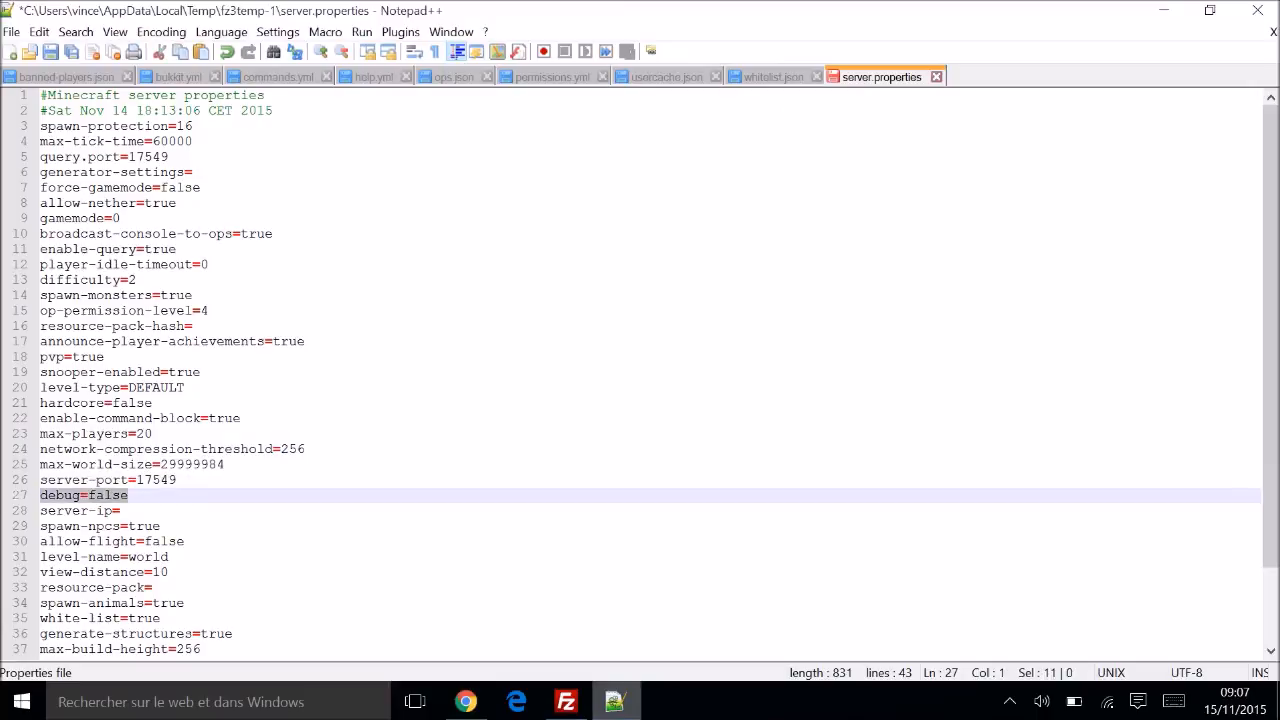
{"action": "left_click_drag", "start_coordinate": [121, 510], "coordinate": [44, 510]}
{"action": "left_click_drag", "start_coordinate": [160, 526], "coordinate": [41, 526]}
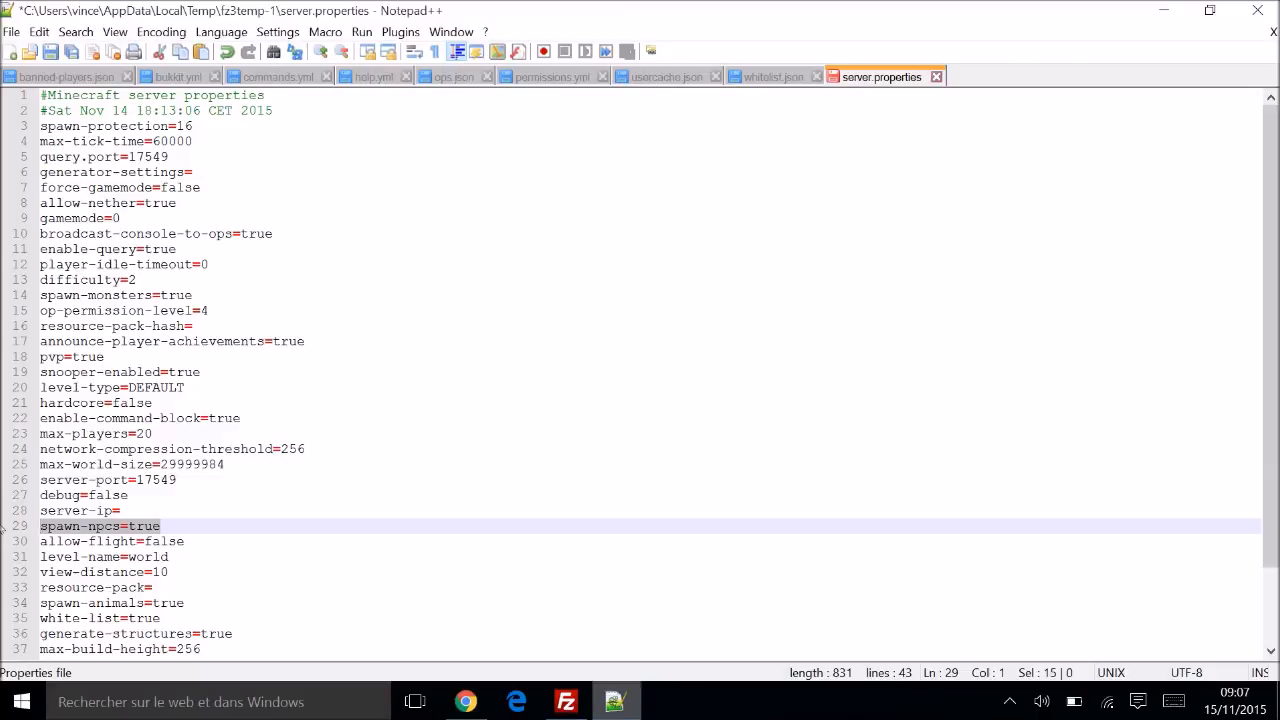
{"action": "scroll", "coordinate": [3, 528], "scroll_direction": "down", "scroll_amount": 2}
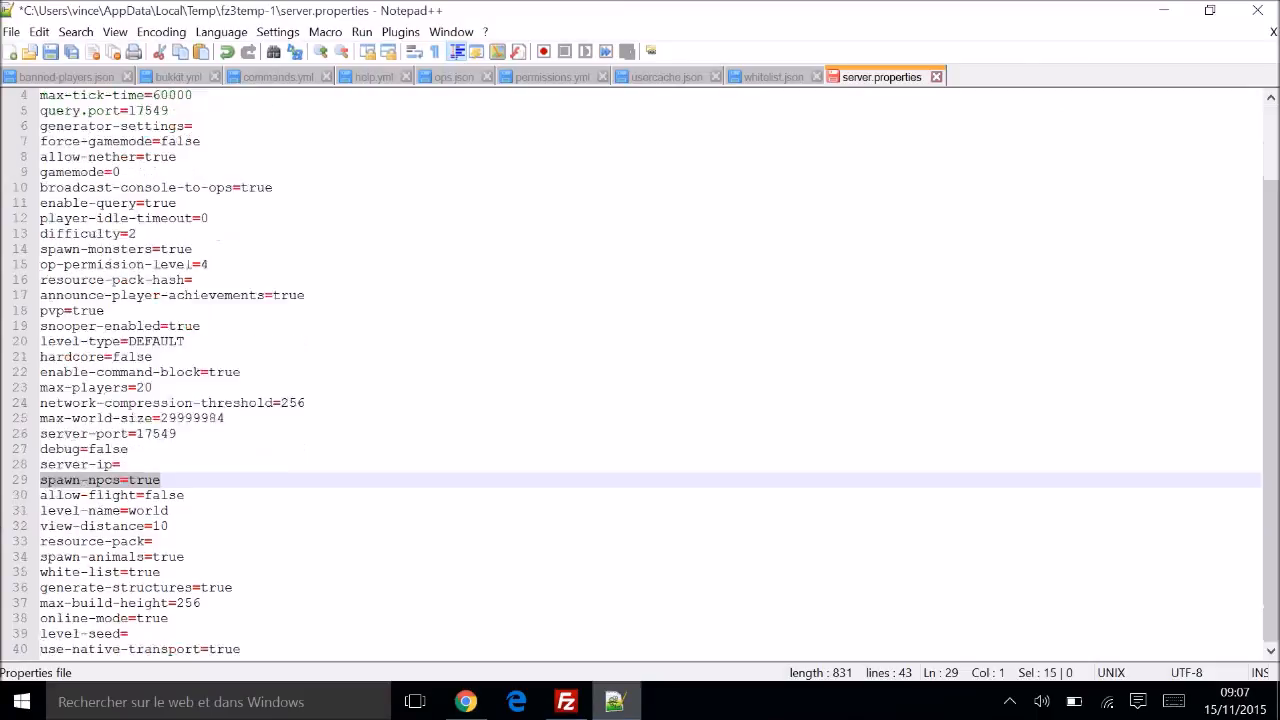
{"action": "left_click_drag", "start_coordinate": [184, 449], "coordinate": [48, 449]}
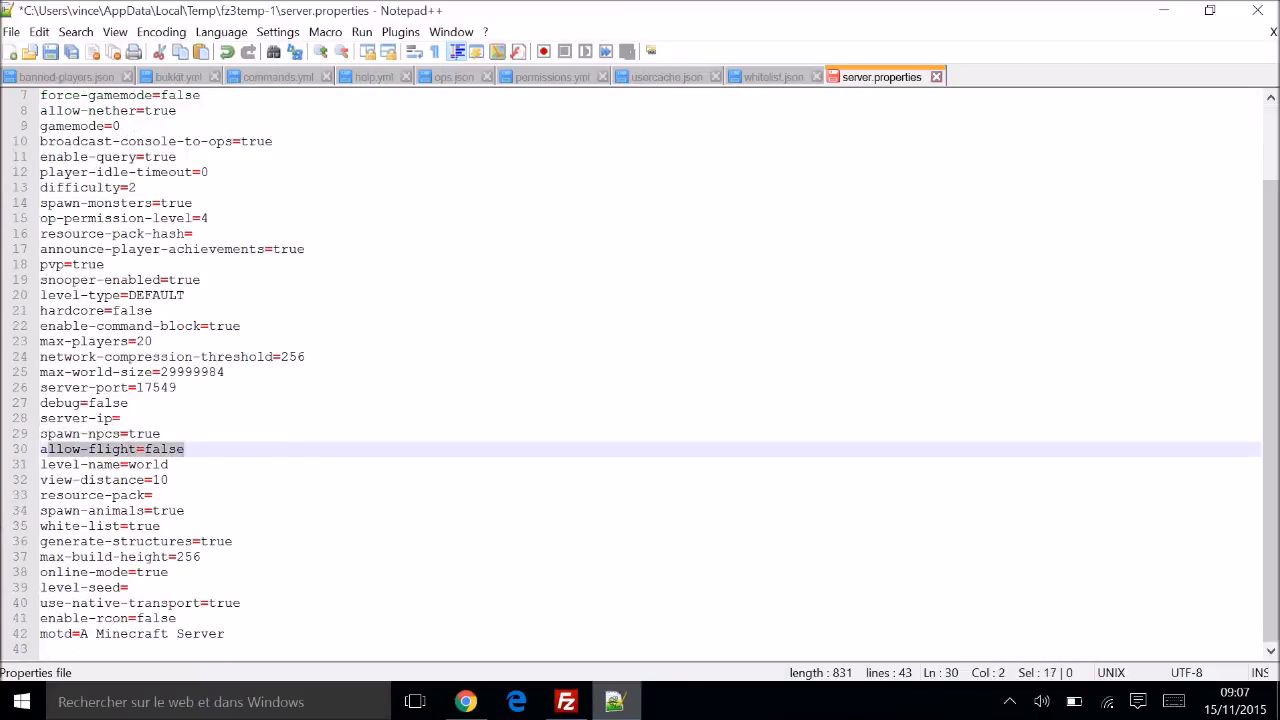
{"action": "left_click_drag", "start_coordinate": [48, 449], "coordinate": [8, 449]}
Step: Highlight the level-name line, compare it with the remote world folders in FileZilla, and return to Notepad++
{"action": "left_click_drag", "start_coordinate": [169, 465], "coordinate": [48, 465]}
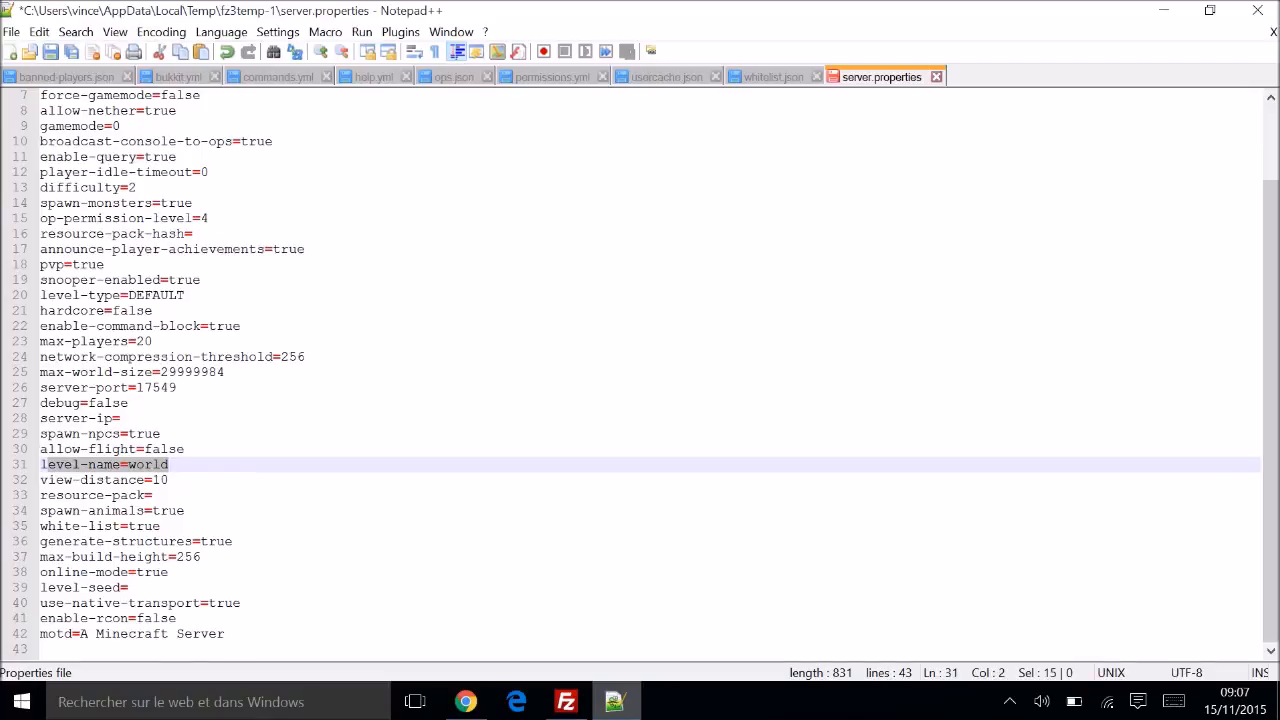
{"action": "left_click", "coordinate": [567, 702]}
{"action": "scroll", "coordinate": [688, 497], "scroll_direction": "up", "scroll_amount": 1}
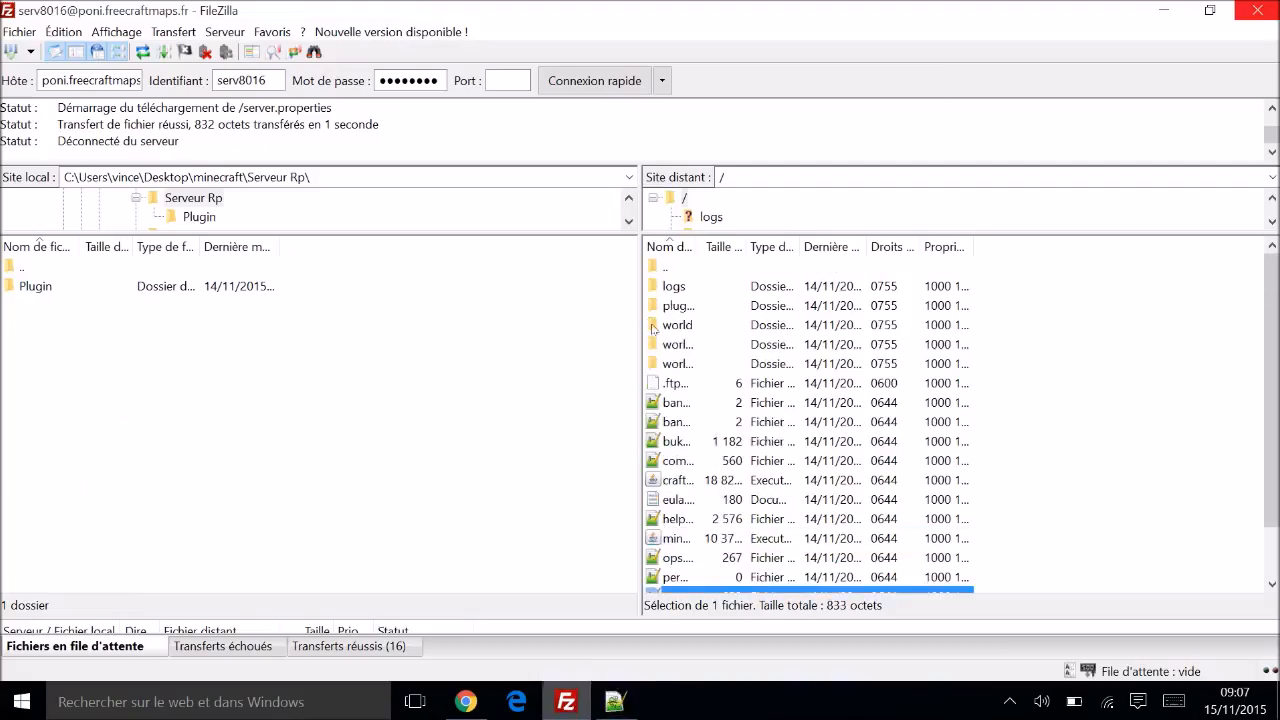
{"action": "left_click", "coordinate": [614, 702]}
{"action": "left_click", "coordinate": [562, 700]}
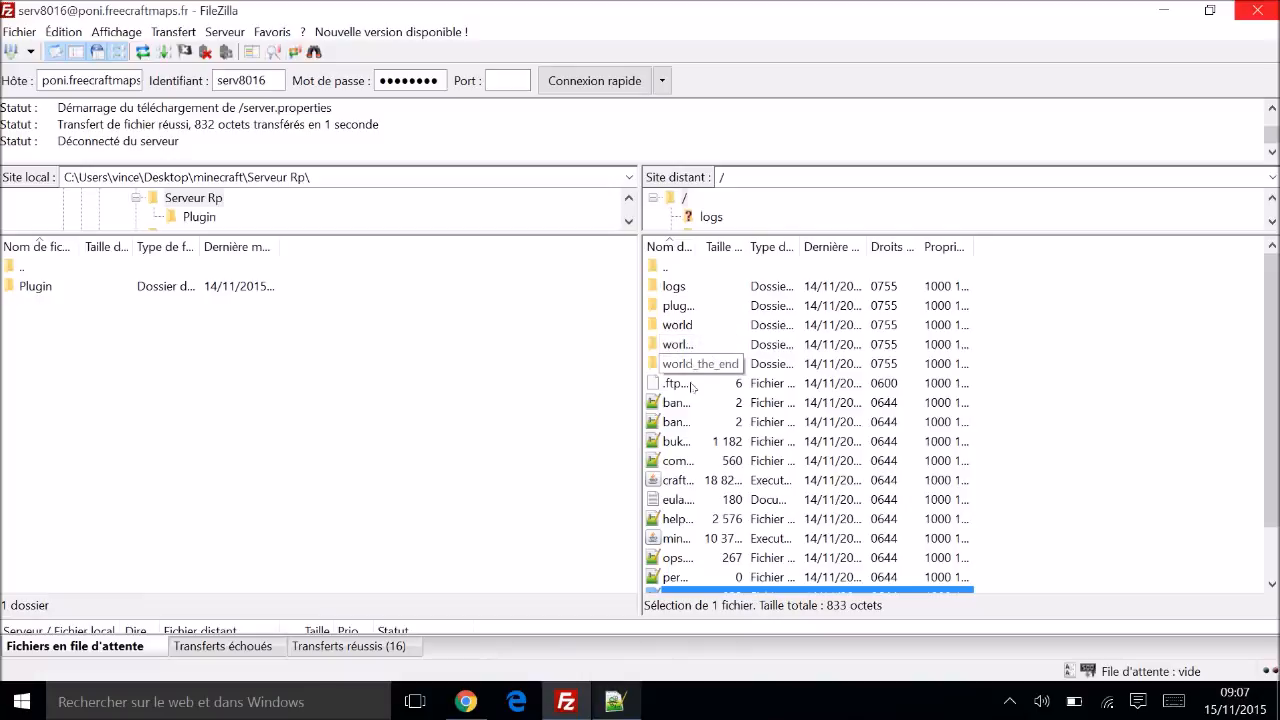
{"action": "left_click", "coordinate": [615, 708]}
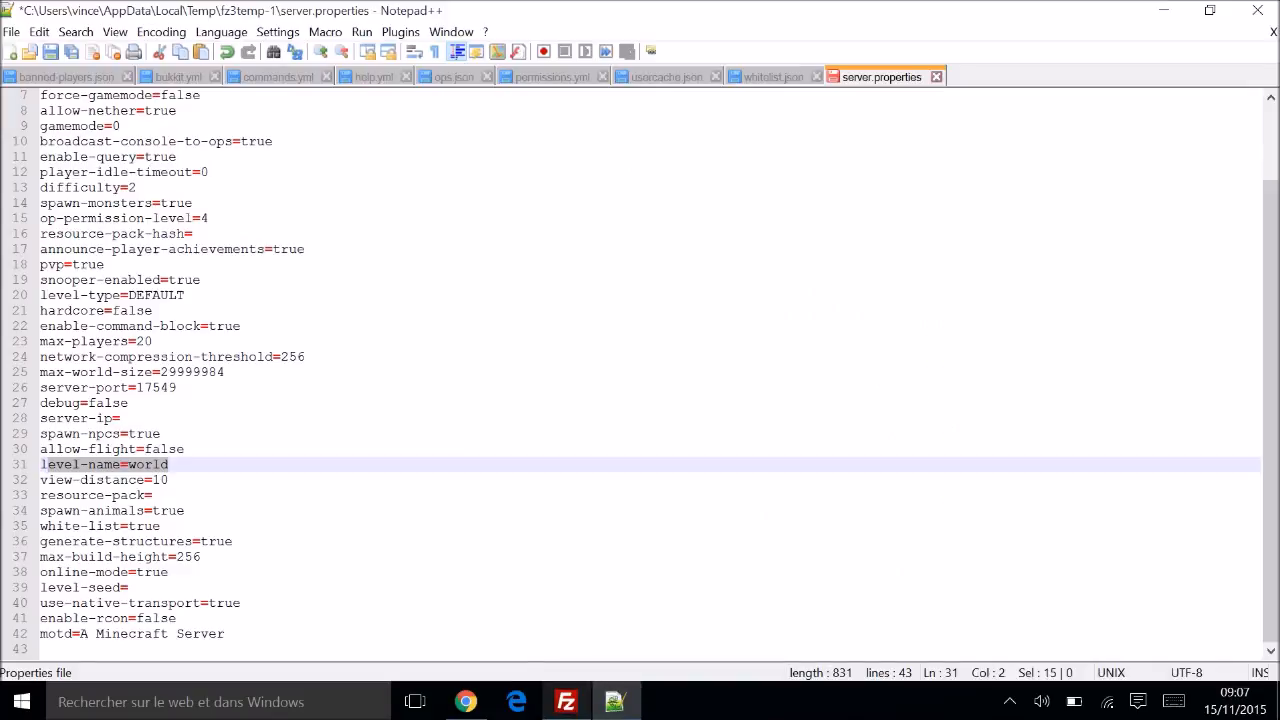
Step: Review the view-distance, resource-pack, spawn-animals and white-list lines of server.properties, highlighting them in turn
{"action": "left_click_drag", "start_coordinate": [170, 480], "coordinate": [40, 466]}
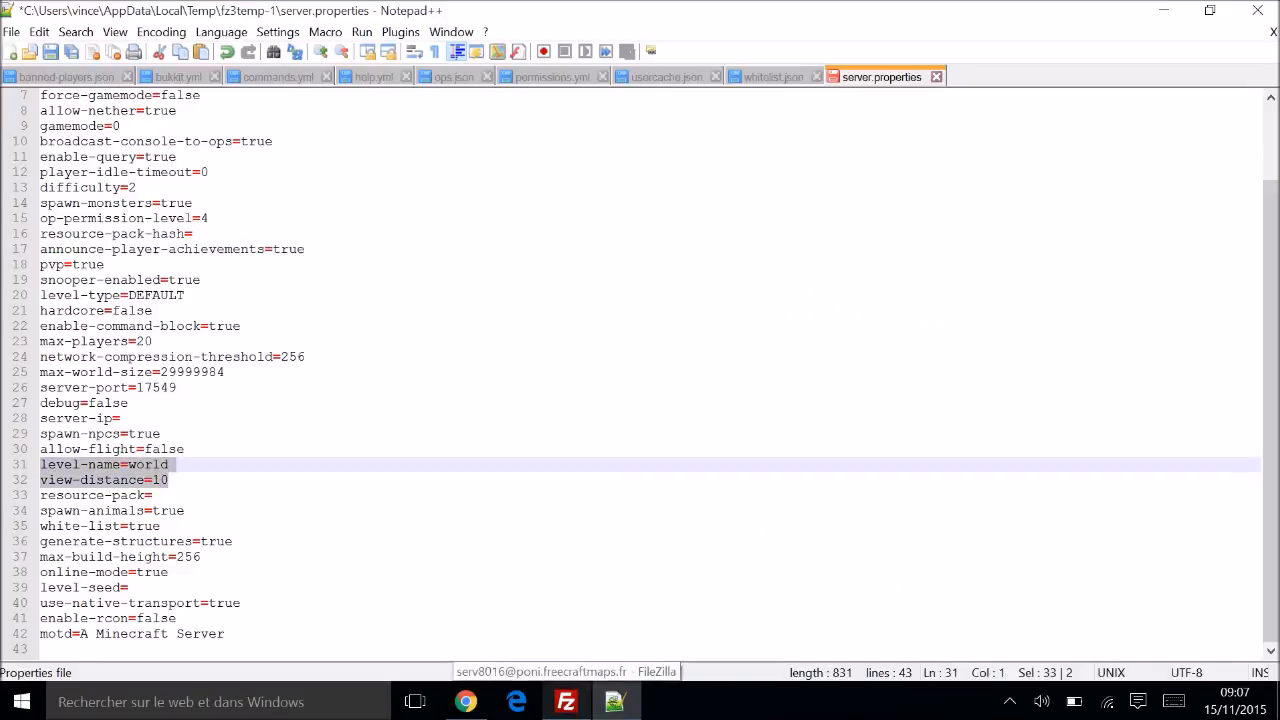
{"action": "left_click", "coordinate": [172, 489]}
{"action": "left_click_drag", "start_coordinate": [170, 482], "coordinate": [40, 478]}
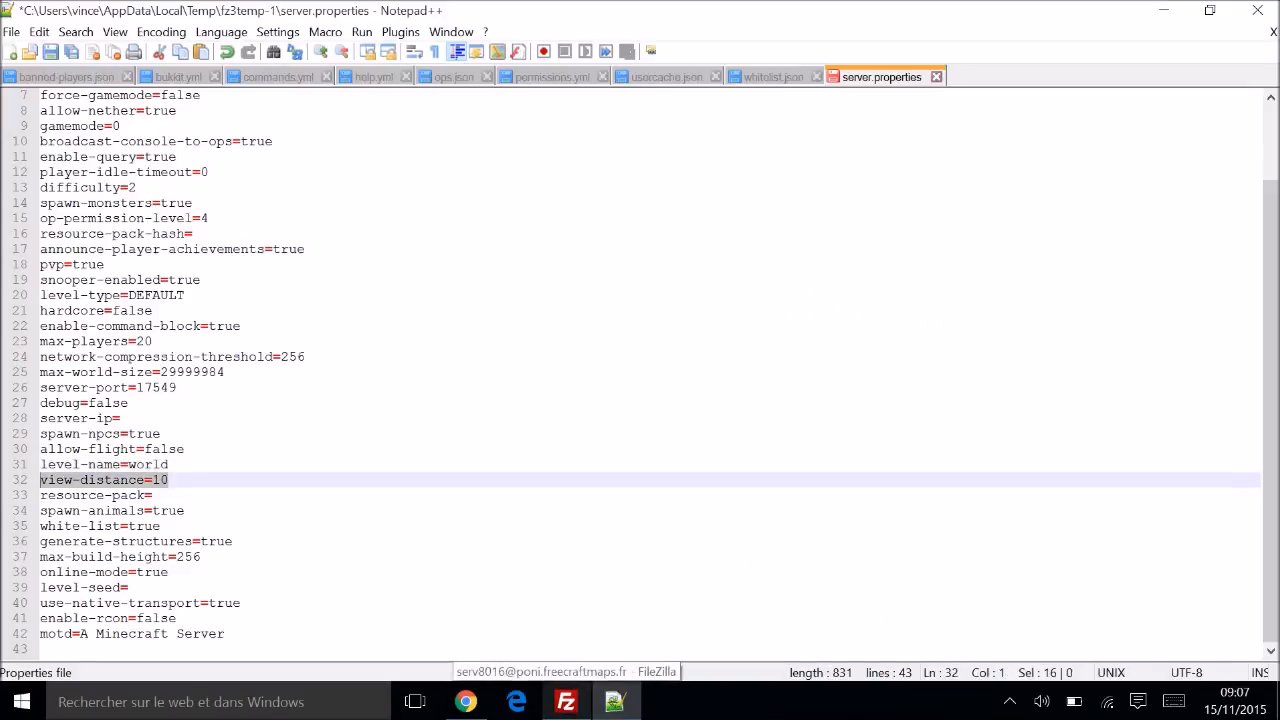
{"action": "left_click_drag", "start_coordinate": [153, 495], "coordinate": [4, 504]}
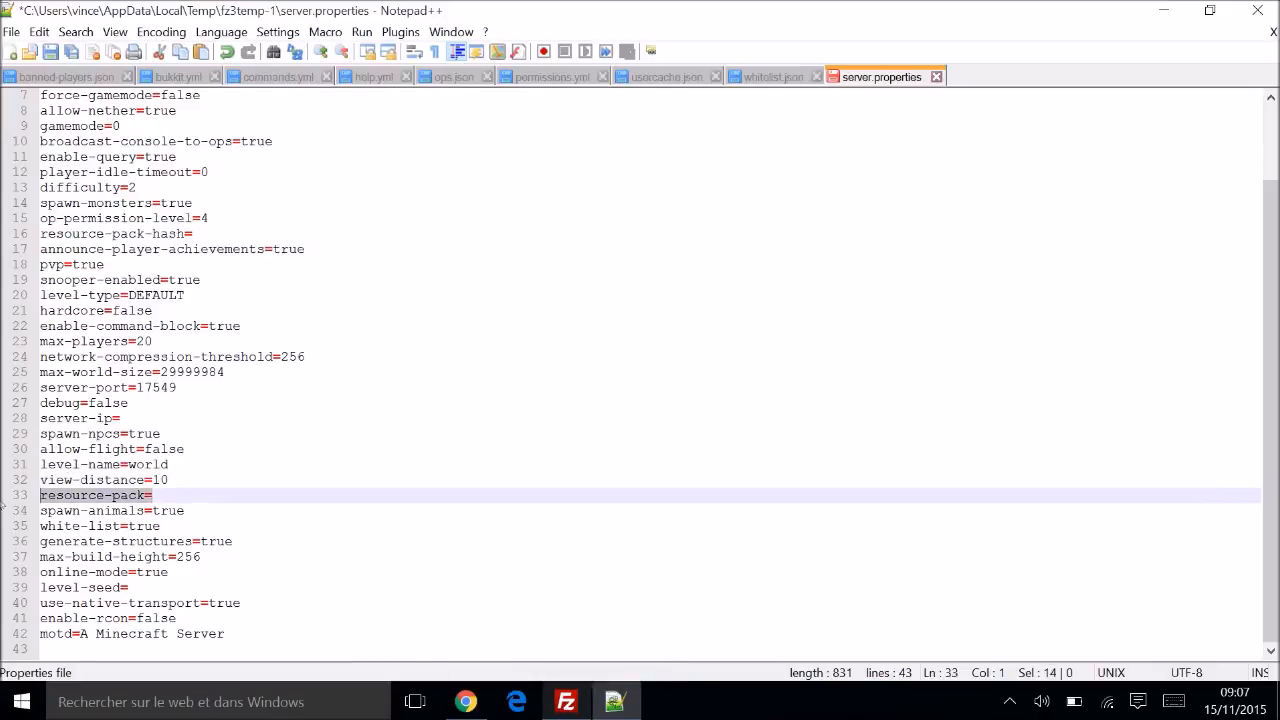
{"action": "left_click_drag", "start_coordinate": [162, 526], "coordinate": [38, 510]}
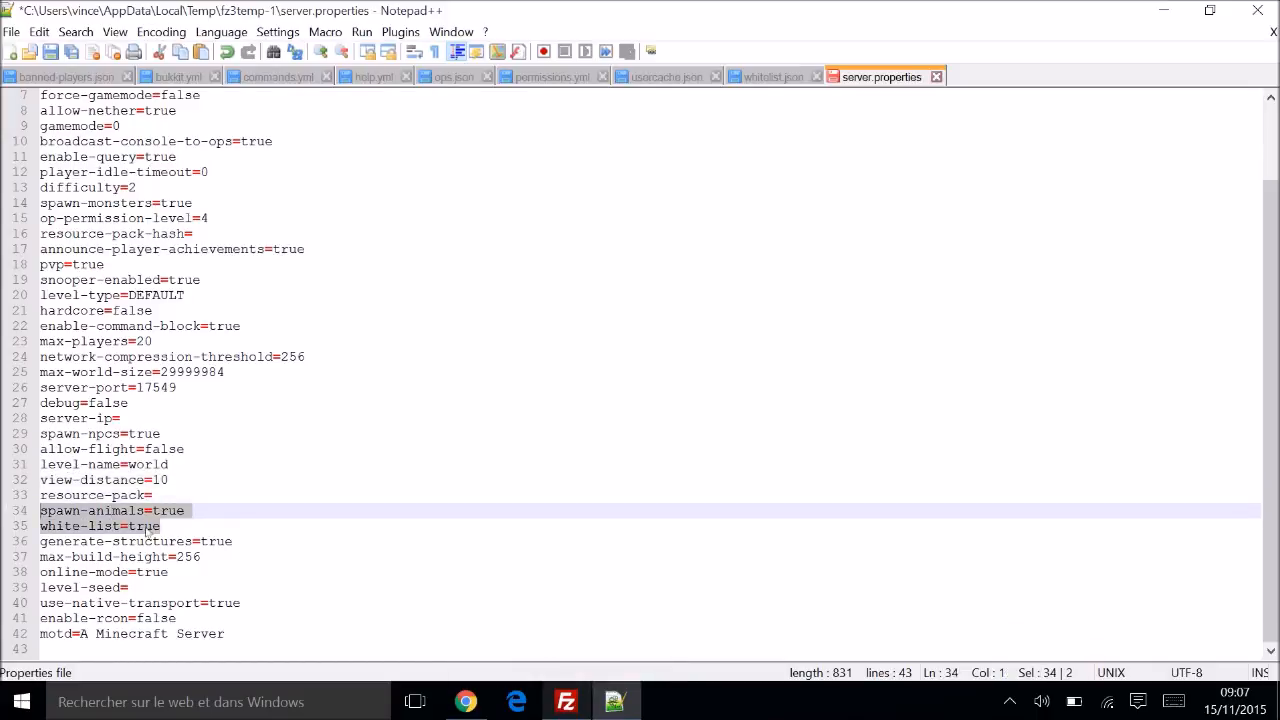
{"action": "left_click", "coordinate": [162, 527]}
{"action": "left_click_drag", "start_coordinate": [162, 527], "coordinate": [40, 527]}
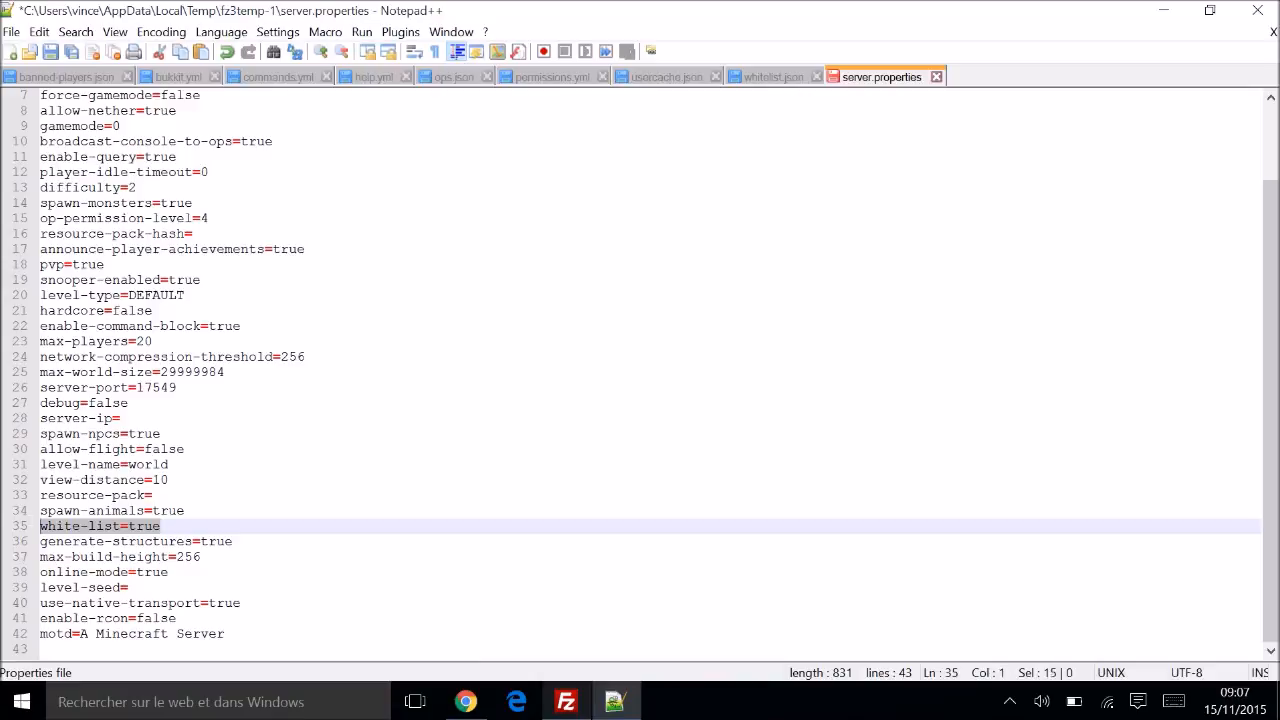
Step: Highlight the generate-structures, max-build-height, online-mode and level-seed lines of server.properties one after another
{"action": "left_click_drag", "start_coordinate": [233, 541], "coordinate": [40, 541]}
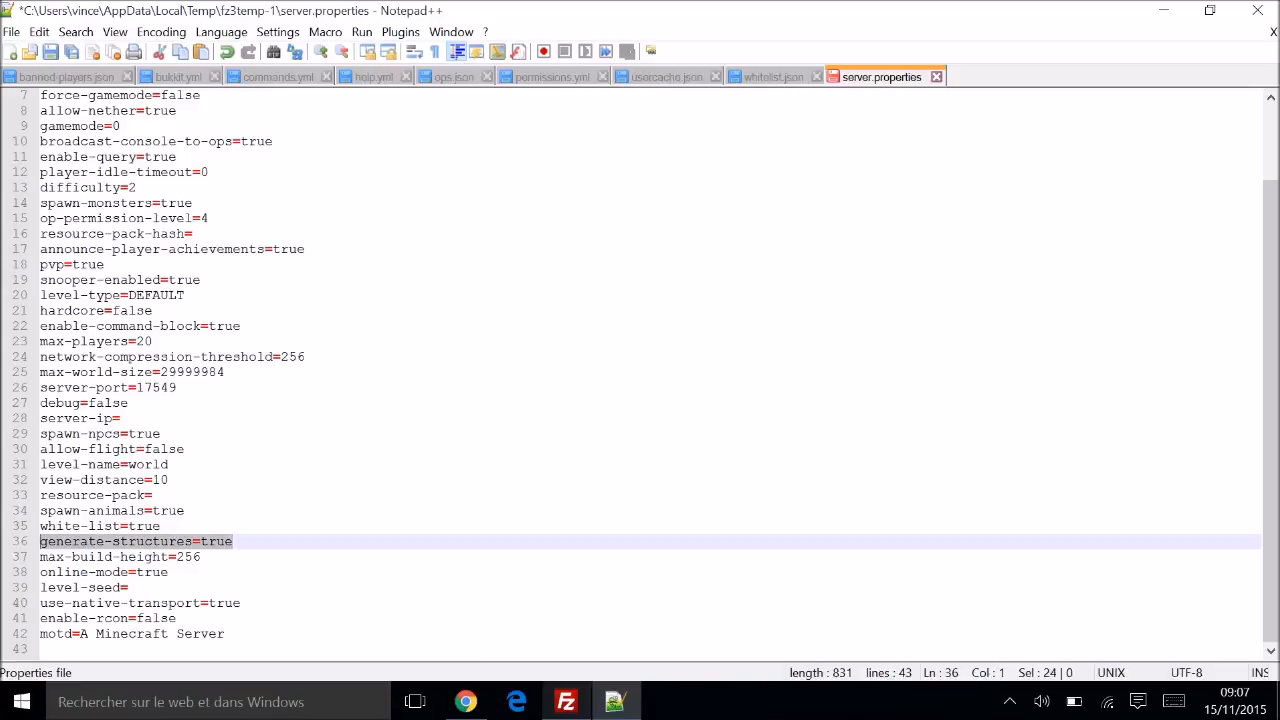
{"action": "left_click_drag", "start_coordinate": [201, 557], "coordinate": [4, 568]}
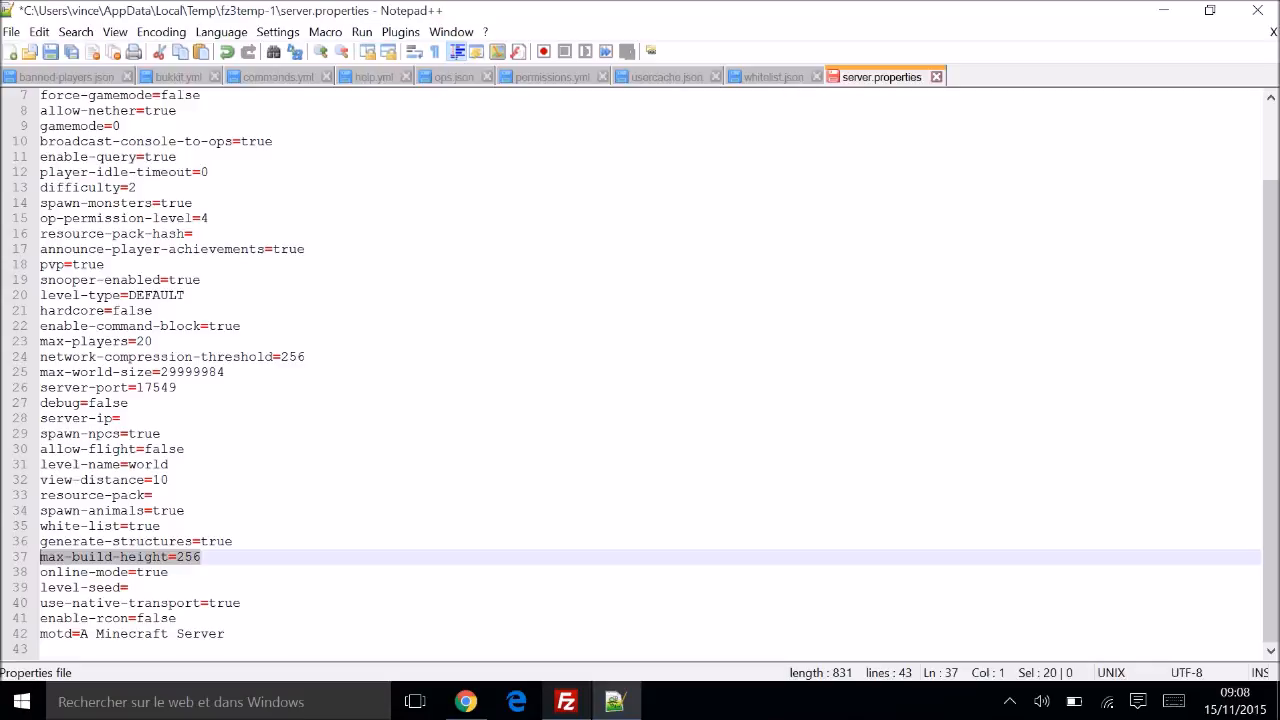
{"action": "left_click_drag", "start_coordinate": [140, 588], "coordinate": [40, 572]}
{"action": "left_click", "coordinate": [174, 574]}
{"action": "left_click_drag", "start_coordinate": [130, 588], "coordinate": [40, 588]}
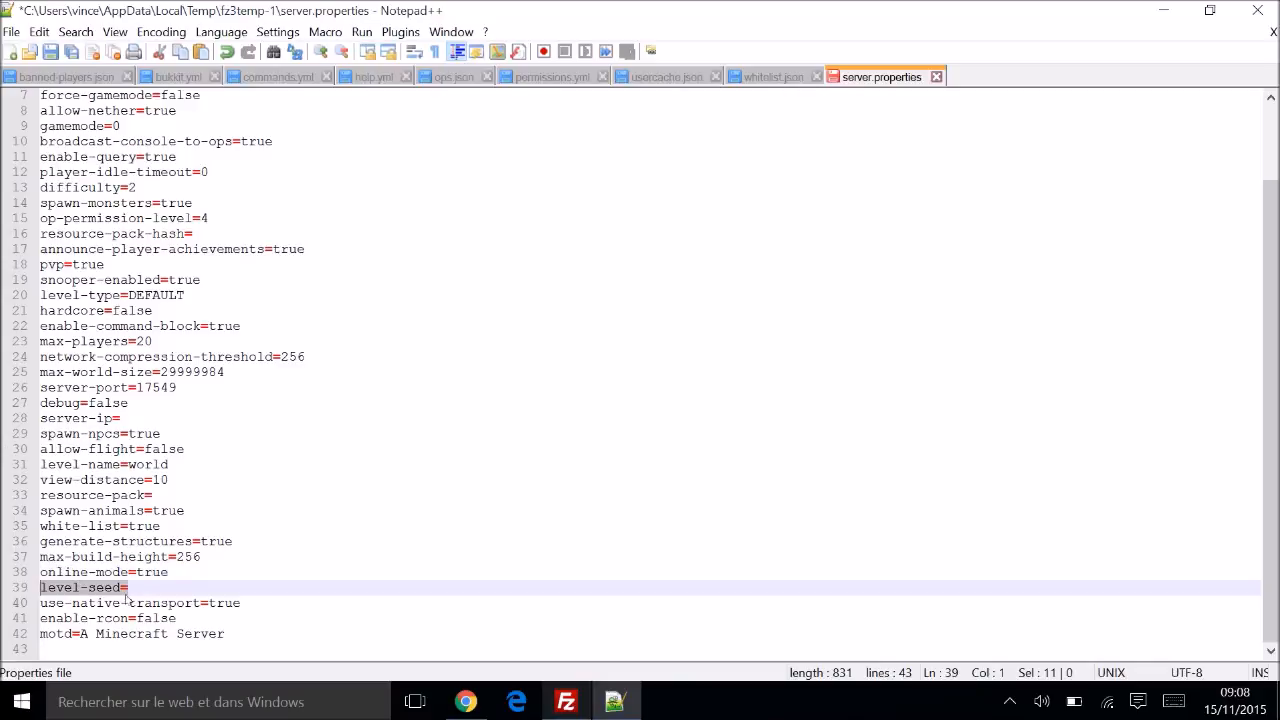
{"action": "left_click_drag", "start_coordinate": [1081, 5], "coordinate": [1031, 13]}
{"action": "left_click", "coordinate": [563, 575]}
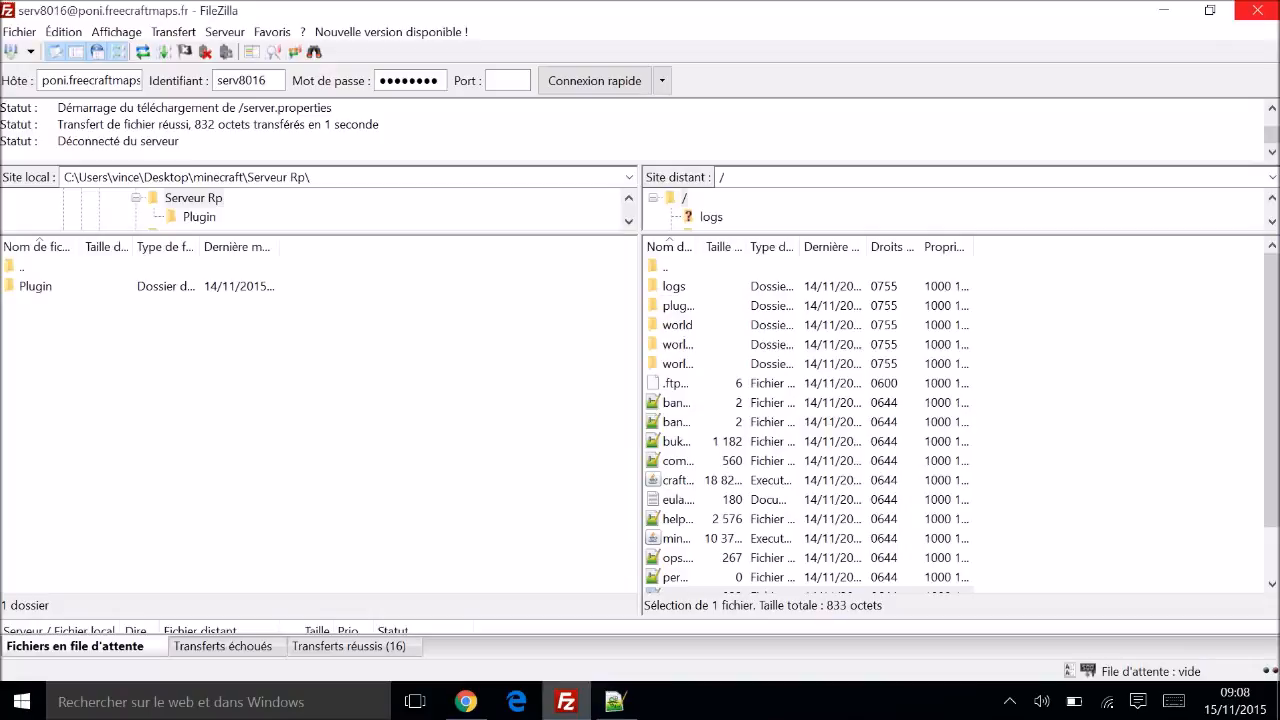
{"action": "left_click", "coordinate": [618, 703]}
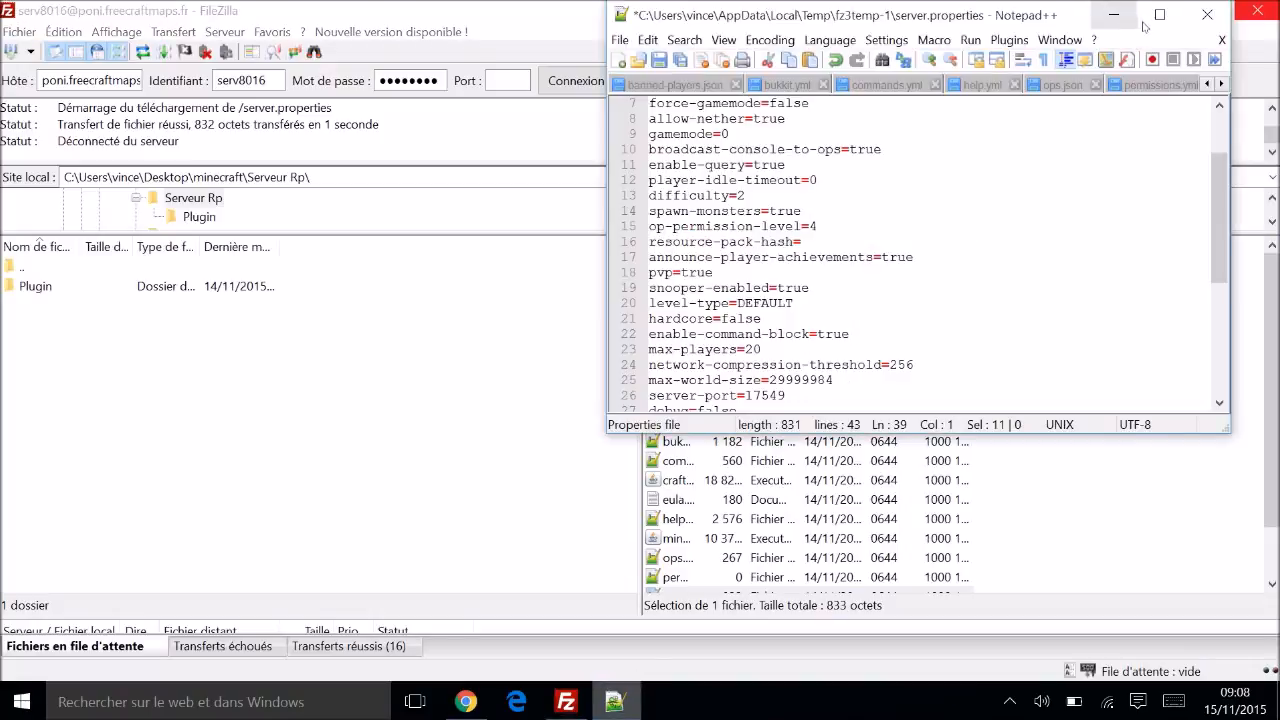
{"action": "double_click", "coordinate": [1063, 22]}
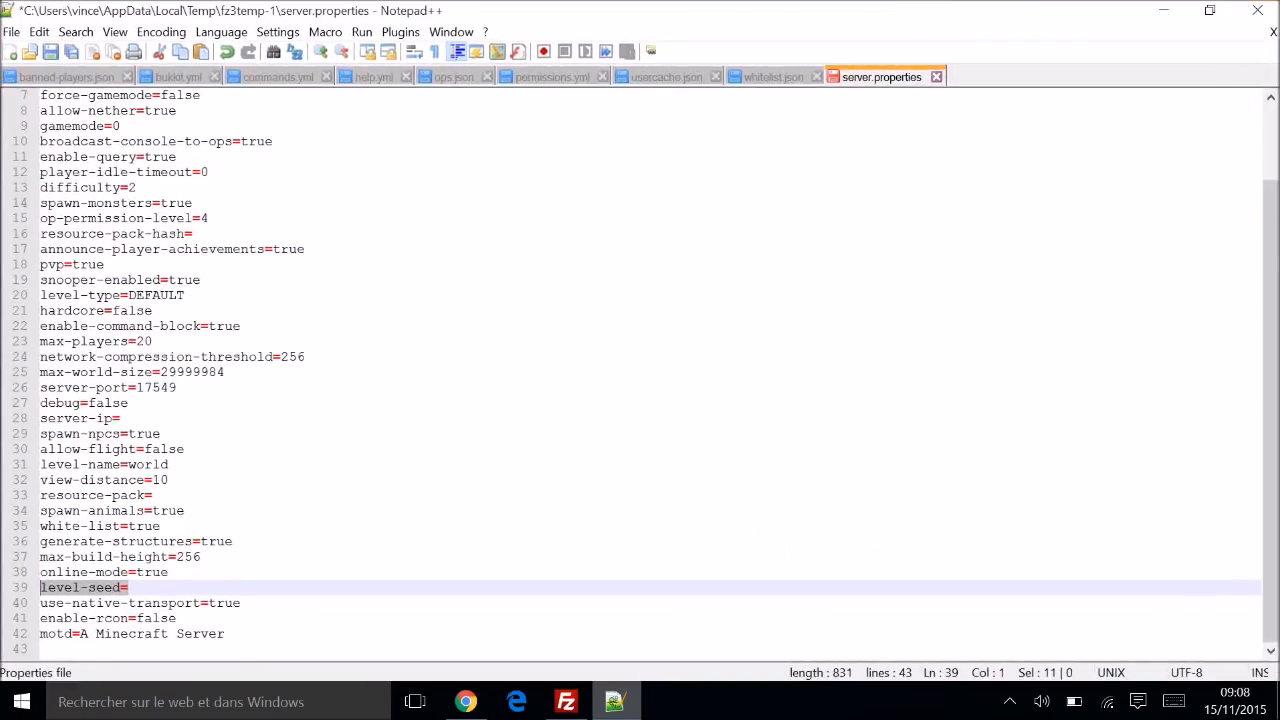
Step: Highlight the use-native-transport, enable-rcon and motd lines at the end of server.properties
{"action": "left_click_drag", "start_coordinate": [242, 603], "coordinate": [40, 603]}
{"action": "left_click_drag", "start_coordinate": [177, 618], "coordinate": [40, 618]}
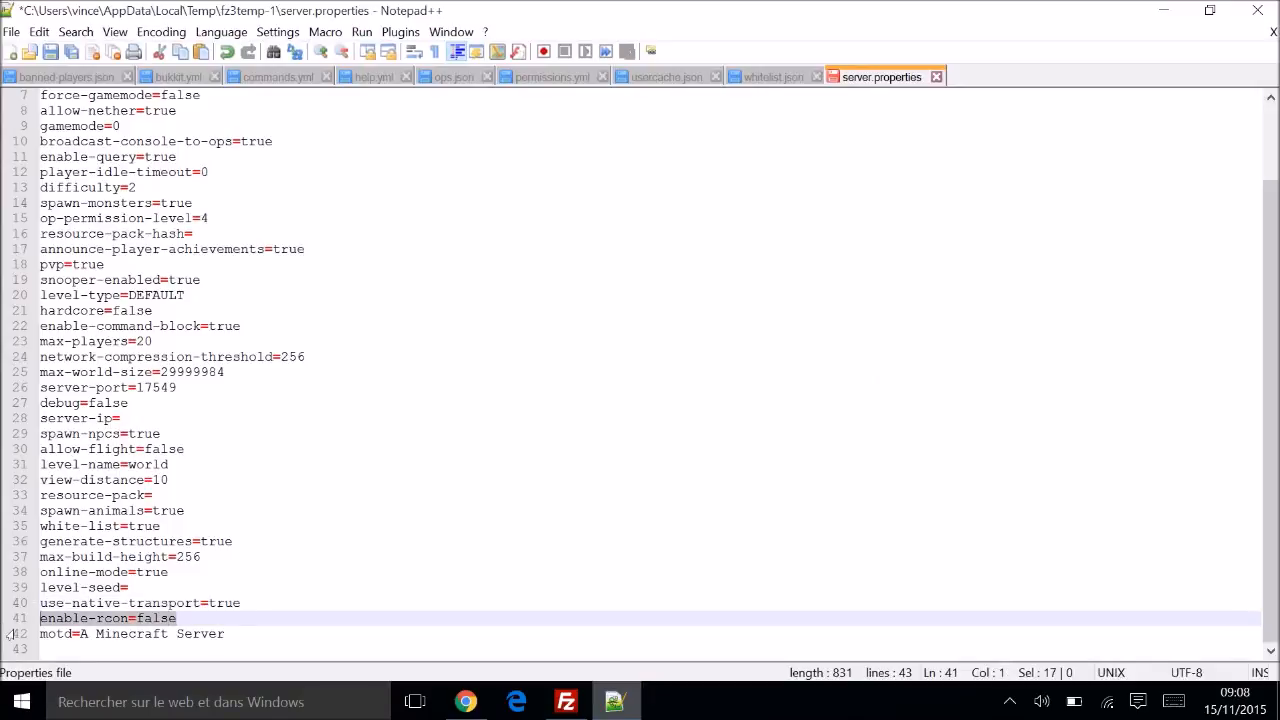
{"action": "left_click_drag", "start_coordinate": [226, 634], "coordinate": [3, 645]}
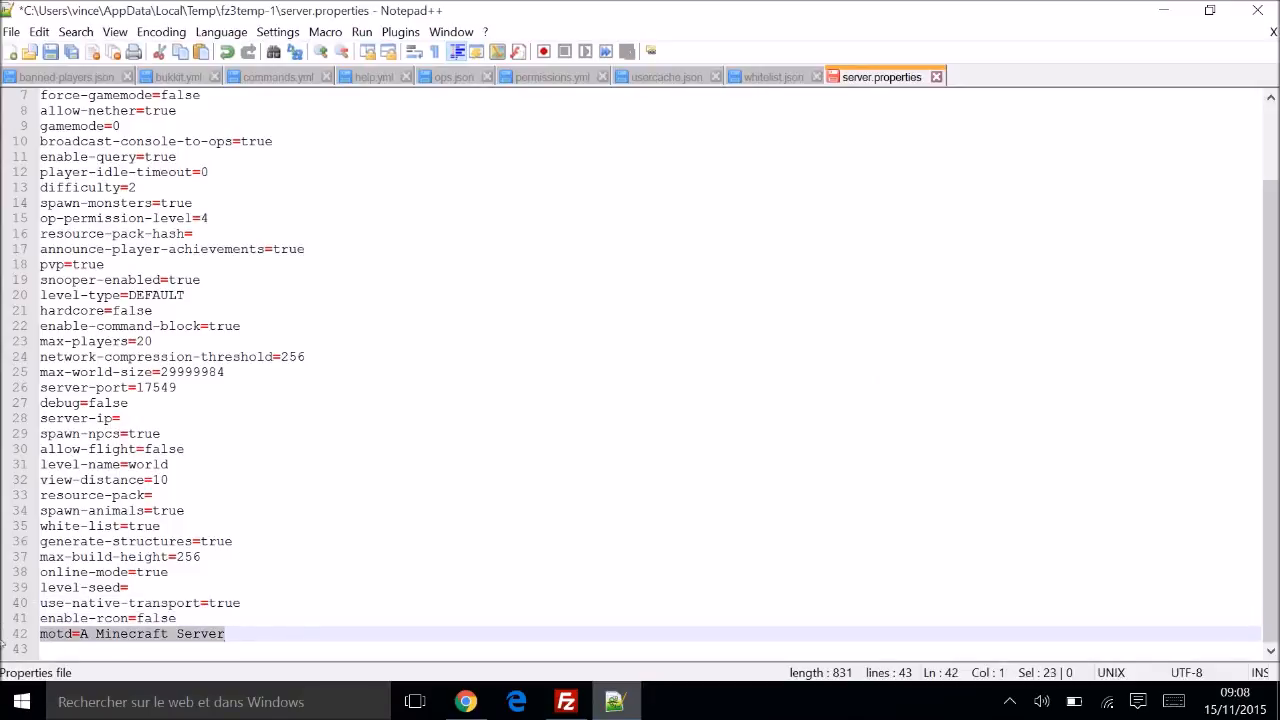
Step: Switch to Chrome and search Google for "color minecraft motd" in a new tab
{"action": "left_click", "coordinate": [469, 702]}
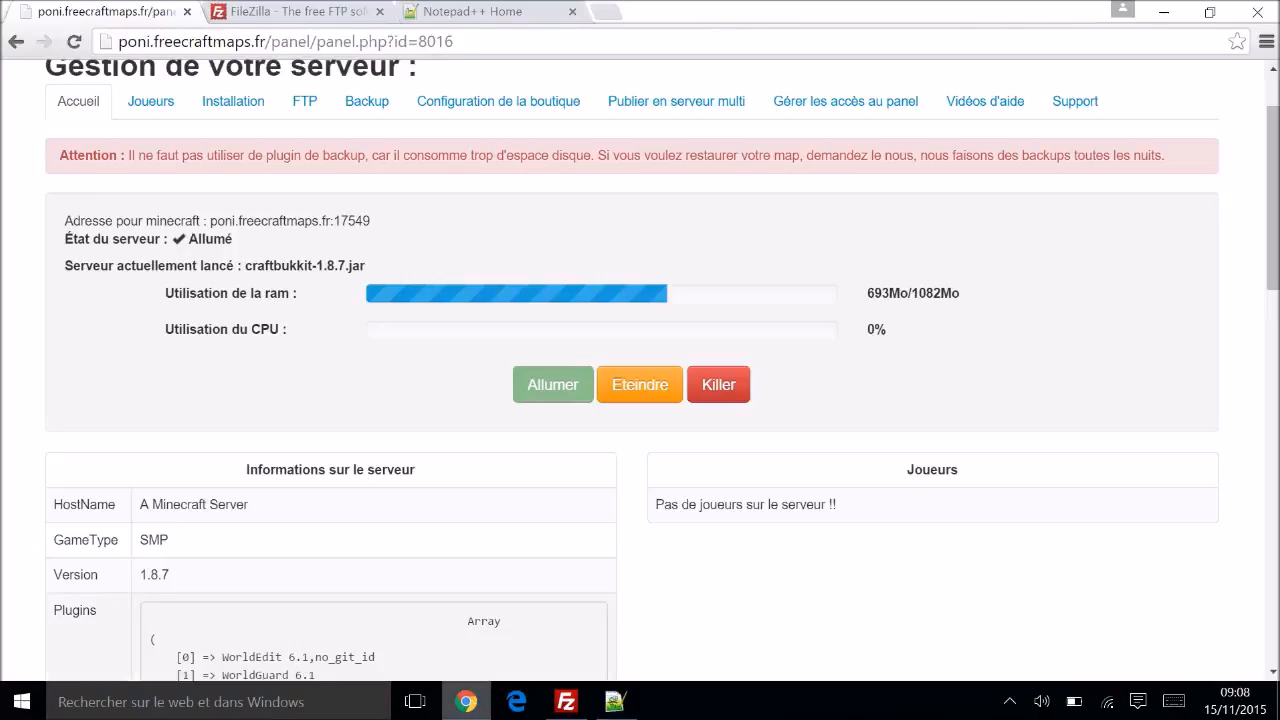
{"action": "left_click", "coordinate": [598, 8]}
{"action": "type", "text": "vc"}
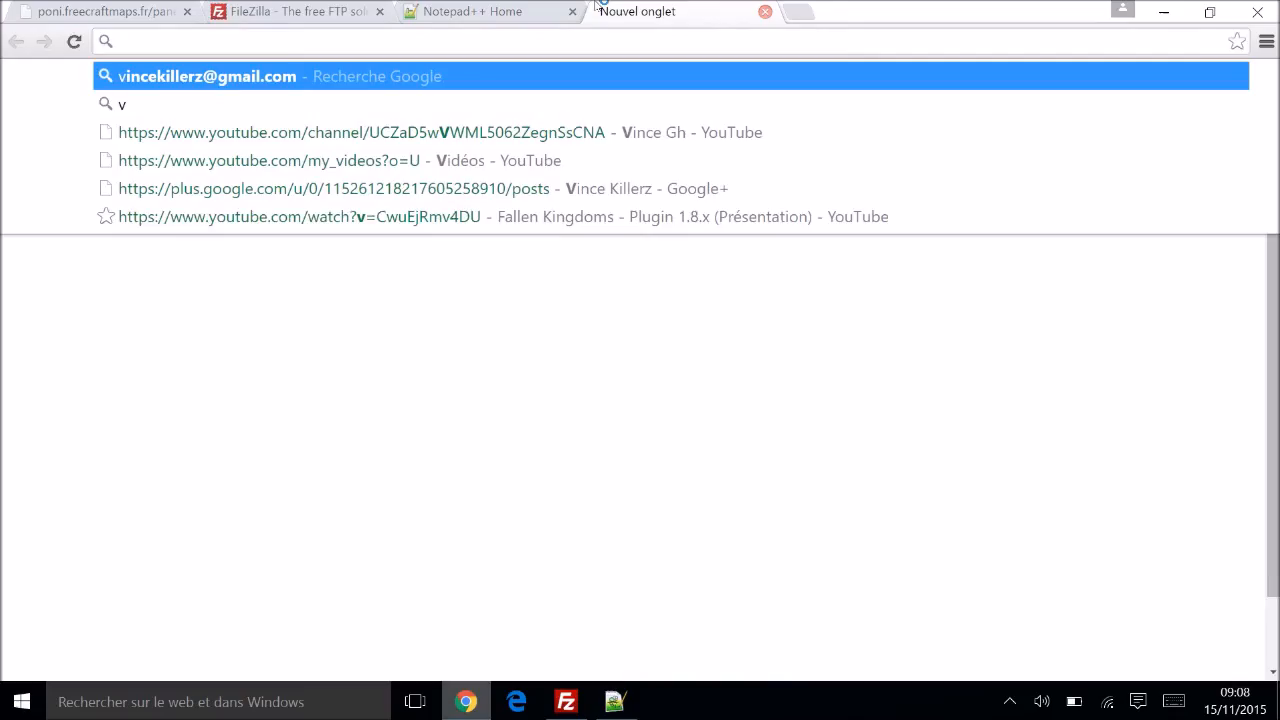
{"action": "key", "text": "BackSpace"}
{"action": "key", "text": "BackSpace"}
{"action": "type", "text": "colror"}
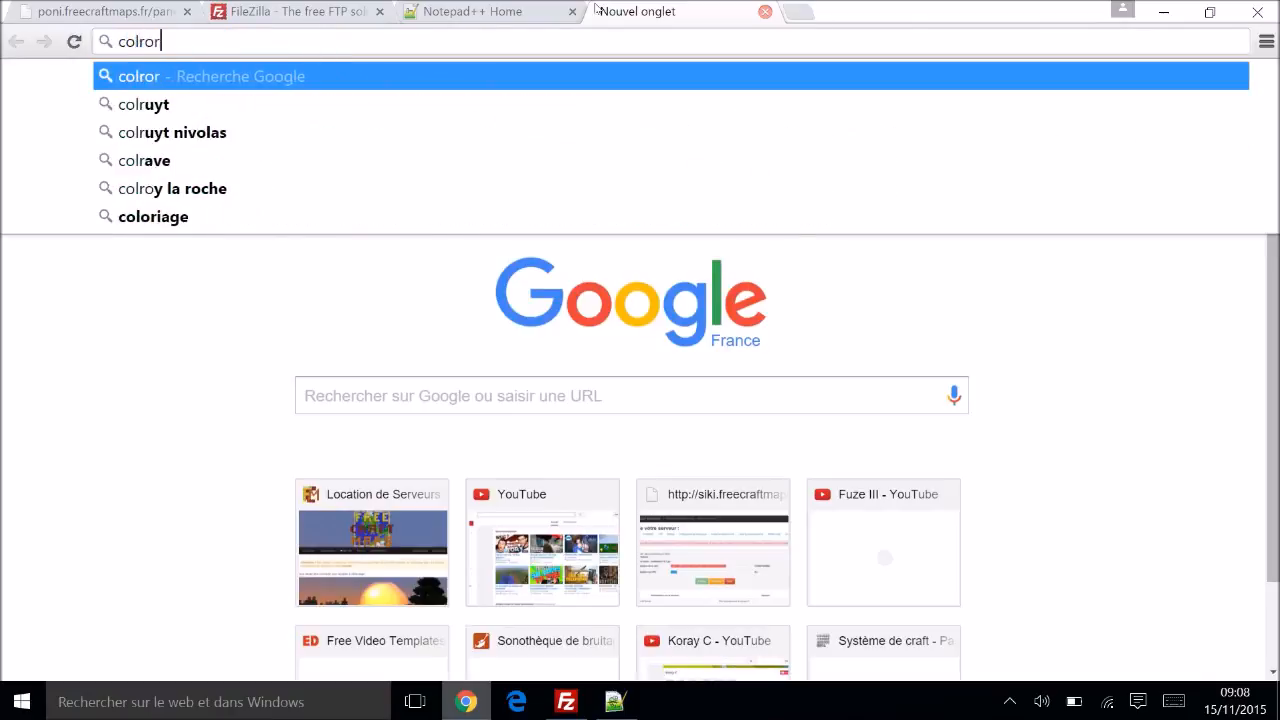
{"action": "key", "text": "BackSpace"}
{"action": "key", "text": "BackSpace"}
{"action": "key", "text": "BackSpace"}
{"action": "type", "text": "or"}
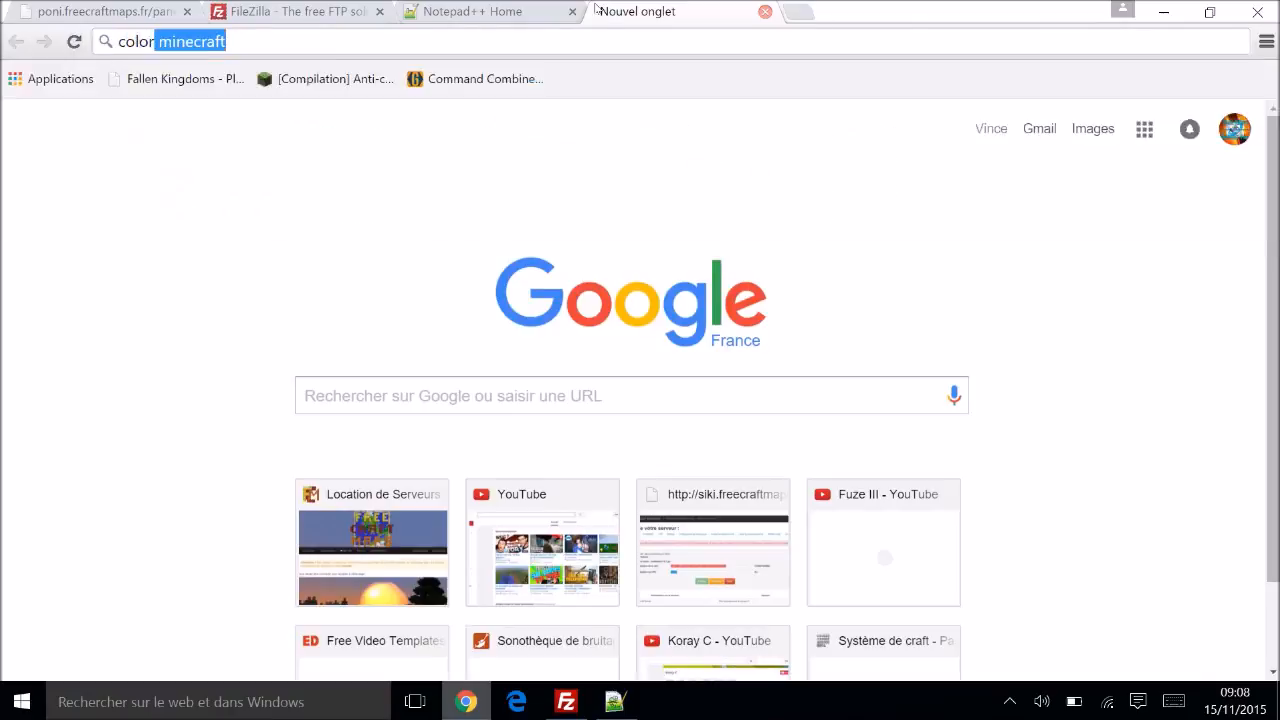
{"action": "key", "text": "Return"}
{"action": "left_click", "coordinate": [312, 105]}
{"action": "type", "text": "minecraft motd"}
{"action": "key", "text": "Return"}
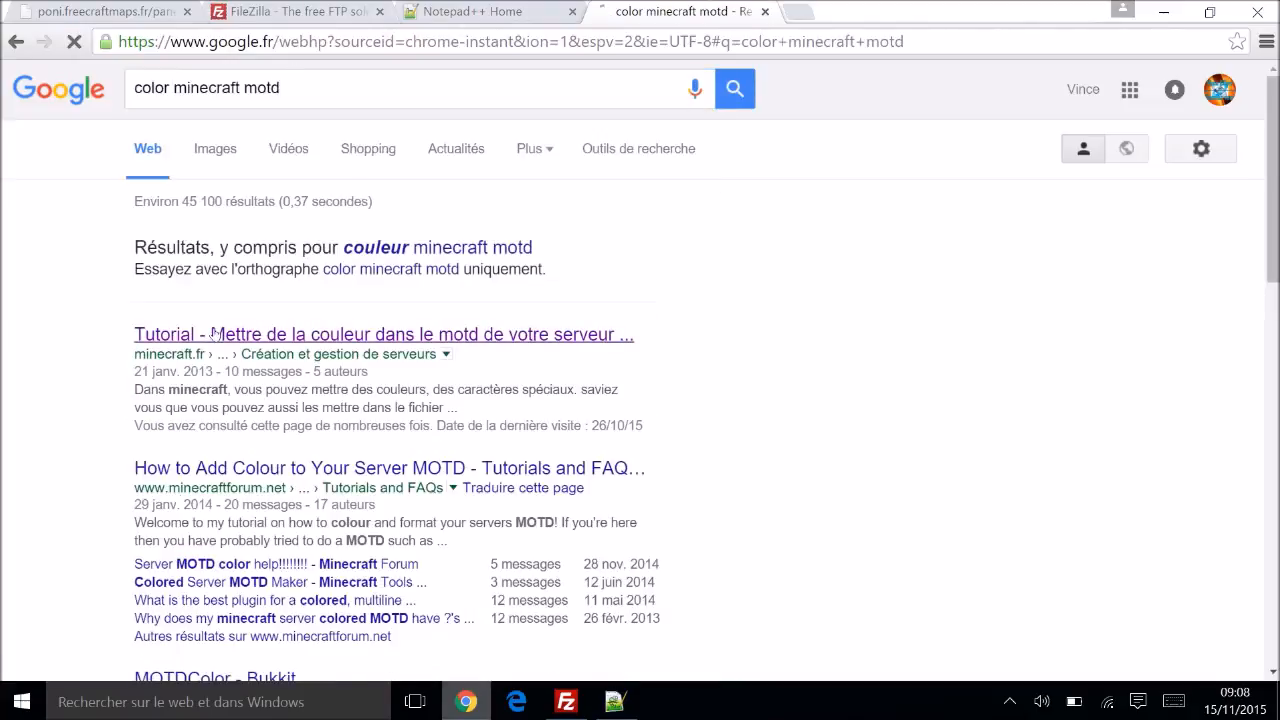
Step: Open the minecraft.fr tutorial on coloured motd text and examine its colour table and list of codes
{"action": "left_click", "coordinate": [214, 334]}
{"action": "scroll", "coordinate": [220, 330], "scroll_direction": "down", "scroll_amount": 2}
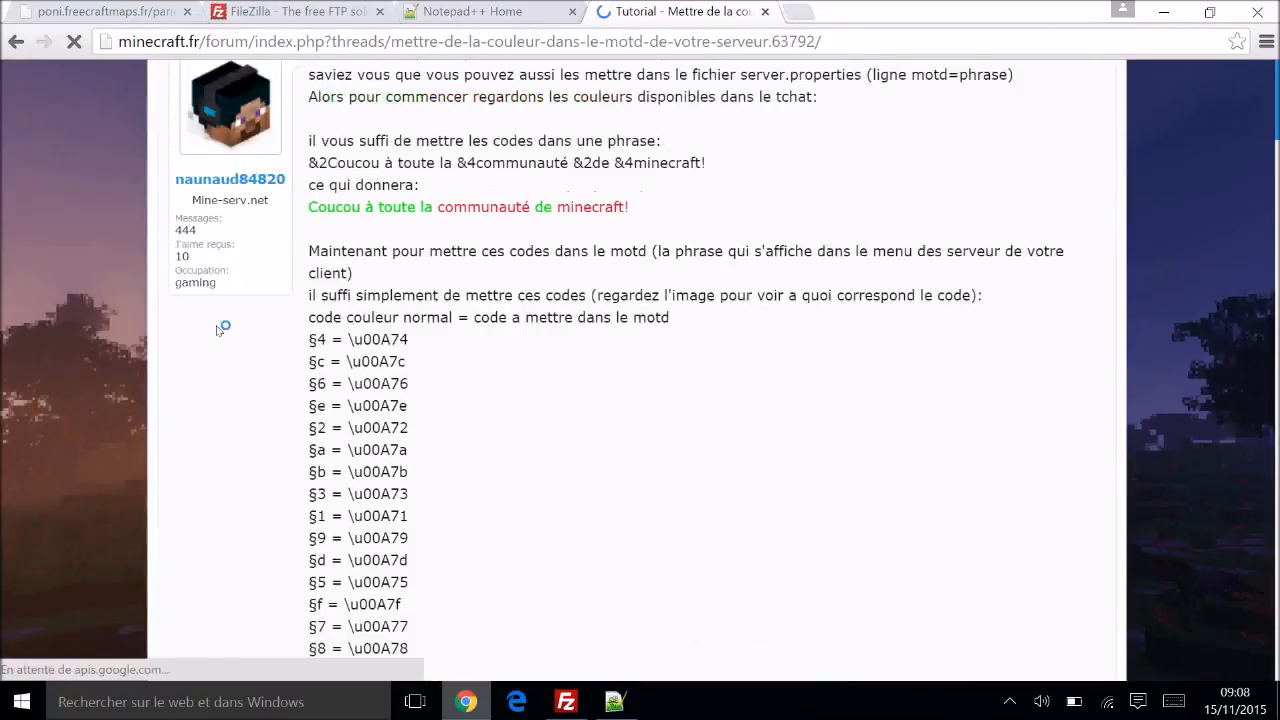
{"action": "scroll", "coordinate": [366, 230], "scroll_direction": "down", "scroll_amount": 2}
{"action": "scroll", "coordinate": [444, 258], "scroll_direction": "up", "scroll_amount": 4}
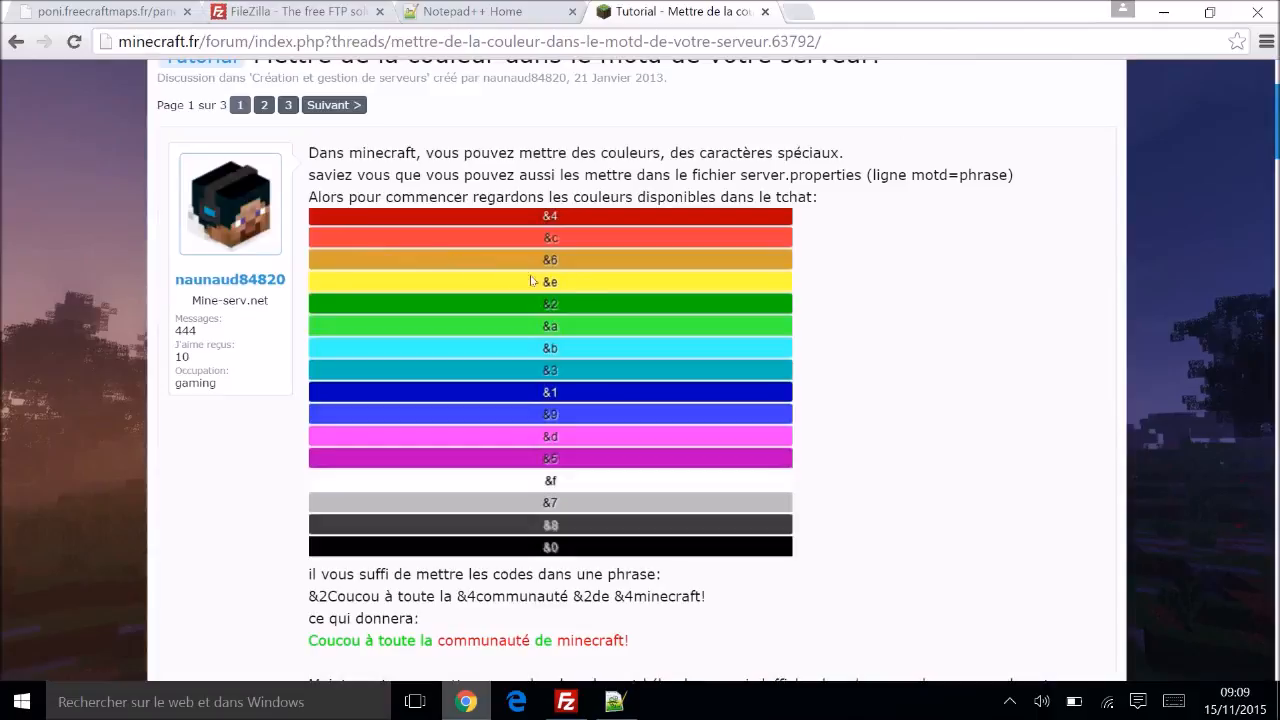
{"action": "left_click", "coordinate": [614, 701]}
{"action": "left_click", "coordinate": [462, 702]}
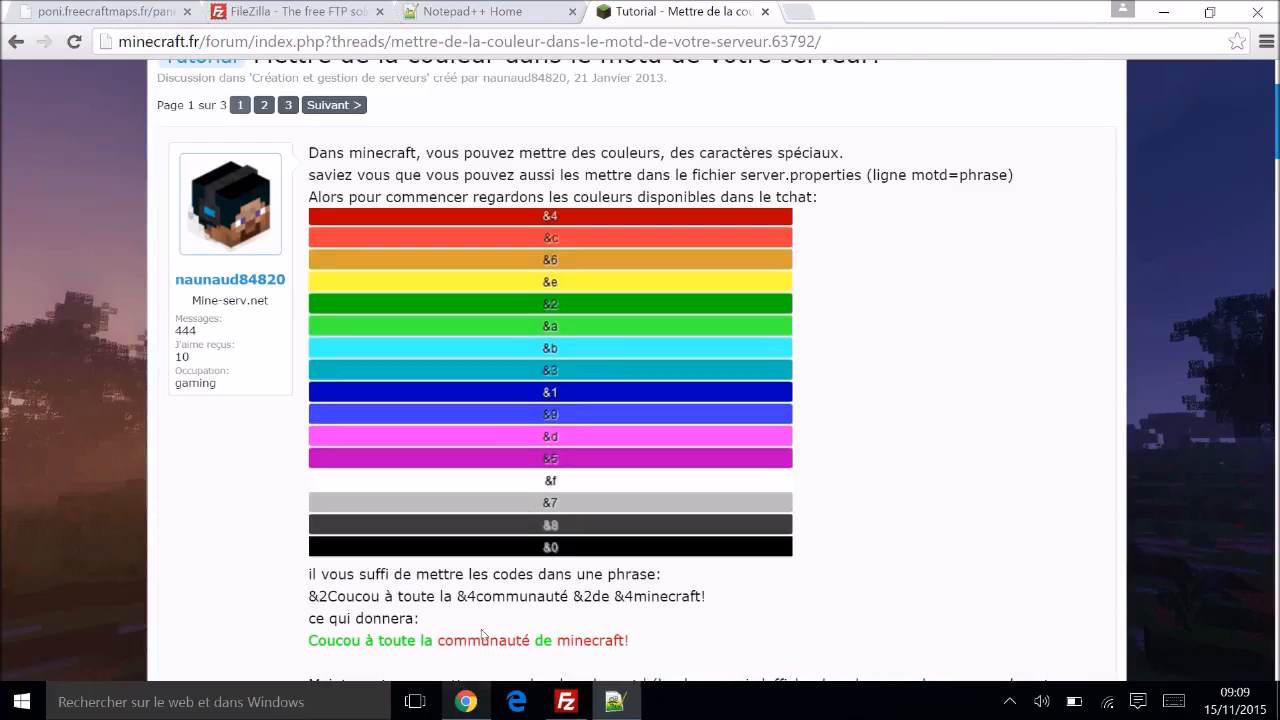
Step: Copy the yellow code \u00A7e from the tutorial and replace the motd text in server.properties with it in Notepad++
{"action": "scroll", "coordinate": [502, 330], "scroll_direction": "down", "scroll_amount": 3}
{"action": "scroll", "coordinate": [640, 370], "scroll_direction": "down", "scroll_amount": 2}
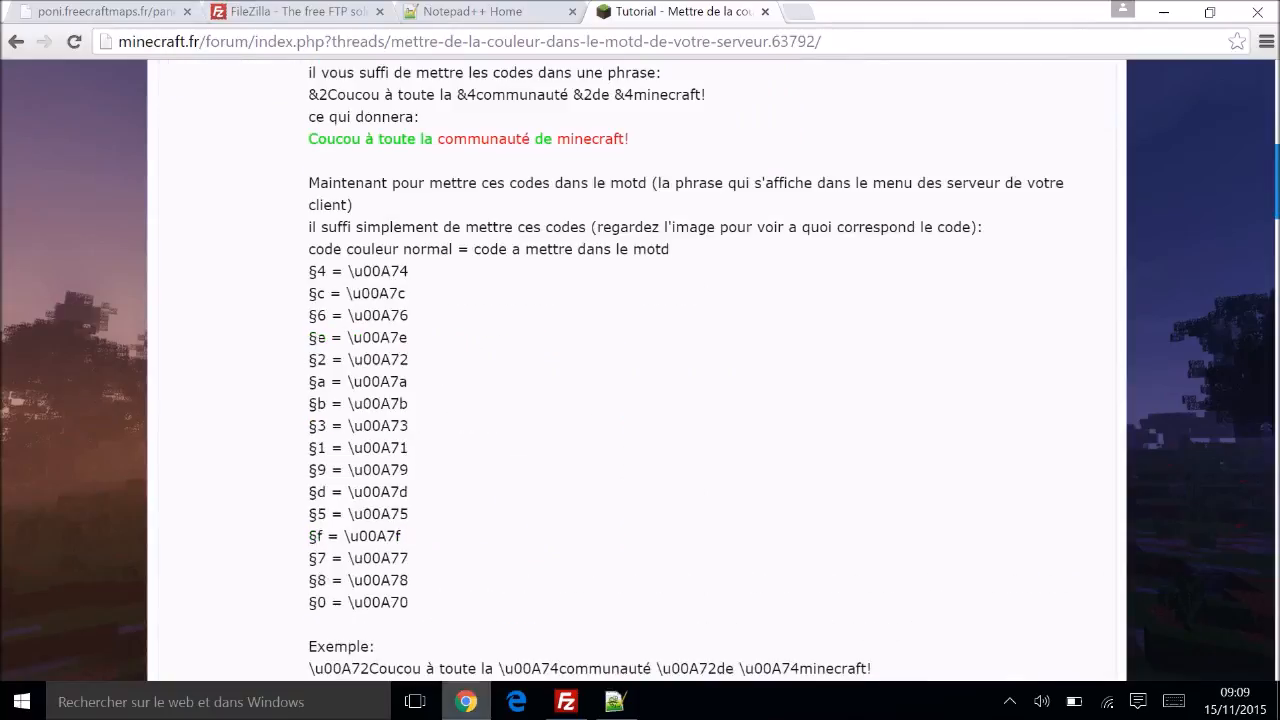
{"action": "left_click_drag", "start_coordinate": [423, 337], "coordinate": [347, 337]}
{"action": "key", "text": "ctrl+c"}
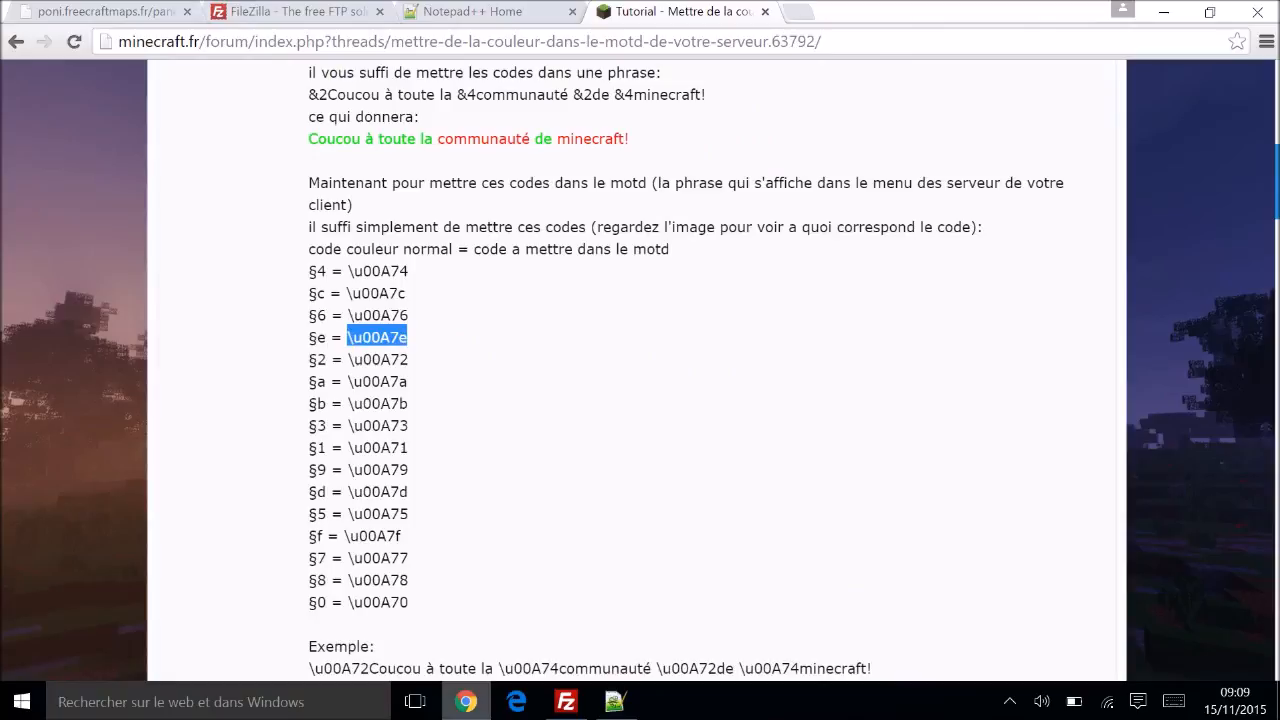
{"action": "left_click", "coordinate": [606, 703]}
{"action": "left_click", "coordinate": [226, 634]}
{"action": "left_click_drag", "start_coordinate": [226, 634], "coordinate": [80, 634]}
{"action": "key", "text": "ctrl+v"}
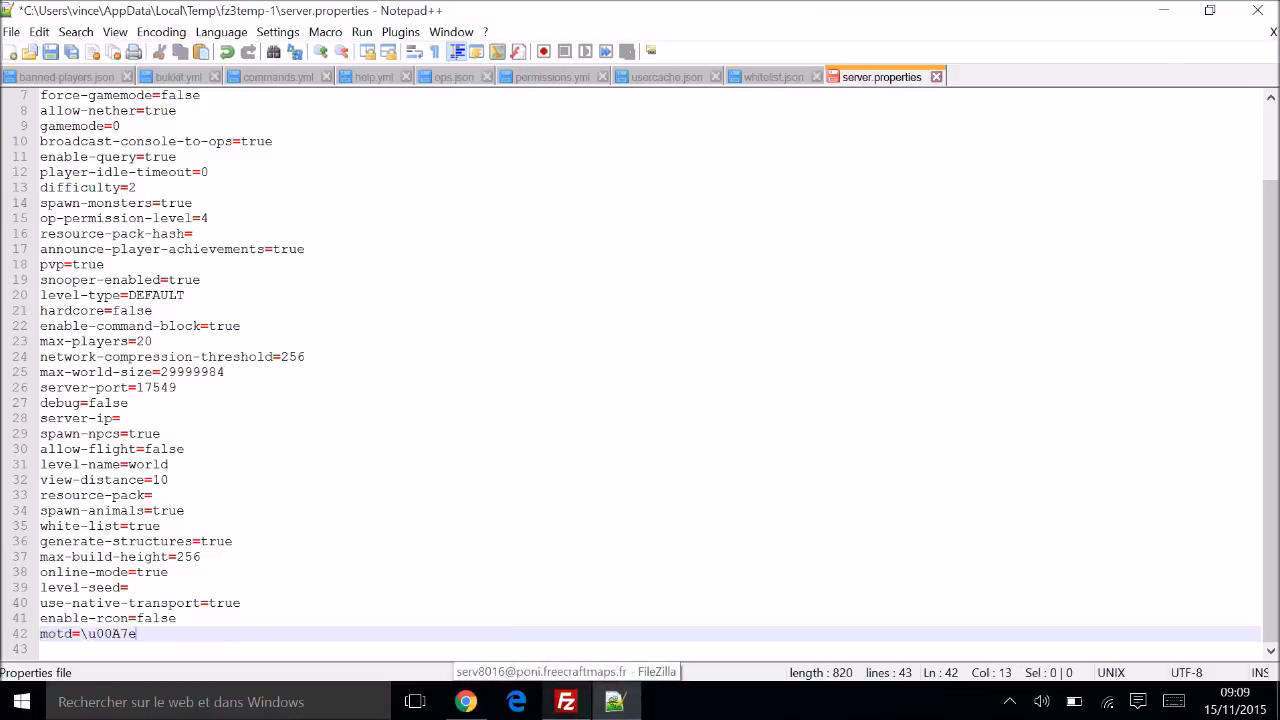
Step: Add the welcome text "Bienvenue sur" after the yellow colour code on the motd line
{"action": "type", "text": "Bienvenye"}
{"action": "key", "text": "BackSpace"}
{"action": "key", "text": "BackSpace"}
{"action": "type", "text": "ue sur"}
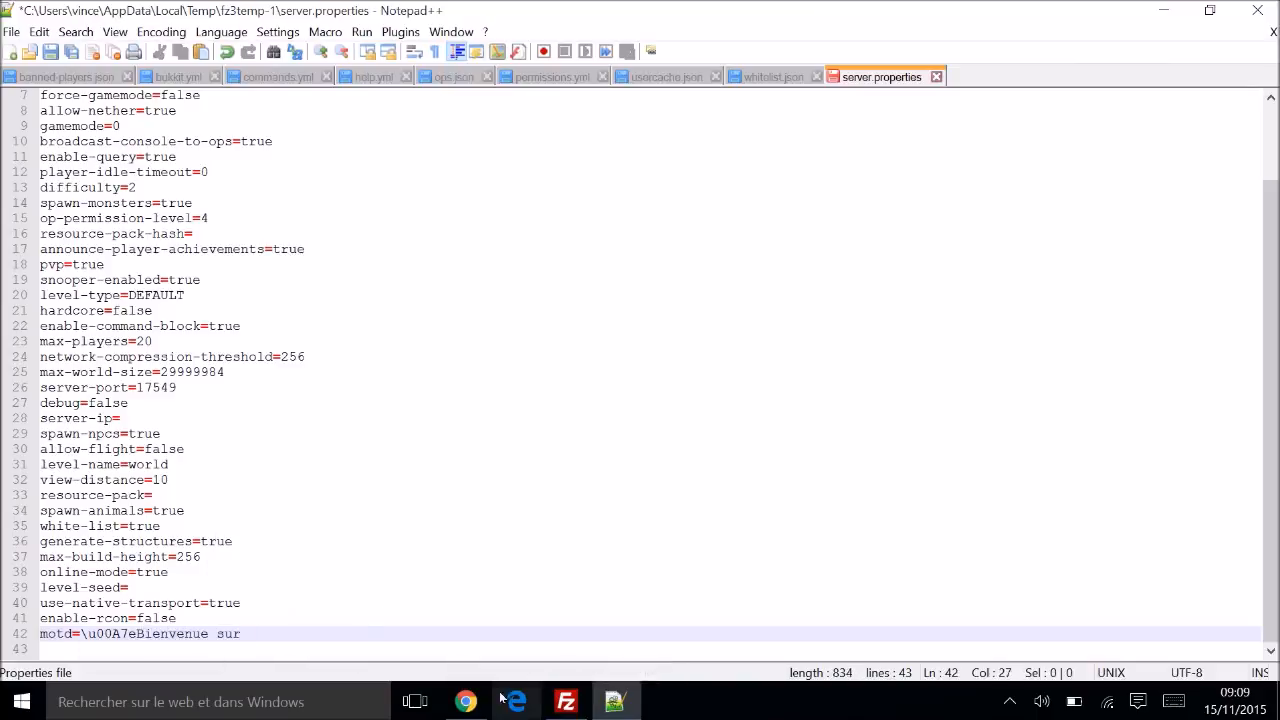
Step: Copy the orange code \u00A76 from the tutorial in Chrome and append it with "Arnagon" to the motd line in Notepad++
{"action": "left_click", "coordinate": [466, 702]}
{"action": "scroll", "coordinate": [545, 307], "scroll_direction": "up", "scroll_amount": 5}
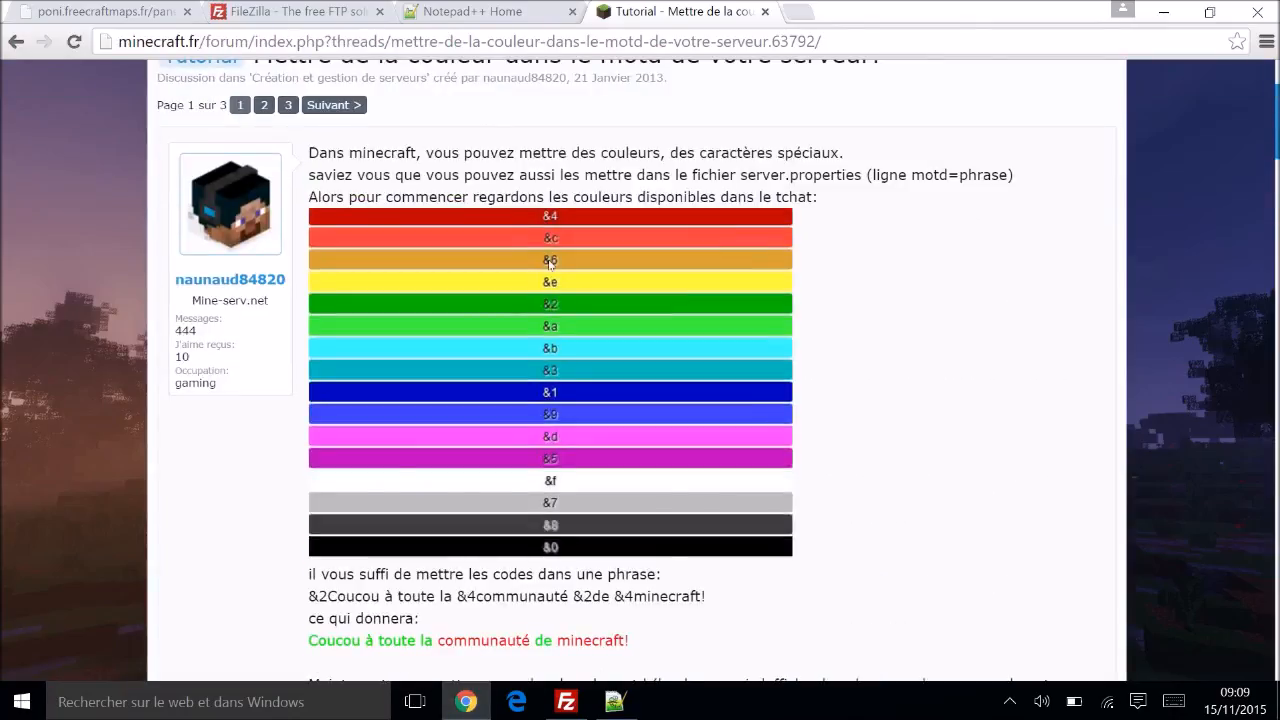
{"action": "scroll", "coordinate": [545, 307], "scroll_direction": "down", "scroll_amount": 5}
{"action": "left_click_drag", "start_coordinate": [412, 315], "coordinate": [348, 315]}
{"action": "key", "text": "ctrl+c"}
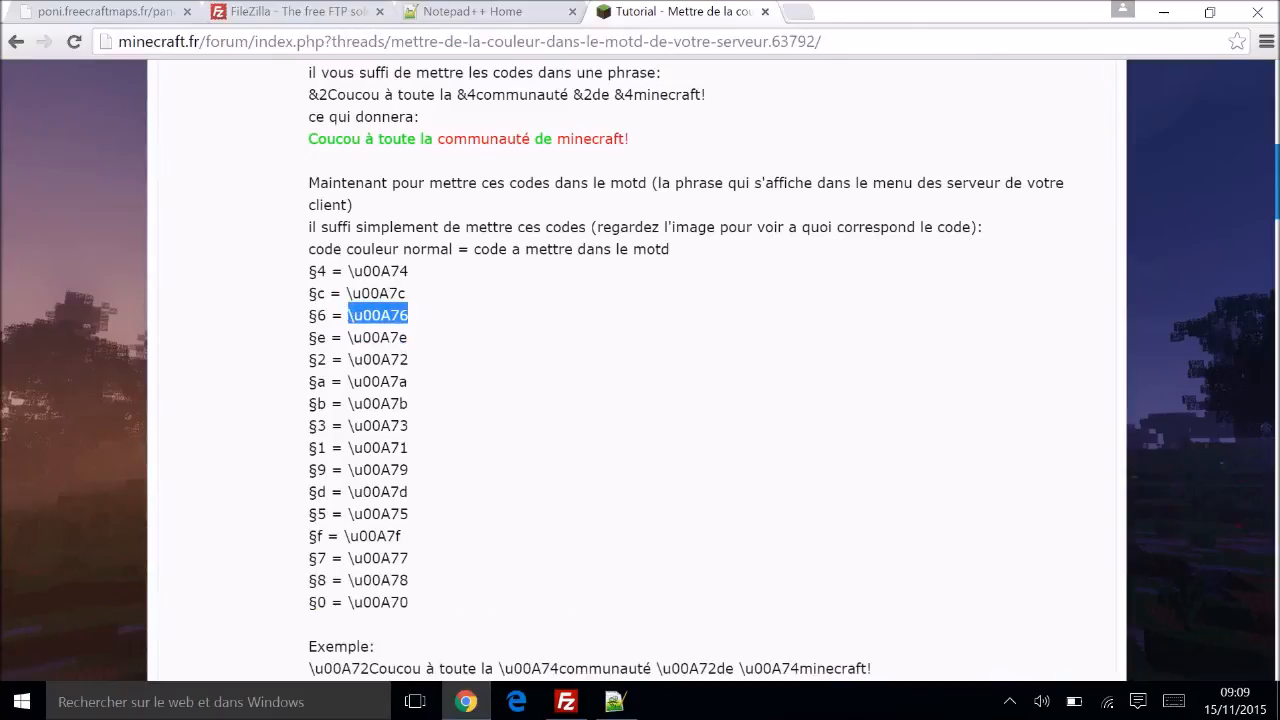
{"action": "left_click", "coordinate": [614, 701]}
{"action": "key", "text": "ctrl+v"}
{"action": "type", "text": "Arnafia"}
Step: Copy the bold code \u00A7l from the tutorial in Chrome and insert it before \u00A76 on the motd line in Notepad++
{"action": "left_click", "coordinate": [468, 702]}
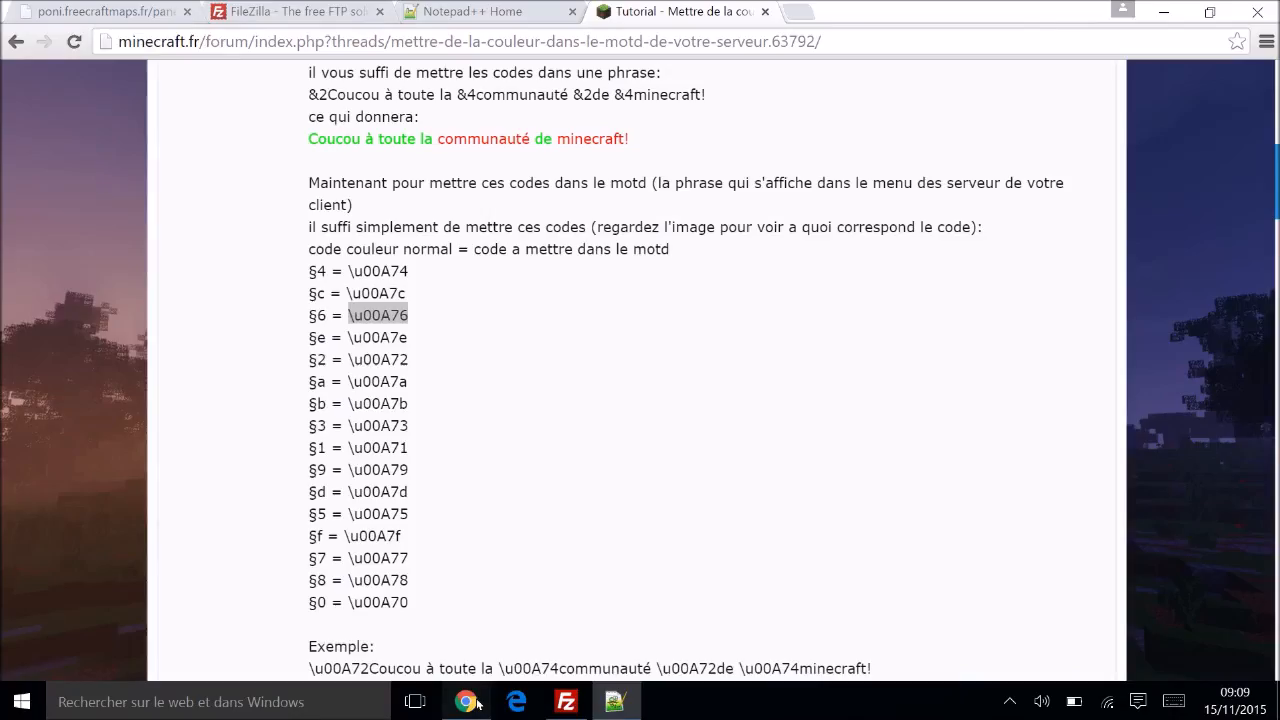
{"action": "scroll", "coordinate": [449, 334], "scroll_direction": "down", "scroll_amount": 5}
{"action": "left_click_drag", "start_coordinate": [438, 321], "coordinate": [381, 321]}
{"action": "key", "text": "ctrl+c"}
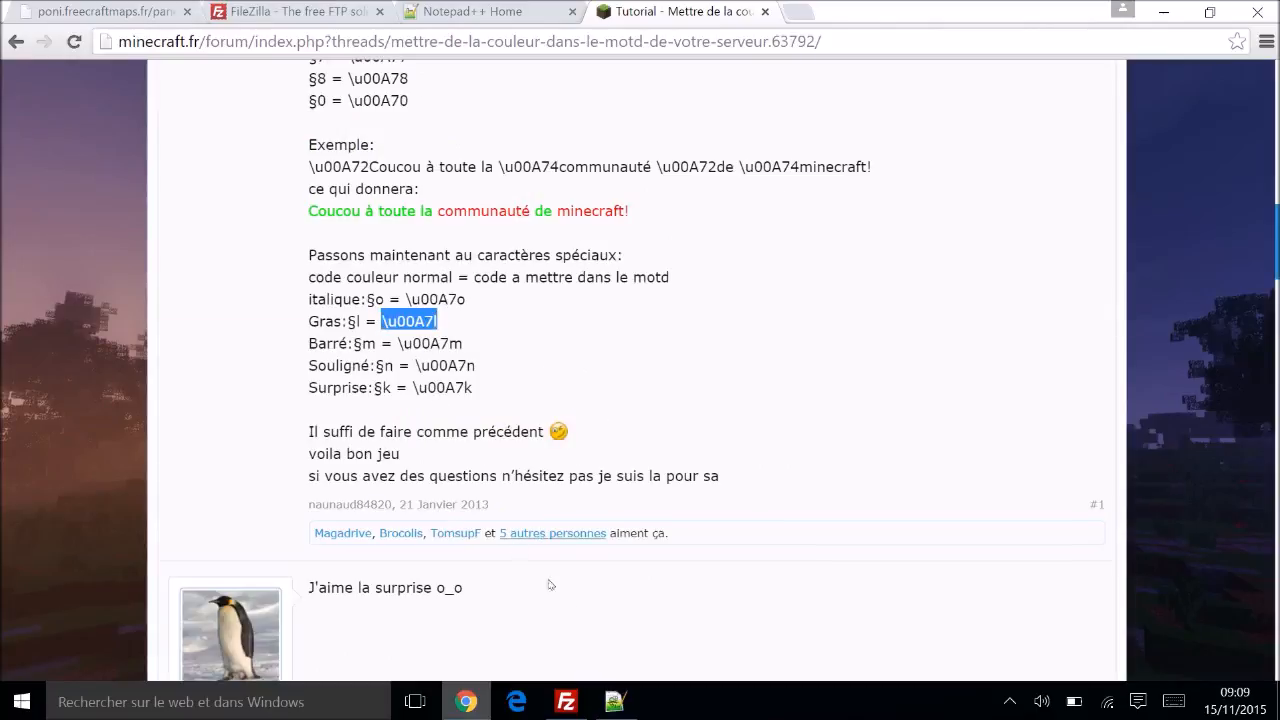
{"action": "left_click", "coordinate": [612, 700]}
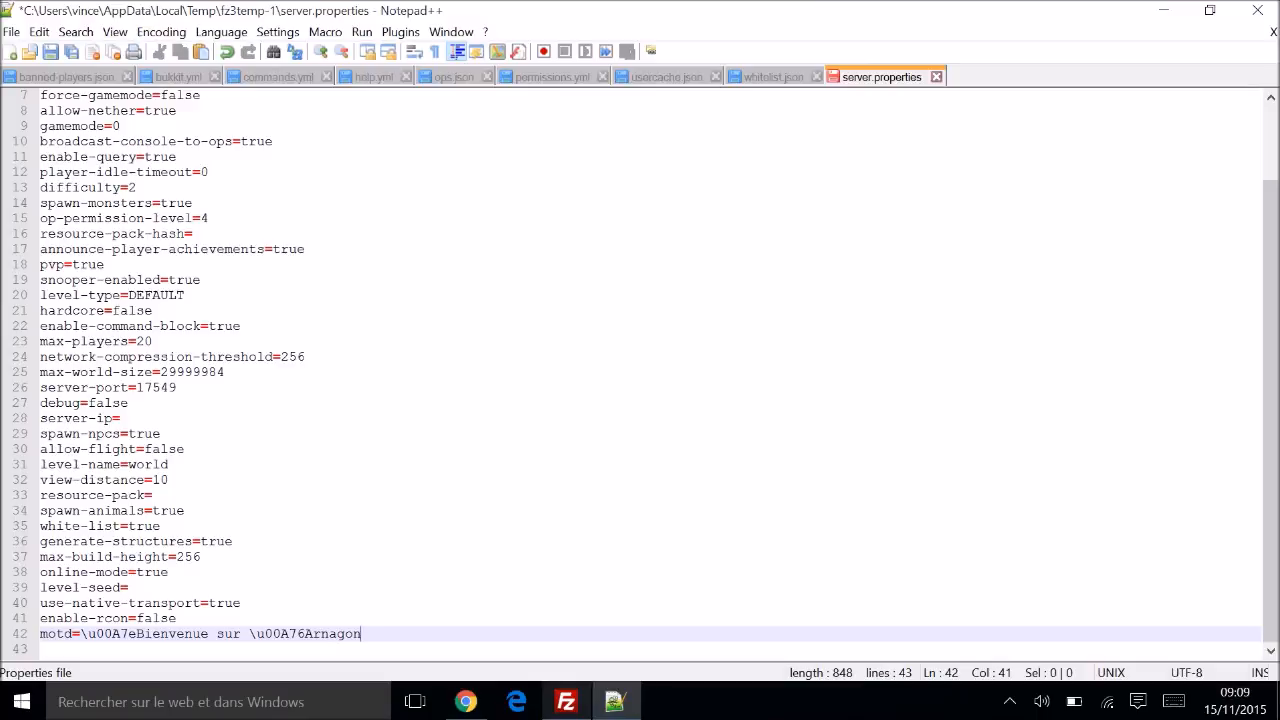
{"action": "key", "text": "ctrl+v"}
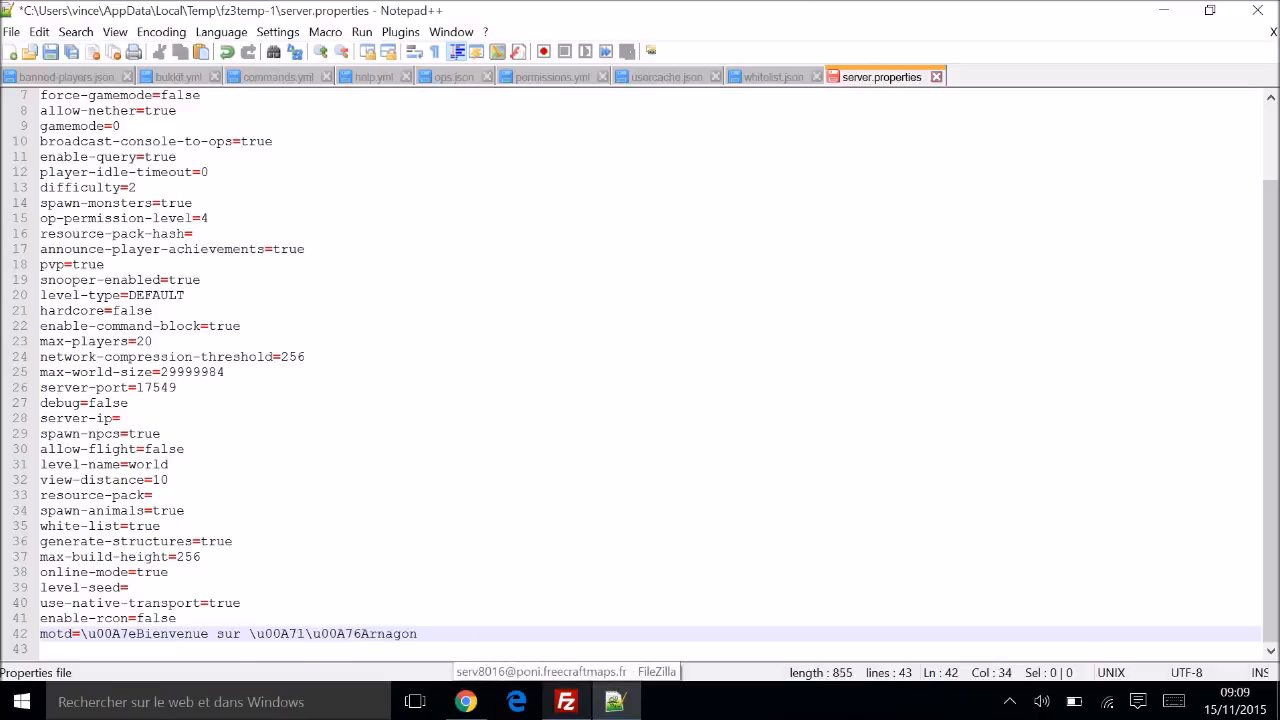
Step: Save server.properties, upload it through FileZilla while ending its local edit, keep it in the editor and minimise Notepad++
{"action": "key", "text": "ctrl+s"}
{"action": "left_click", "coordinate": [566, 700]}
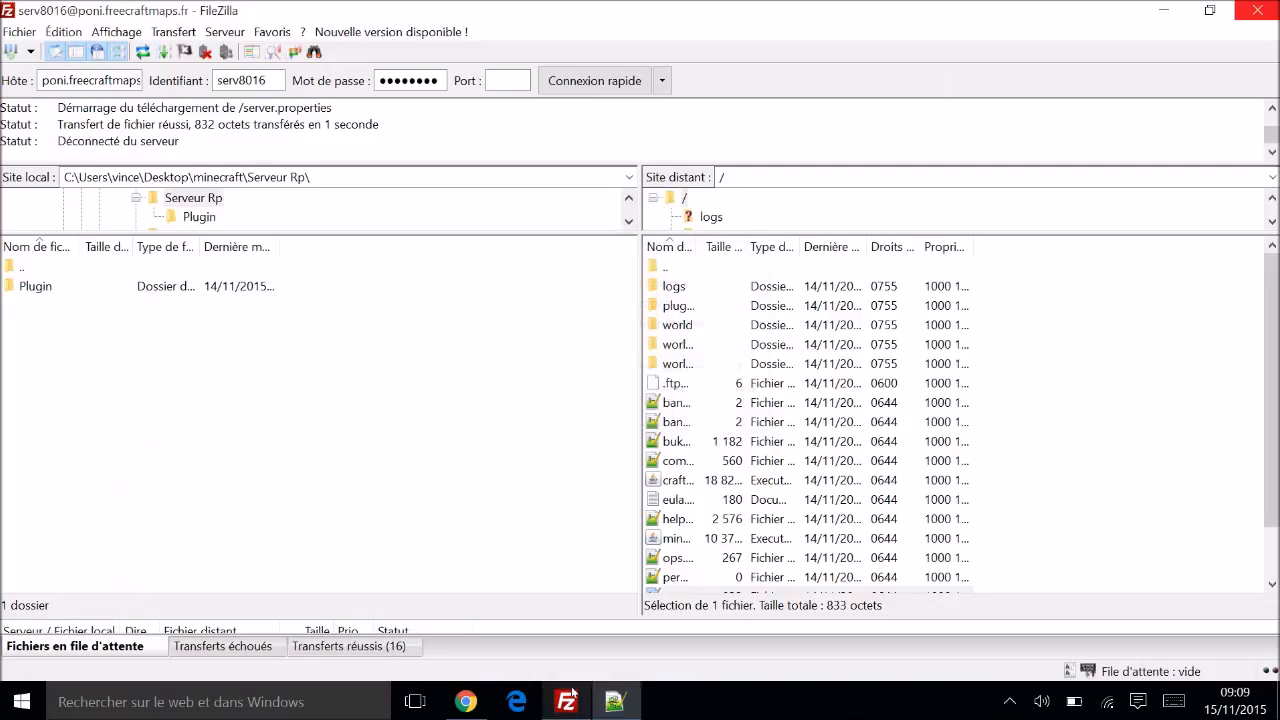
{"action": "left_click", "coordinate": [565, 395]}
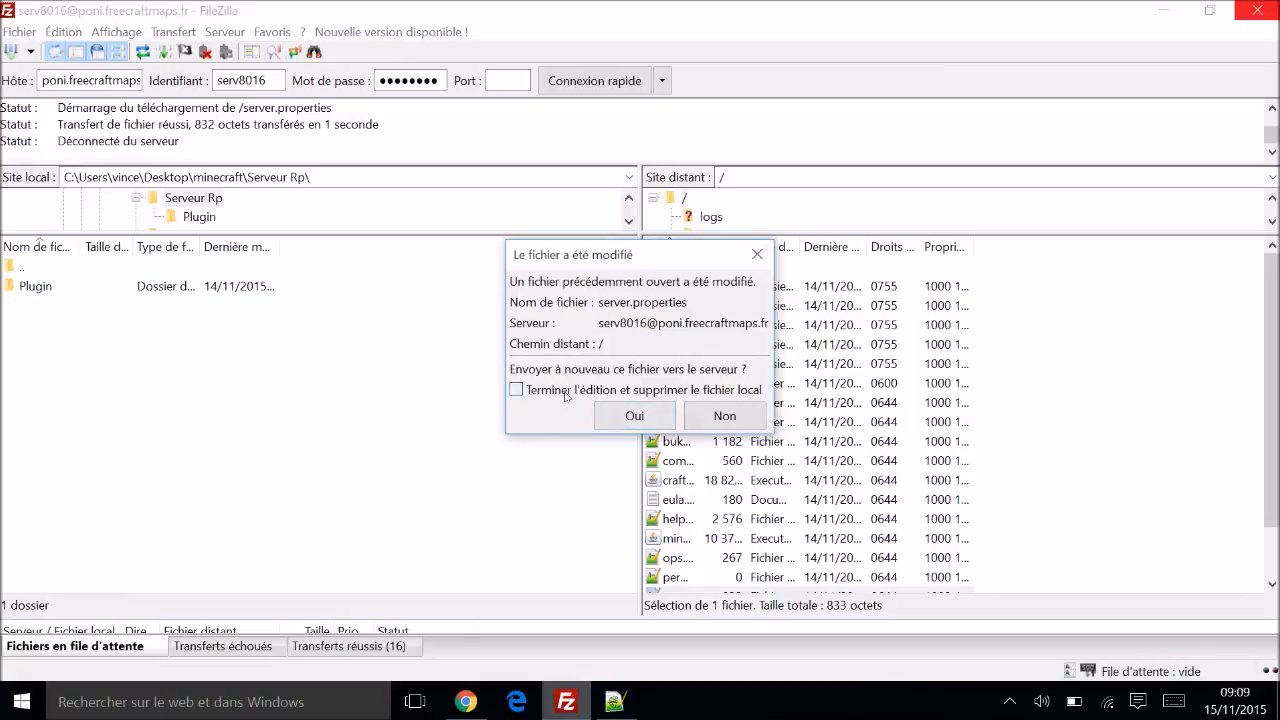
{"action": "left_click", "coordinate": [616, 412]}
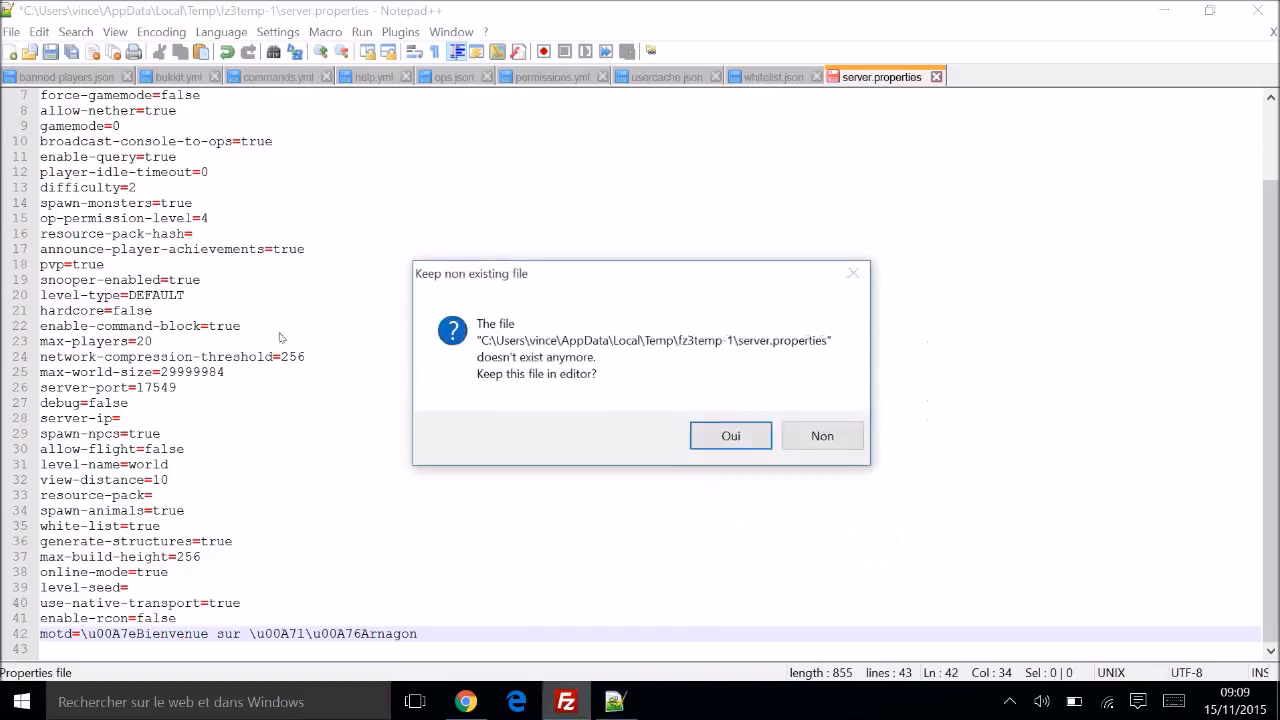
{"action": "left_click", "coordinate": [722, 428]}
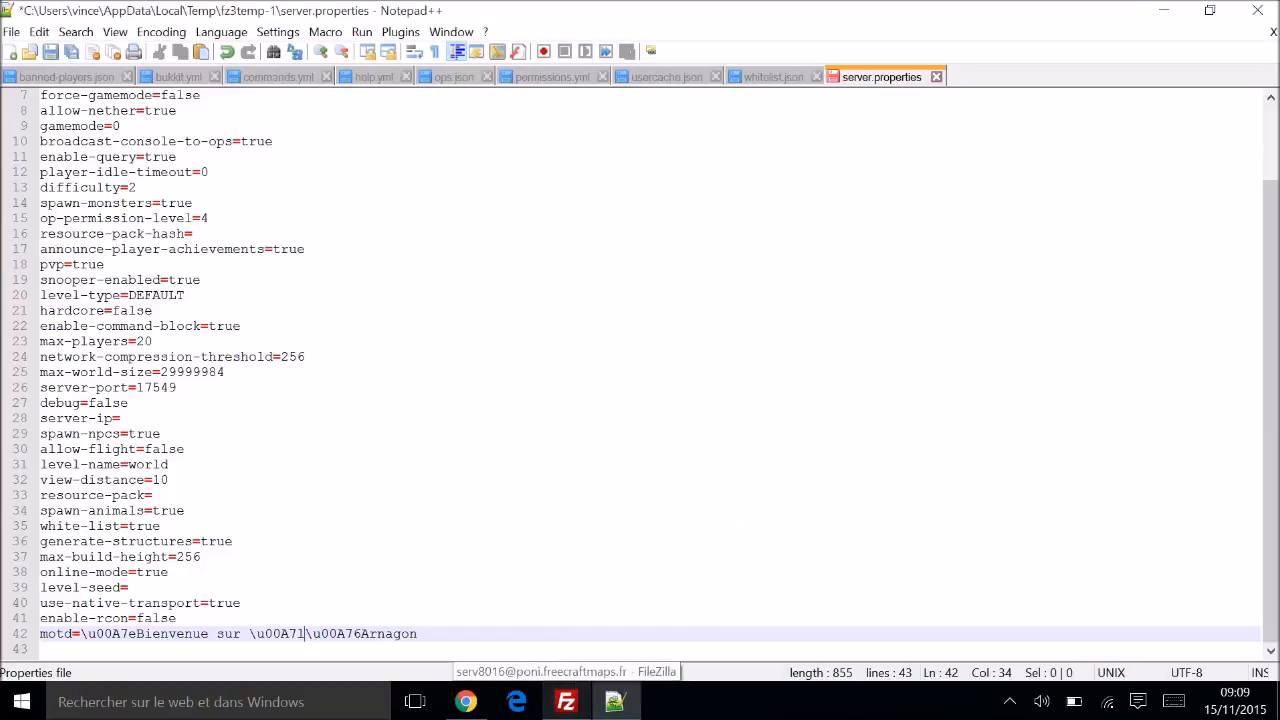
{"action": "left_click", "coordinate": [1158, 10]}
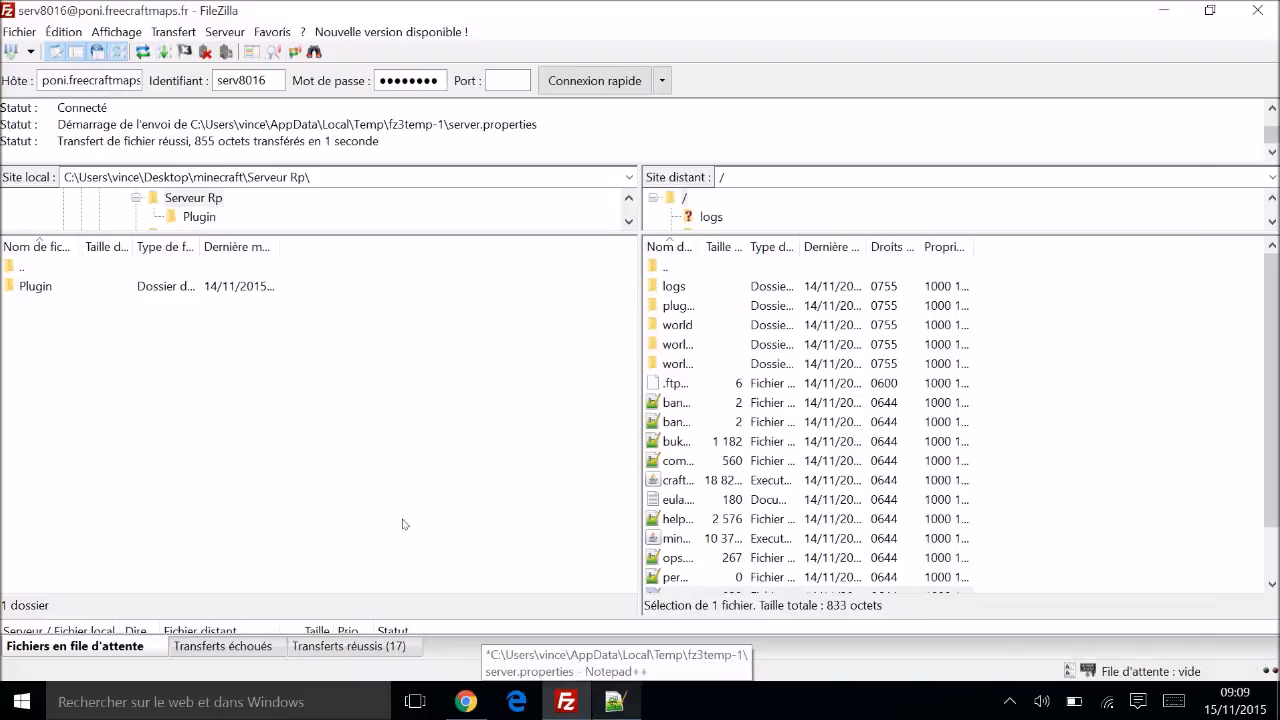
Step: Switch to the server panel in Chrome, run the reload command in its console and view the console log
{"action": "key", "text": "alt+Tab"}
{"action": "scroll", "coordinate": [547, 462], "scroll_direction": "up", "scroll_amount": 1}
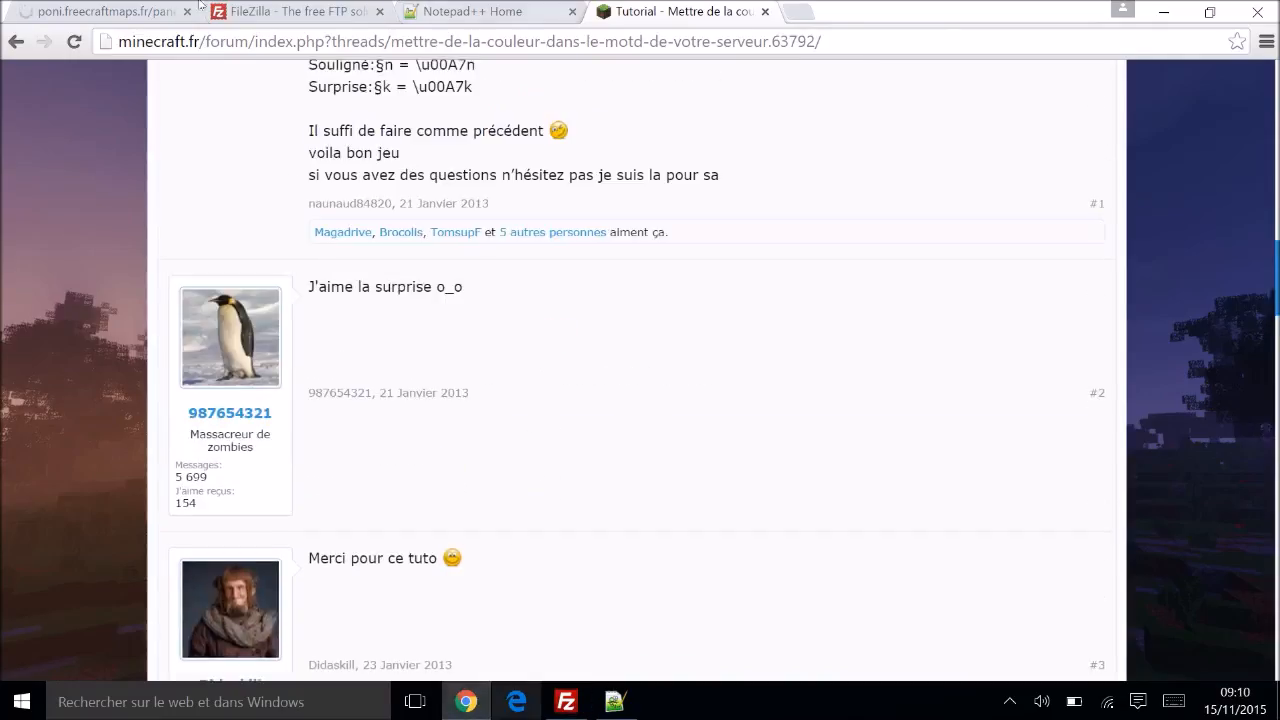
{"action": "left_click", "coordinate": [87, 14]}
{"action": "scroll", "coordinate": [449, 467], "scroll_direction": "down", "scroll_amount": 10}
{"action": "scroll", "coordinate": [449, 467], "scroll_direction": "down", "scroll_amount": 1}
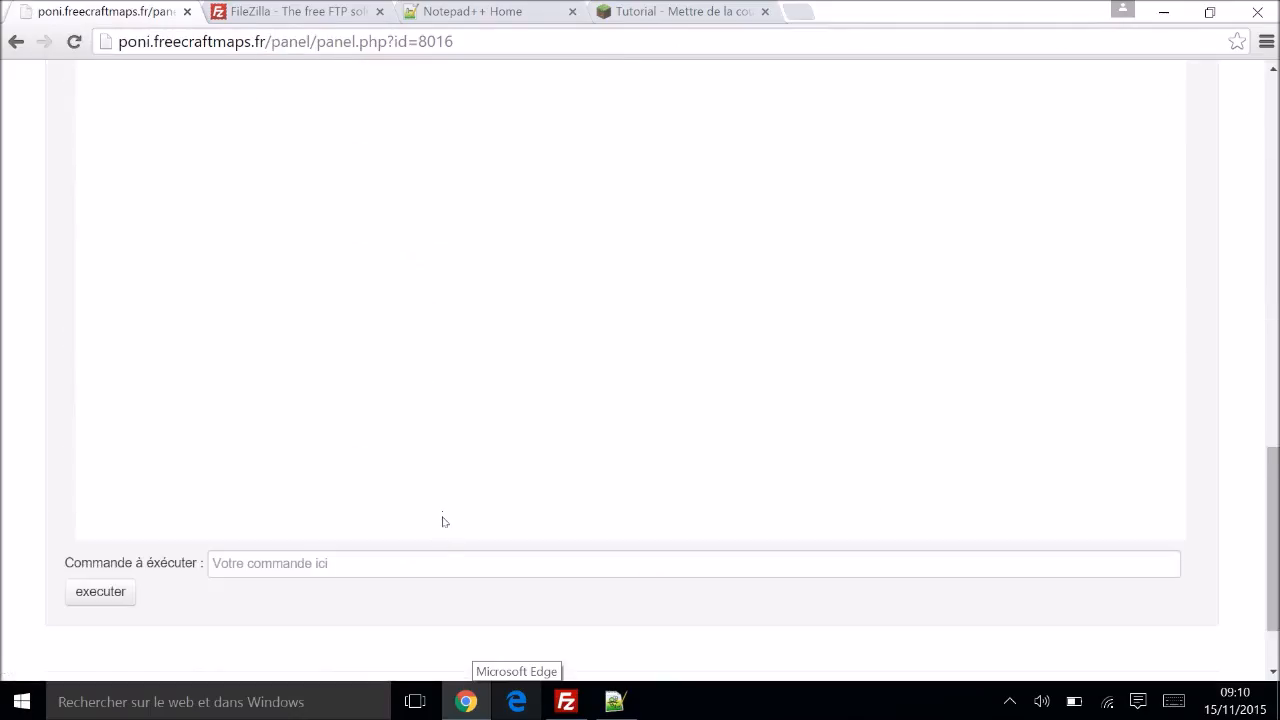
{"action": "left_click", "coordinate": [436, 565]}
{"action": "type", "text": "reload"}
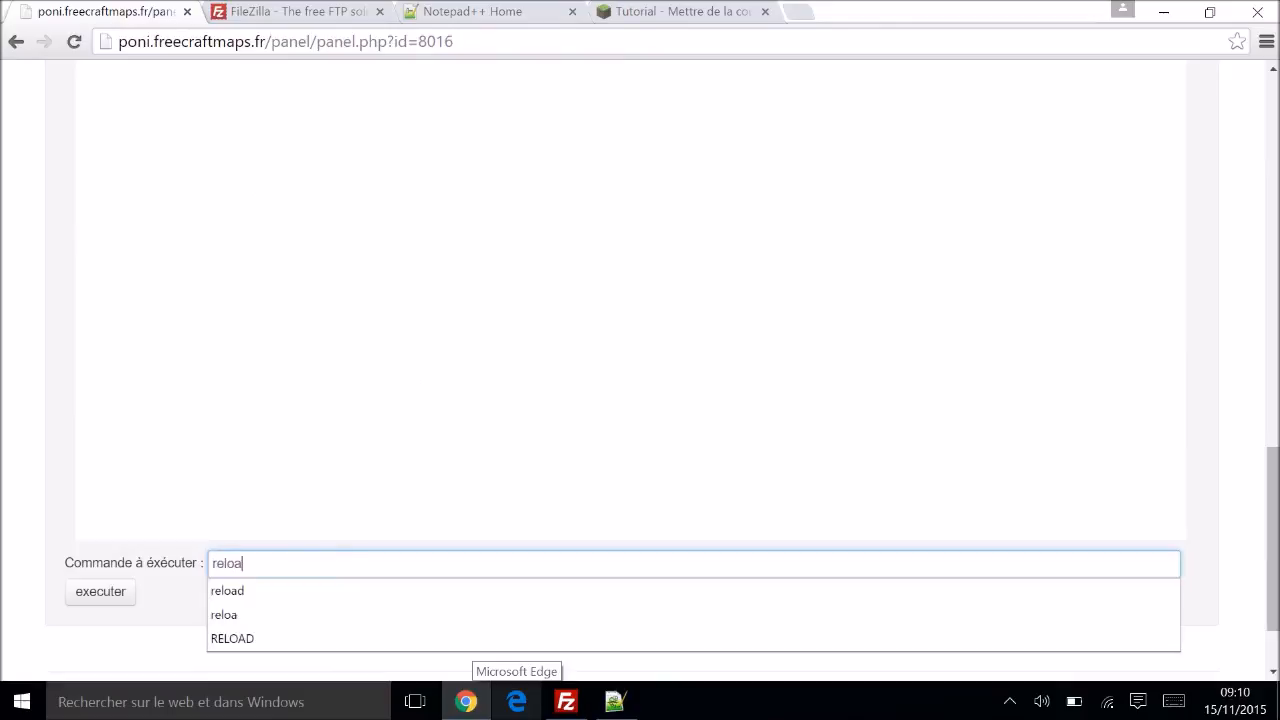
{"action": "key", "text": "Return"}
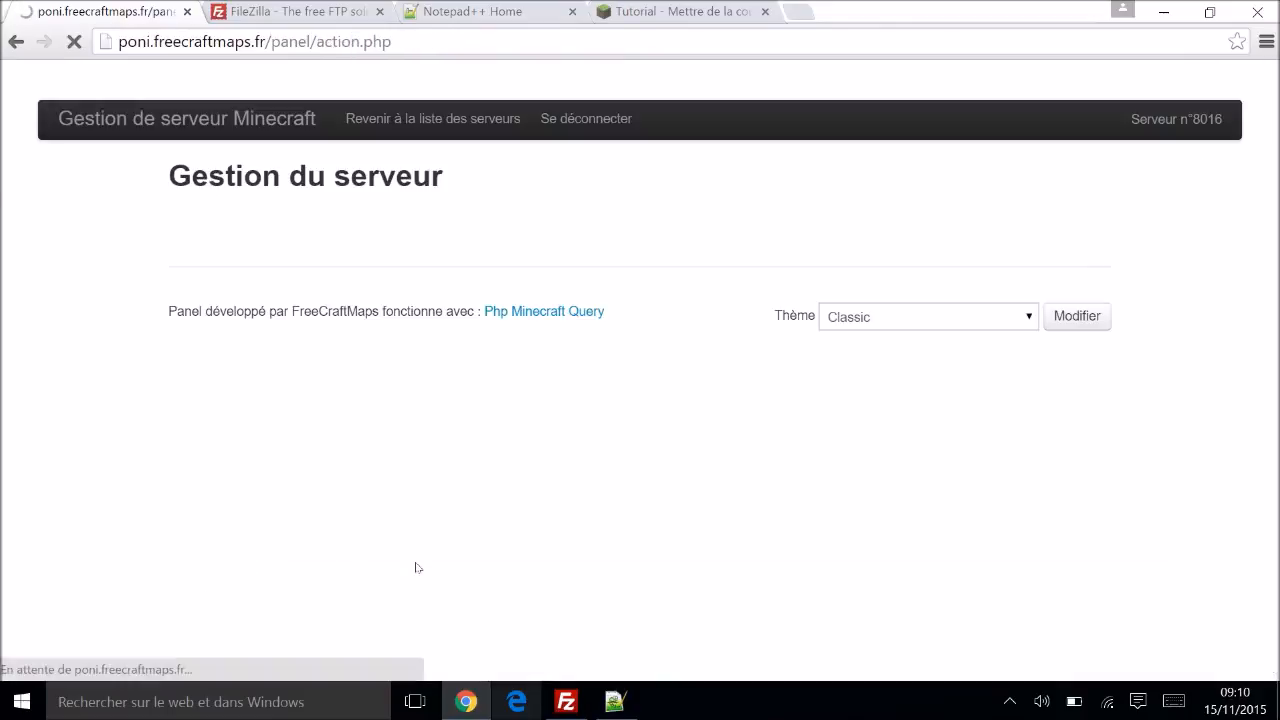
{"action": "scroll", "coordinate": [408, 357], "scroll_direction": "down", "scroll_amount": 12}
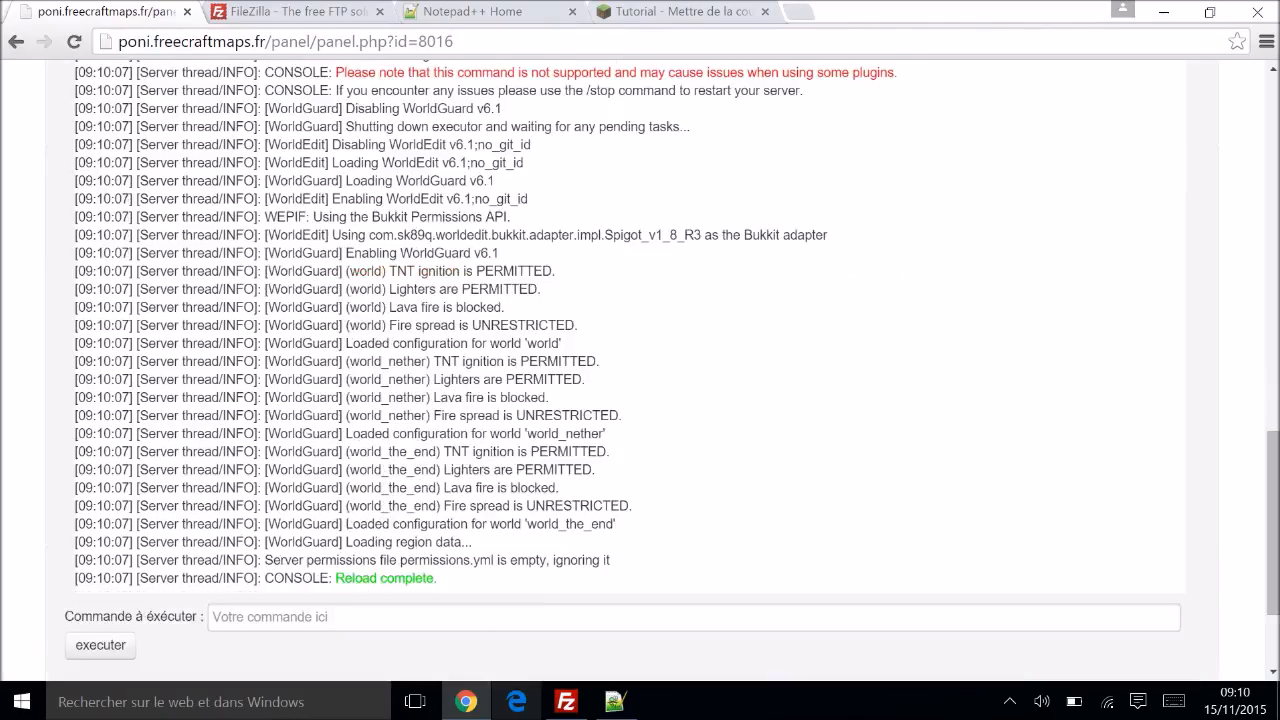
Step: Minimise the open windows to reach the desktop, open the Minecraft launcher and start the game
{"action": "left_click", "coordinate": [680, 11]}
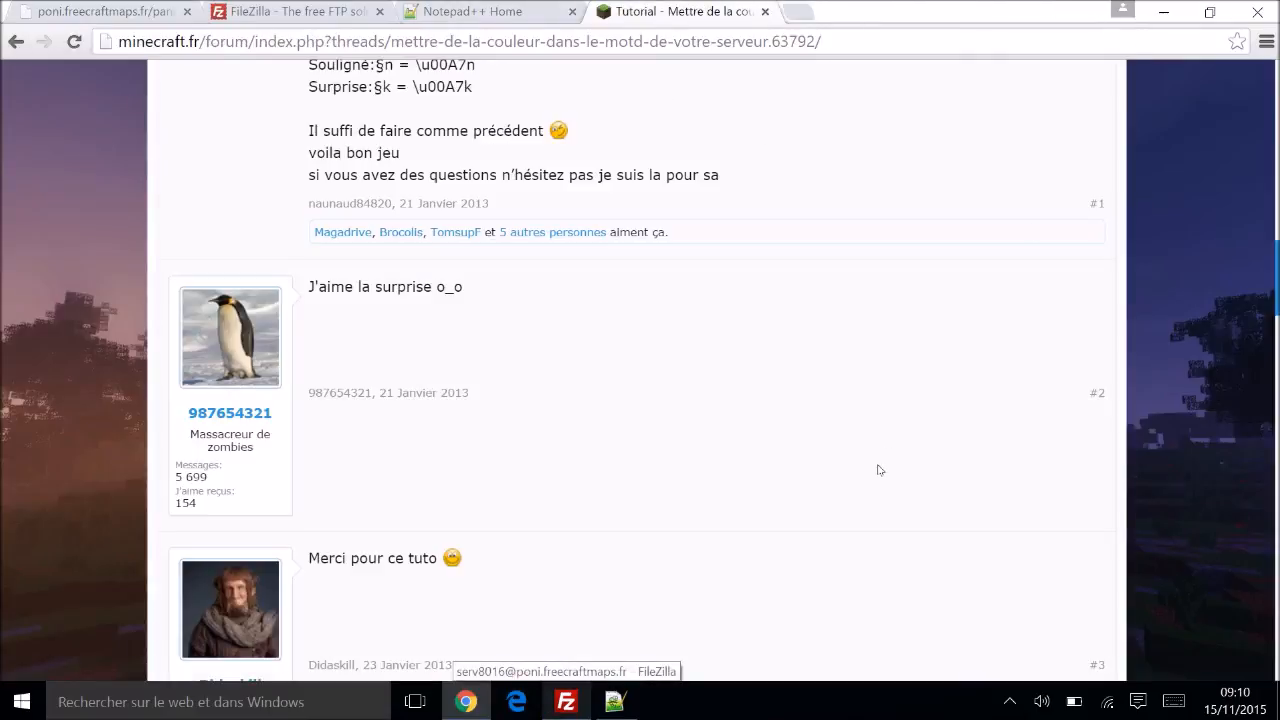
{"action": "left_click", "coordinate": [1176, 11]}
{"action": "left_click", "coordinate": [1178, 10]}
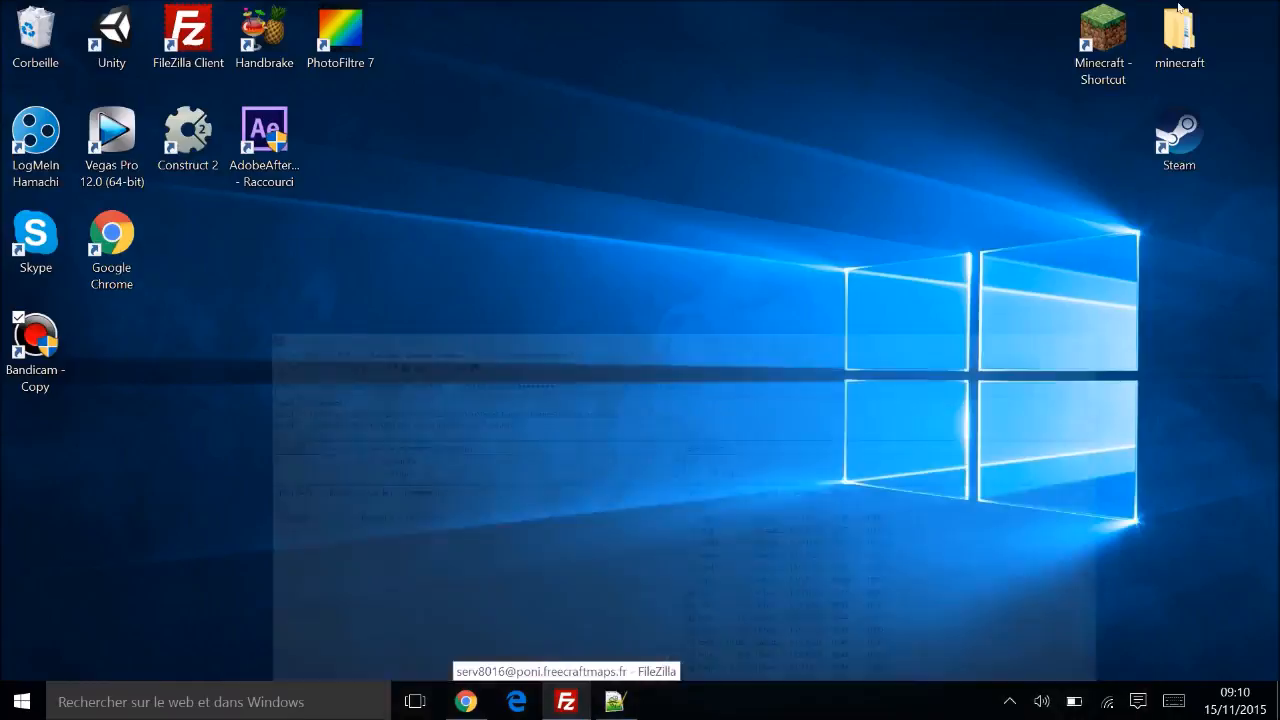
{"action": "left_click", "coordinate": [1102, 42]}
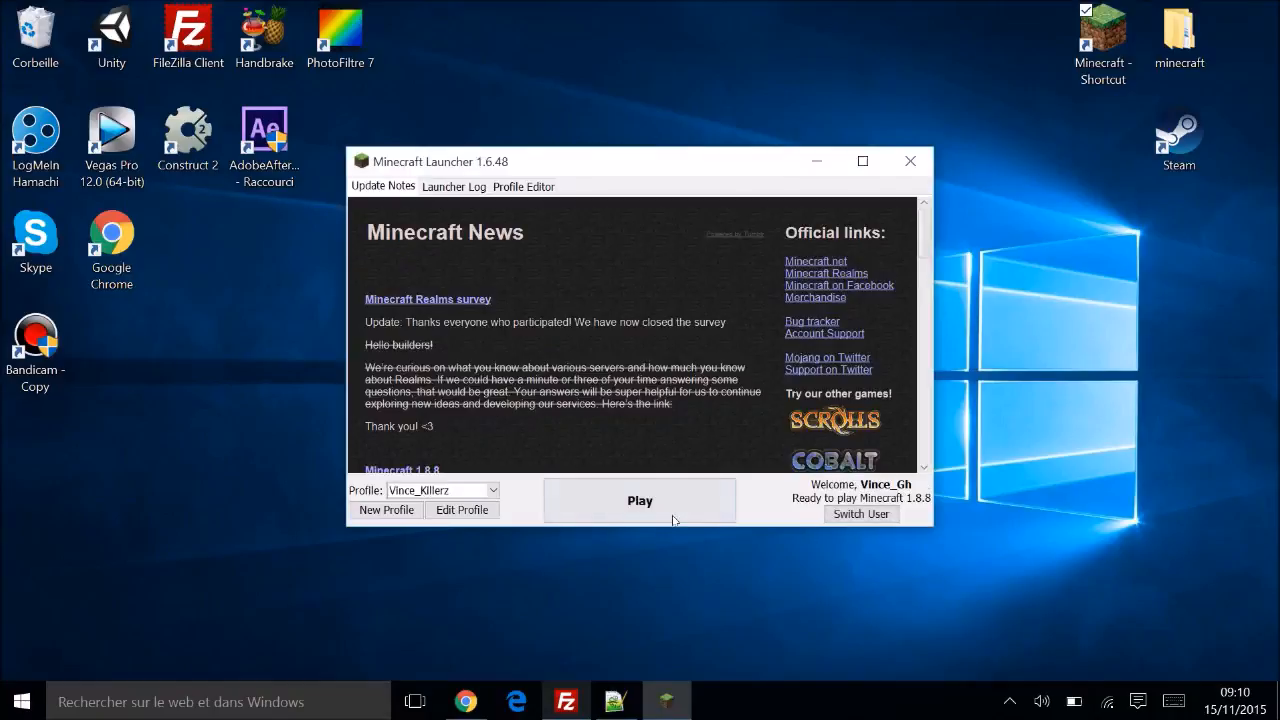
{"action": "left_click", "coordinate": [673, 519]}
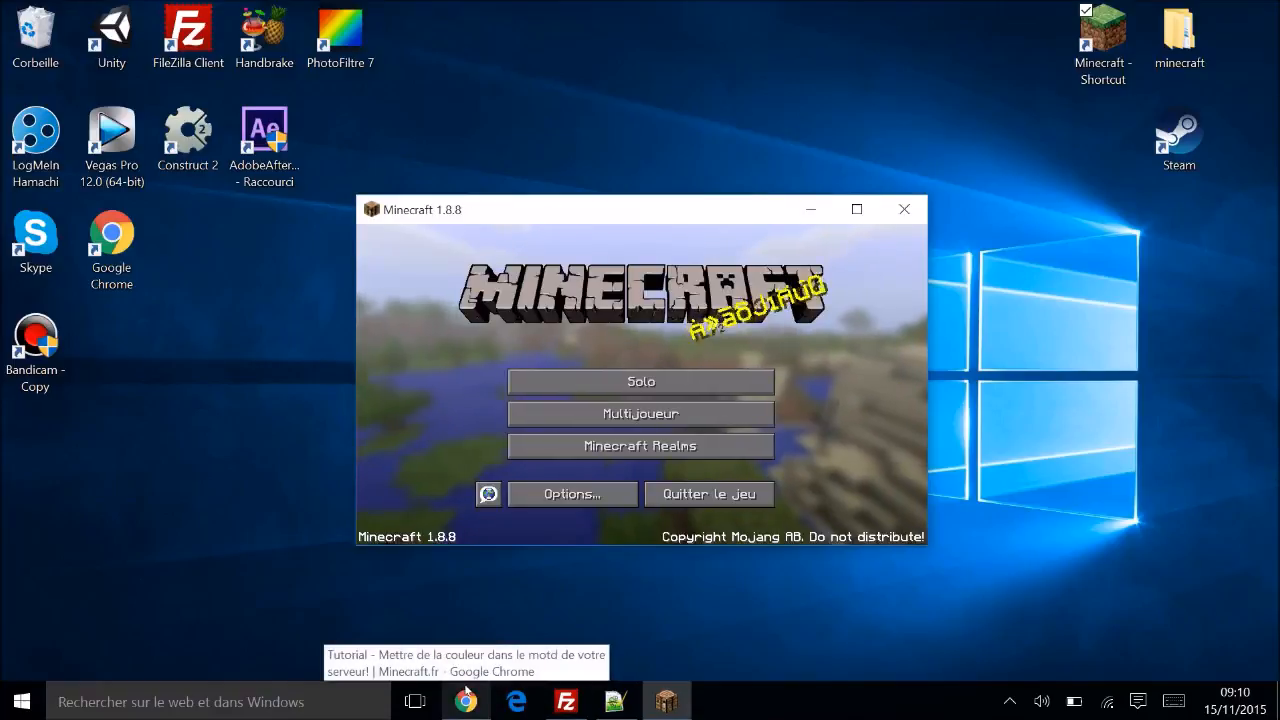
Step: Maximise Minecraft, open the multiplayer server list and view the motd of the last server
{"action": "left_click", "coordinate": [856, 209]}
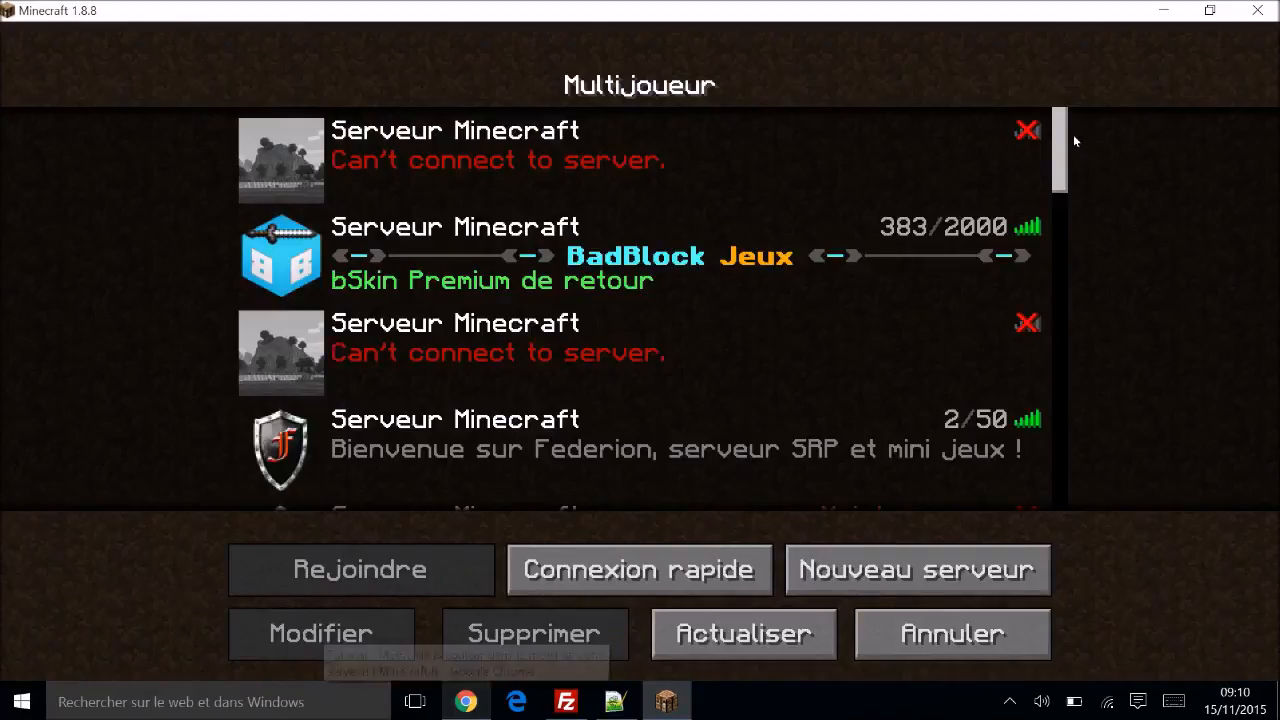
{"action": "left_click_drag", "start_coordinate": [1058, 145], "coordinate": [1062, 469]}
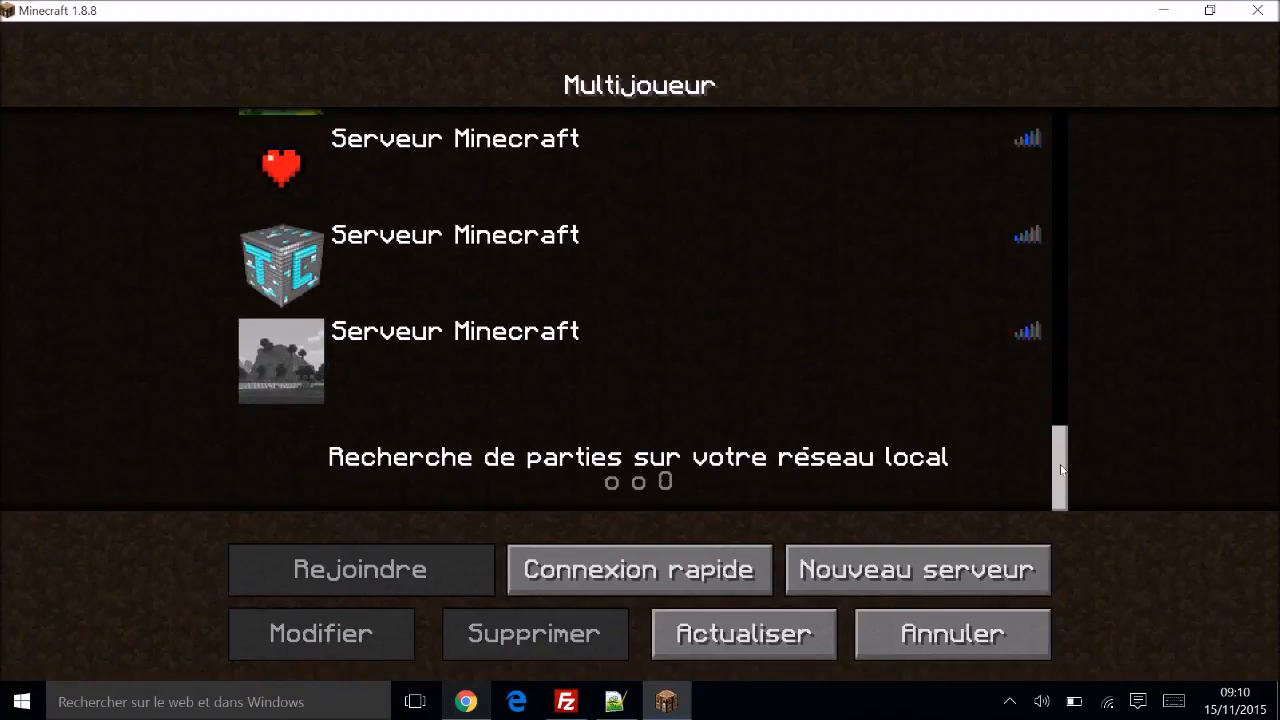
{"action": "mouse_move", "coordinate": [553, 365]}
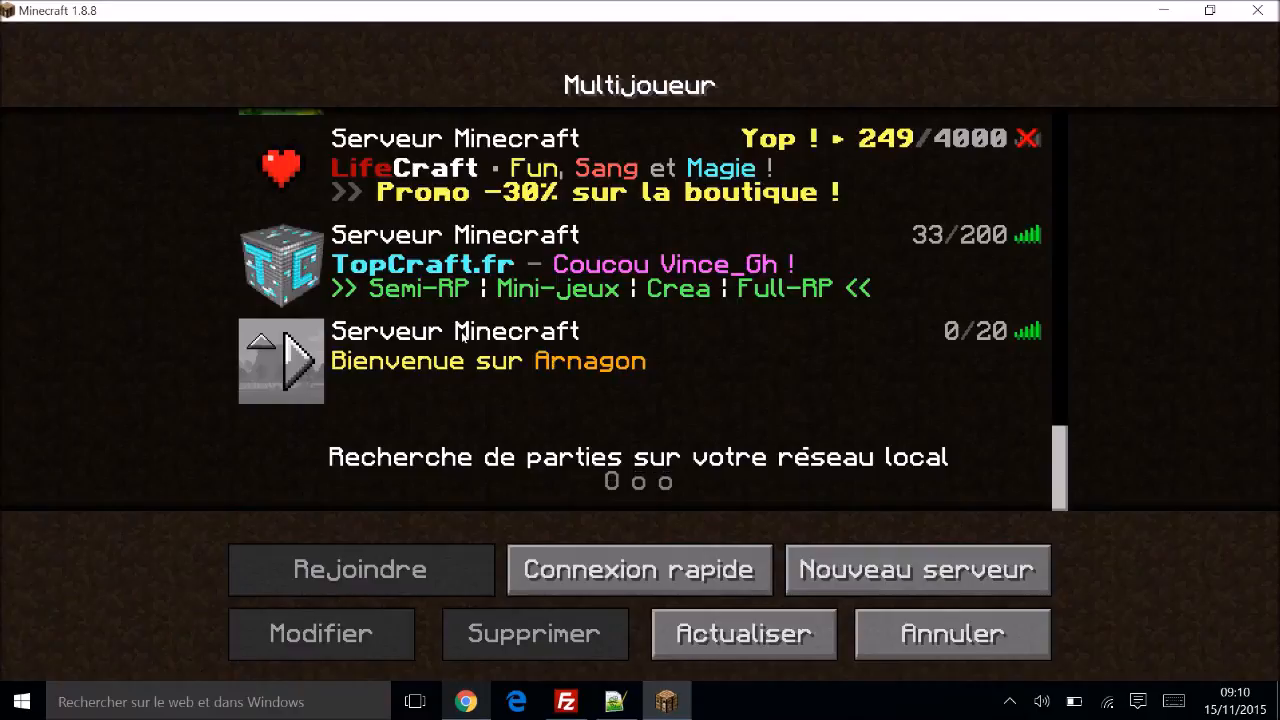
Step: Join the last server in the multiplayer list and fly over the market and lake towards the windmill
{"action": "left_click", "coordinate": [523, 373]}
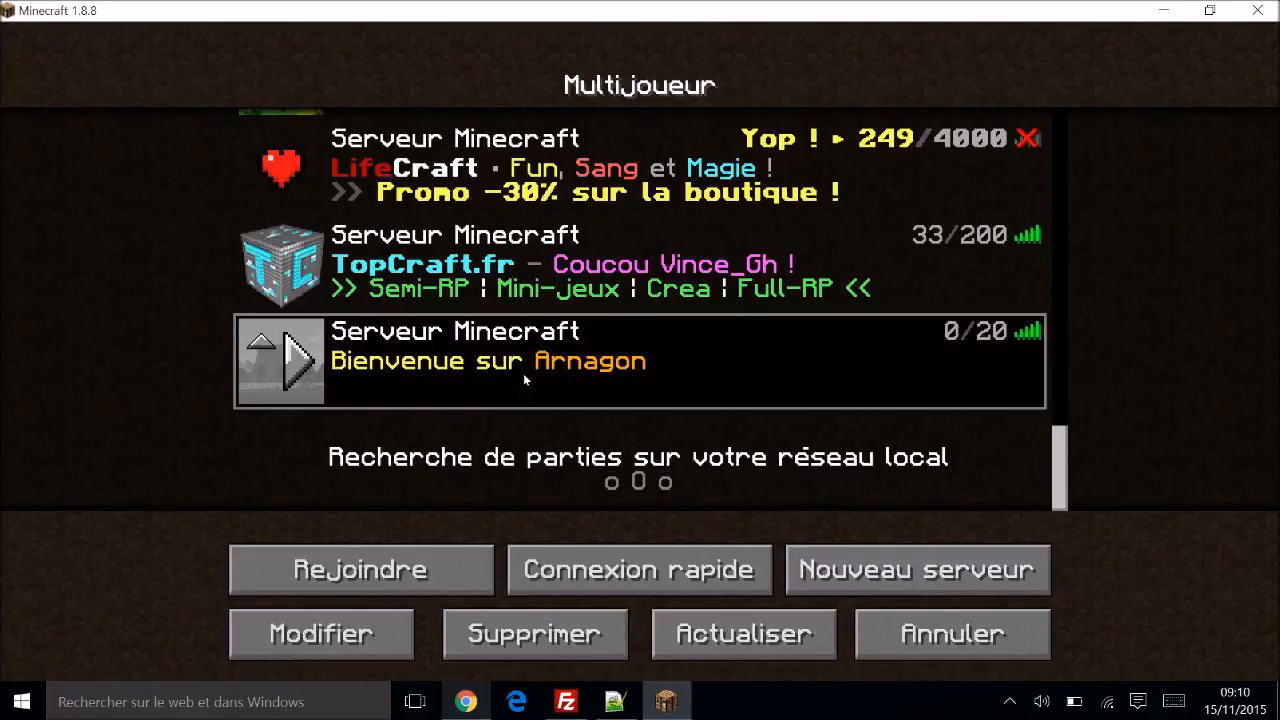
{"action": "double_click", "coordinate": [685, 334]}
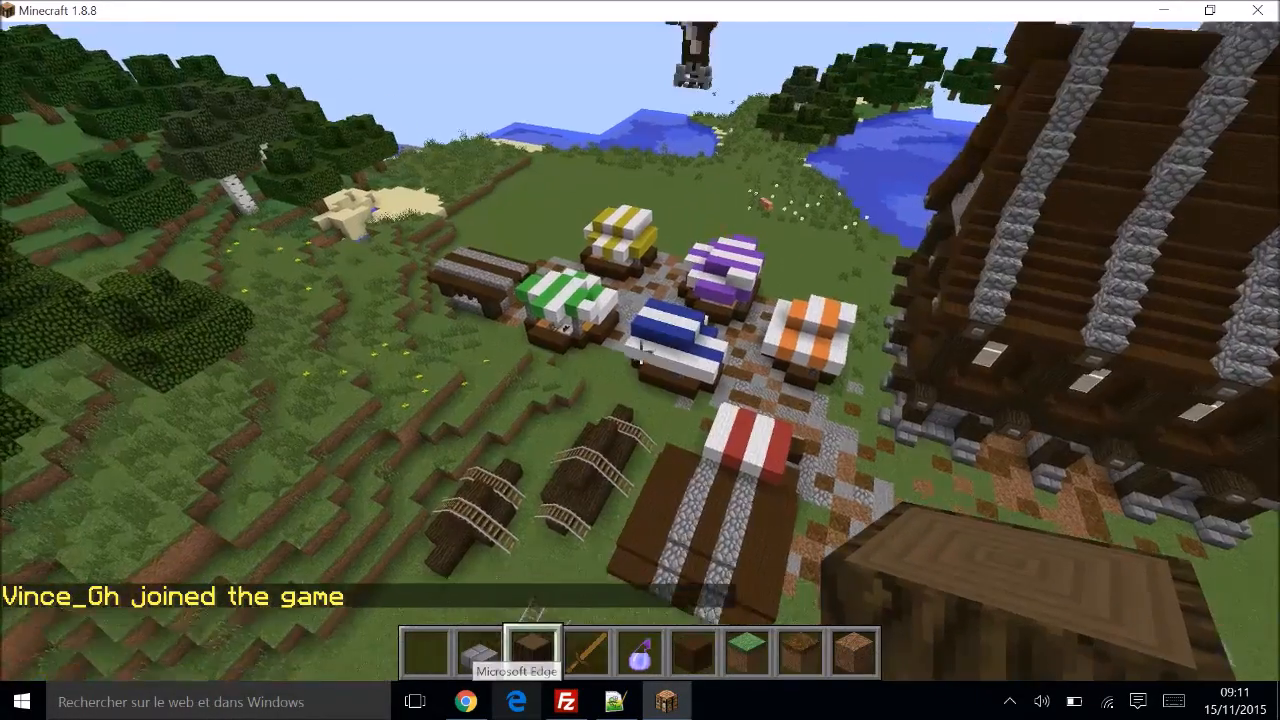
{"action": "key", "text": "w"}
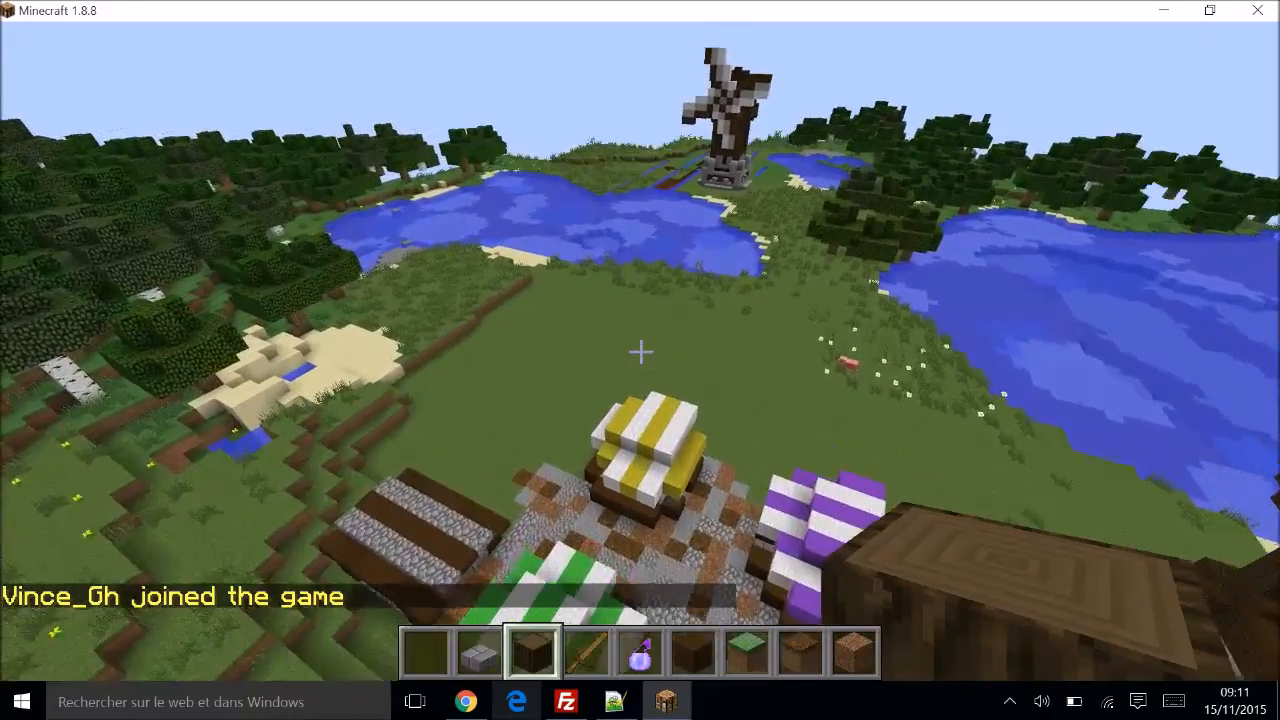
{"action": "key", "text": "w"}
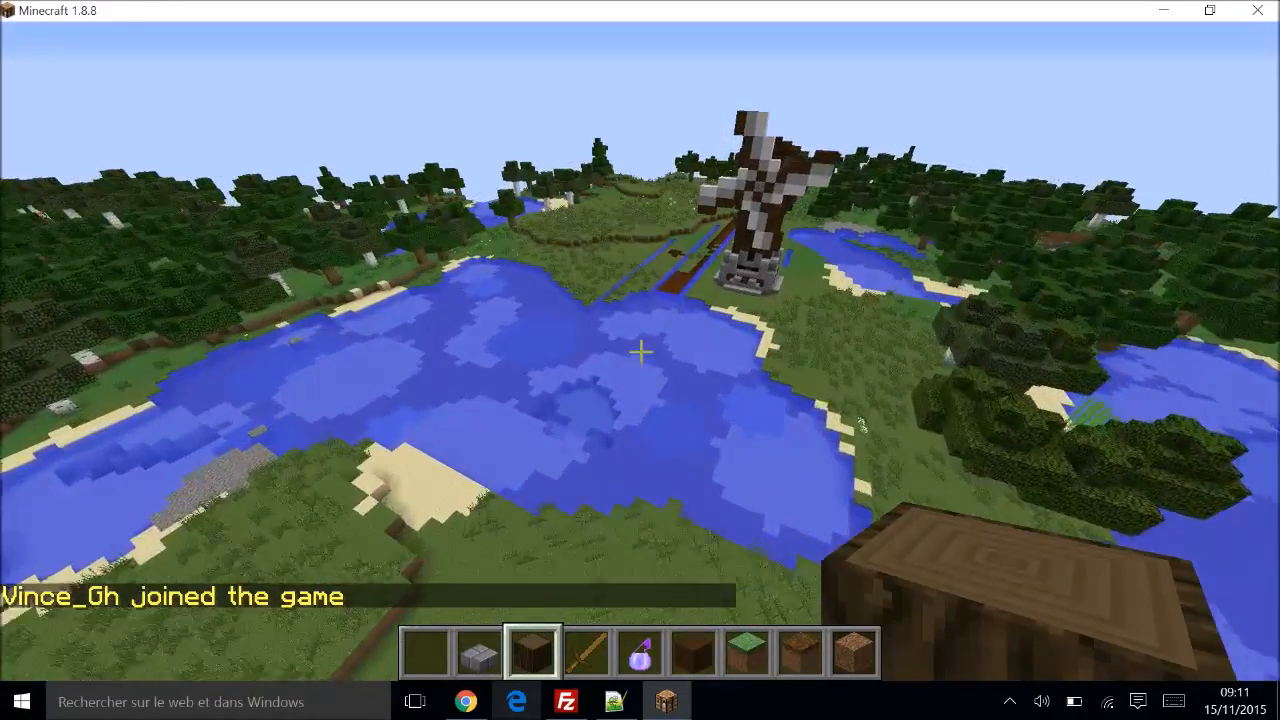
{"action": "key", "text": "Tab"}
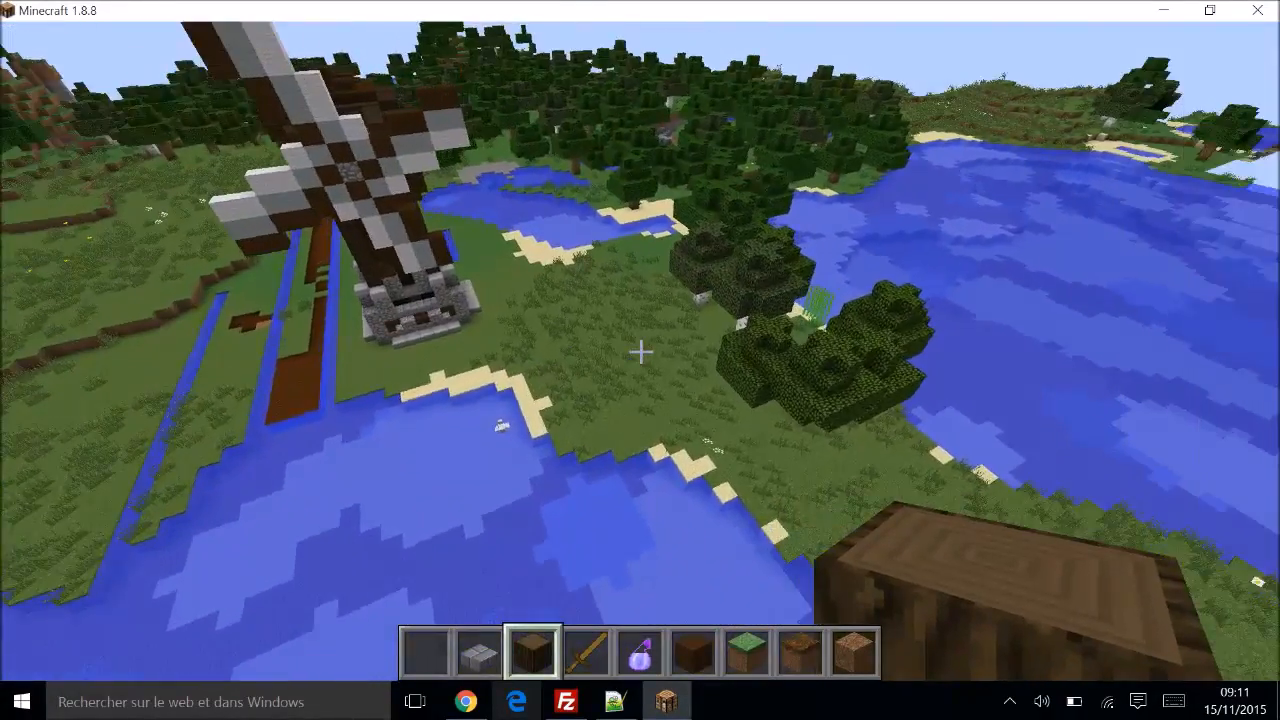
{"action": "key", "text": "slash"}
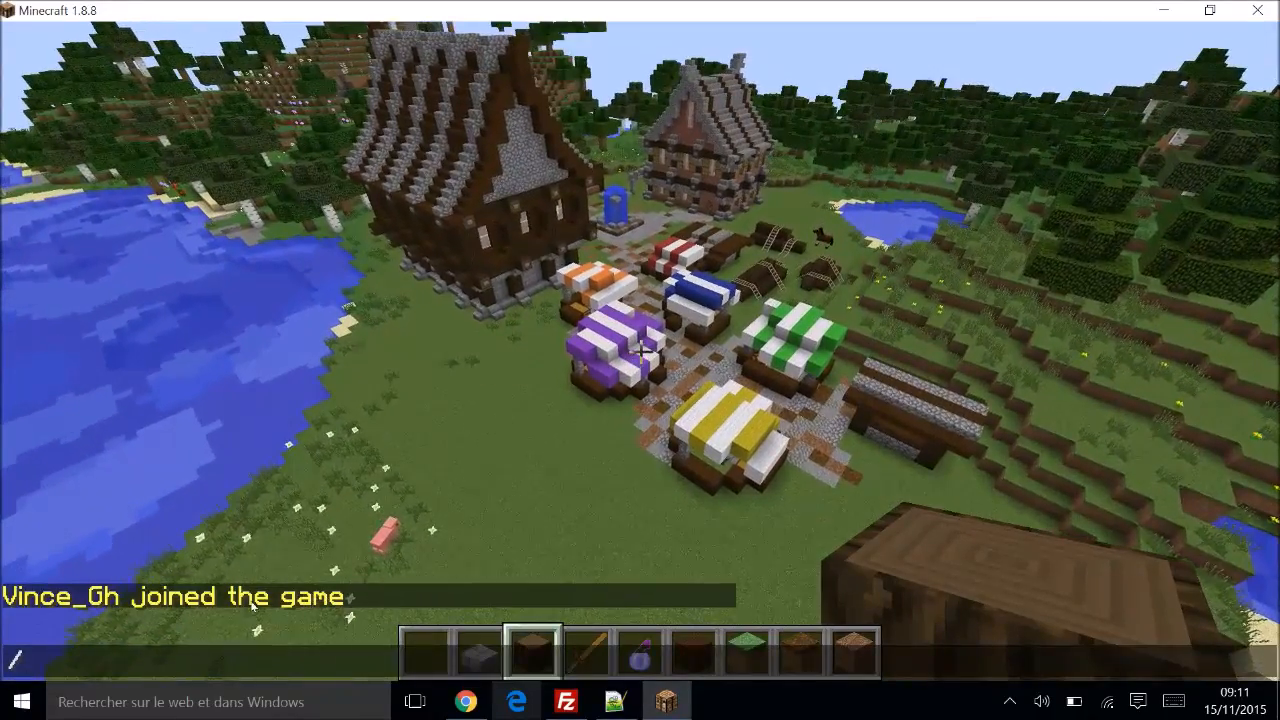
{"action": "key", "text": "Escape"}
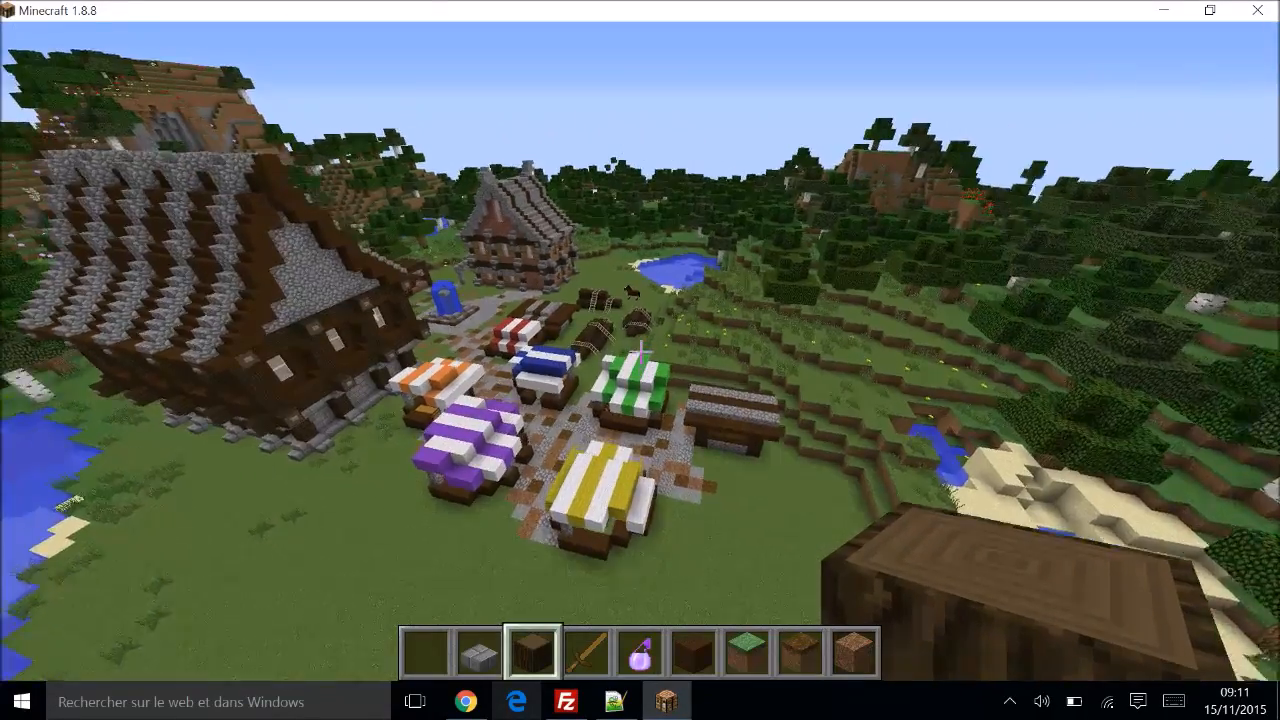
Step: Fly low past the market stalls and view the large wooden house beside the fountain up close
{"action": "key", "text": "w"}
{"action": "key", "text": "shift"}
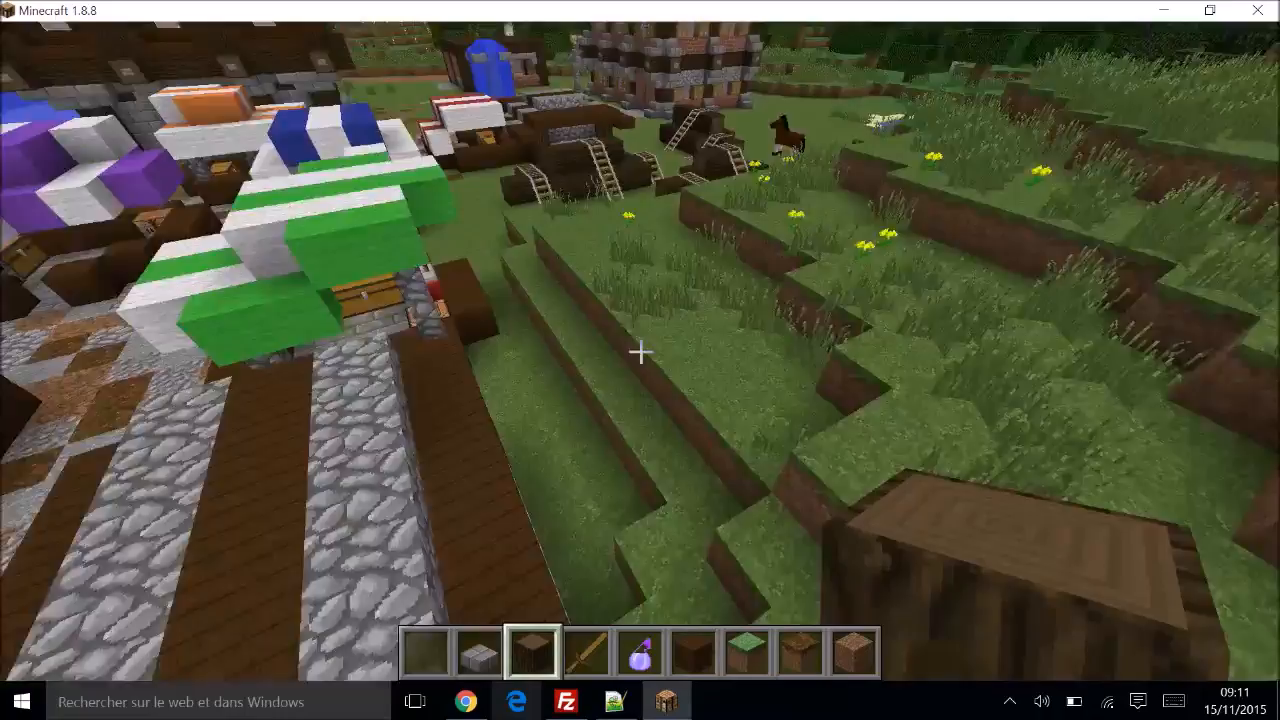
{"action": "key", "text": "w"}
{"action": "key", "text": "space"}
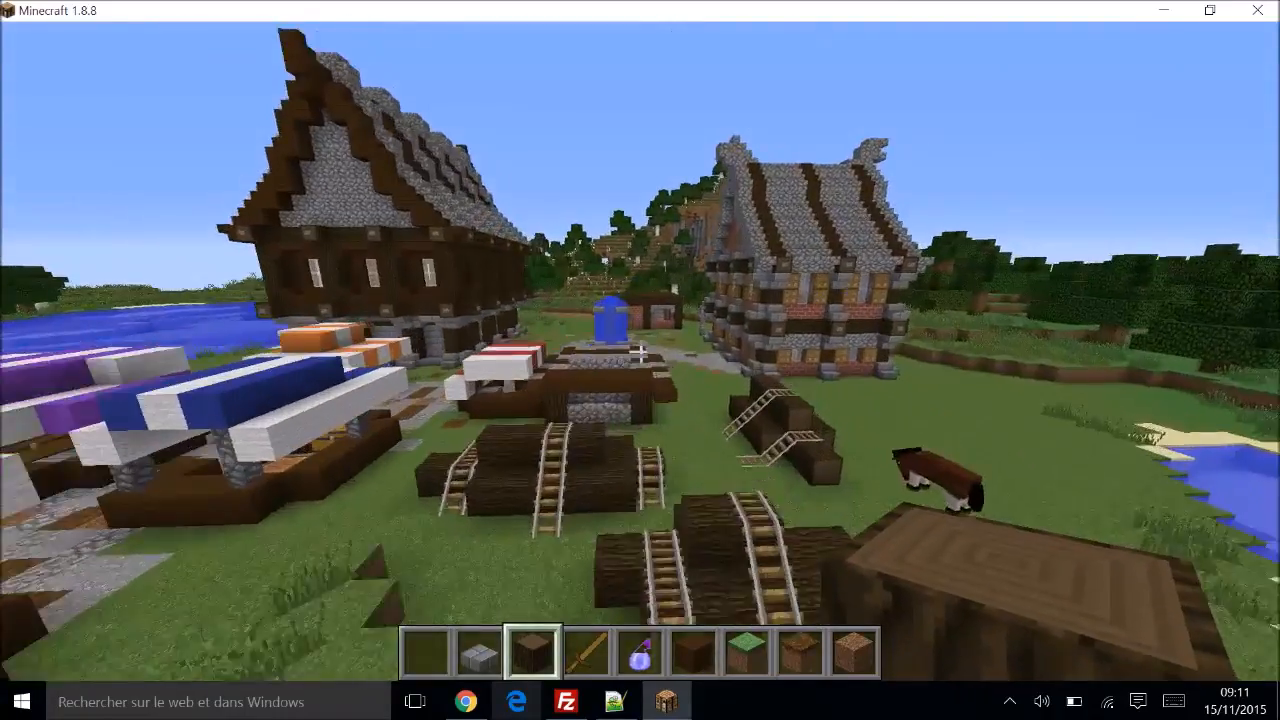
{"action": "key", "text": "w"}
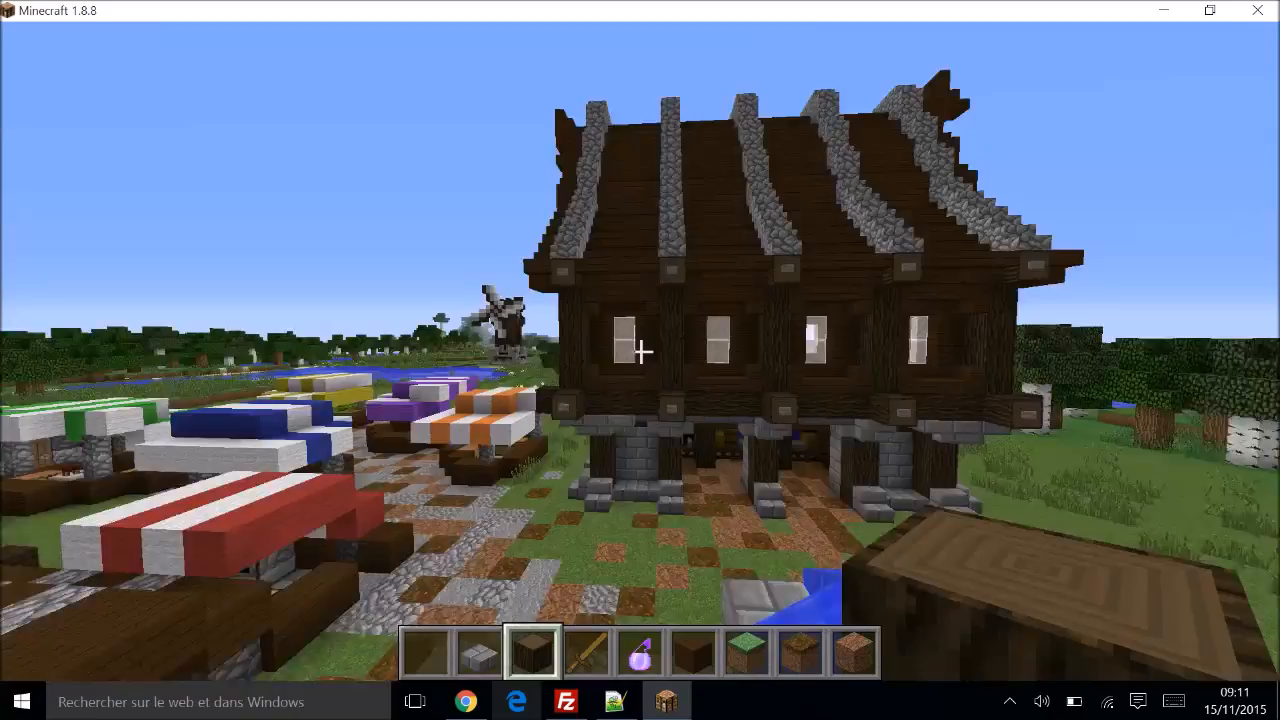
{"action": "key", "text": "w"}
{"action": "key", "text": "s"}
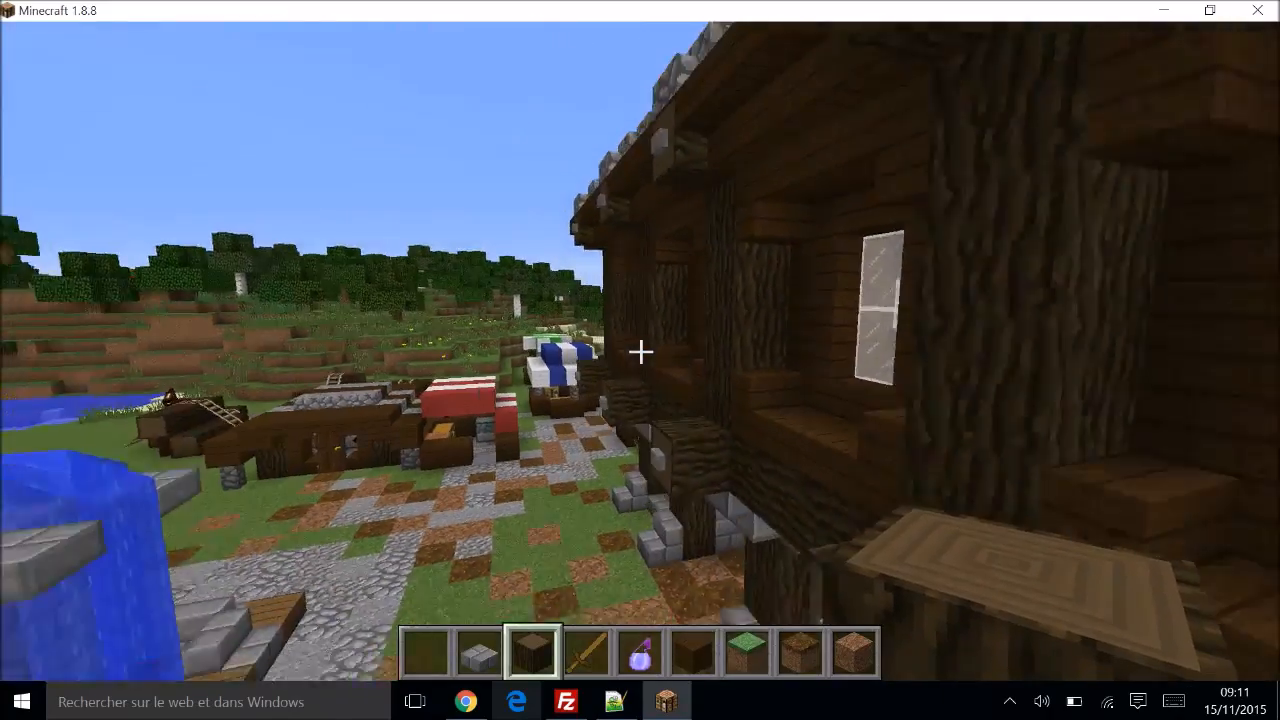
{"action": "key", "text": "s"}
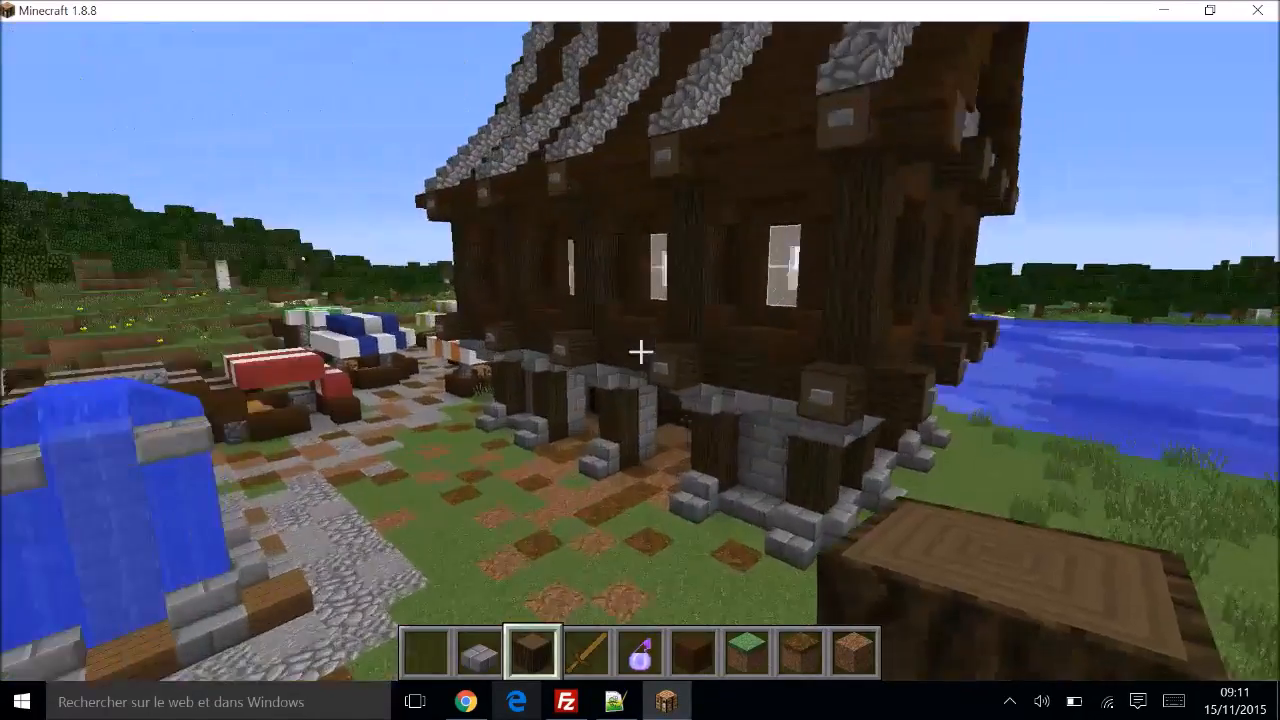
Step: Fly past the brick house with the cobblestone roof and view the fountain square and market from above
{"action": "key", "text": "w"}
{"action": "key", "text": "space"}
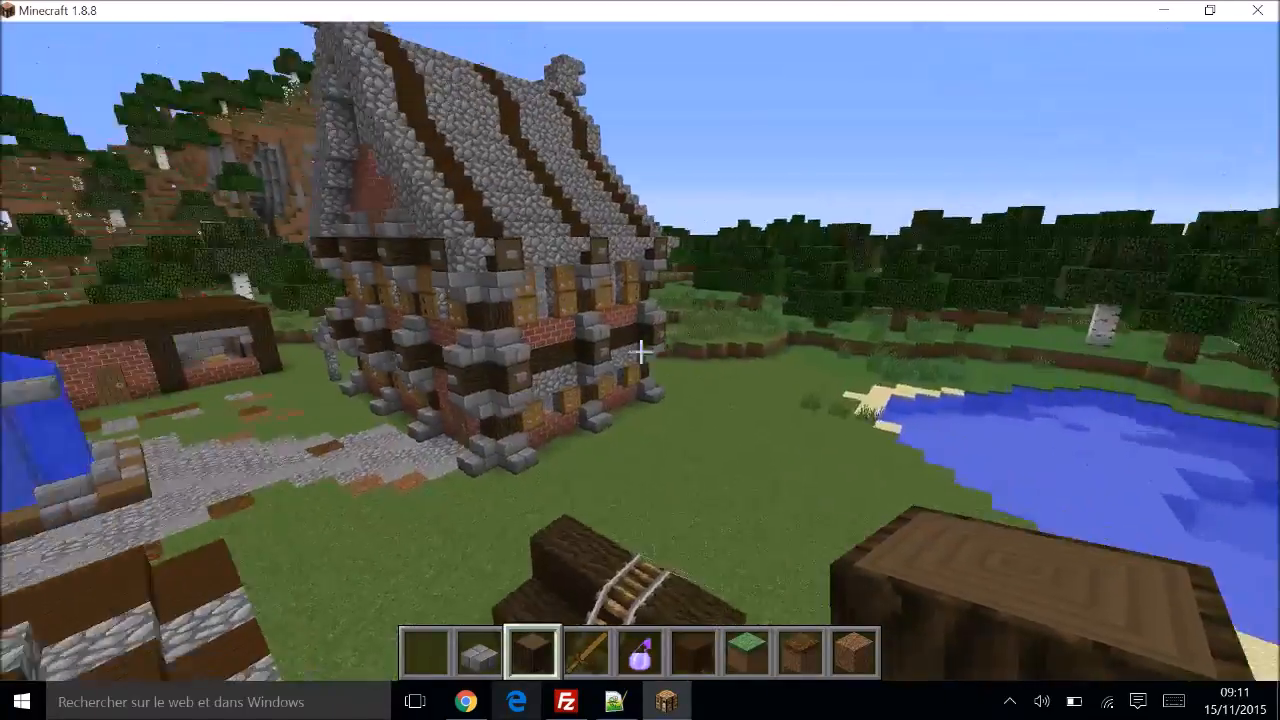
{"action": "key", "text": "w"}
{"action": "key", "text": "w"}
{"action": "key", "text": "a"}
{"action": "key", "text": "w"}
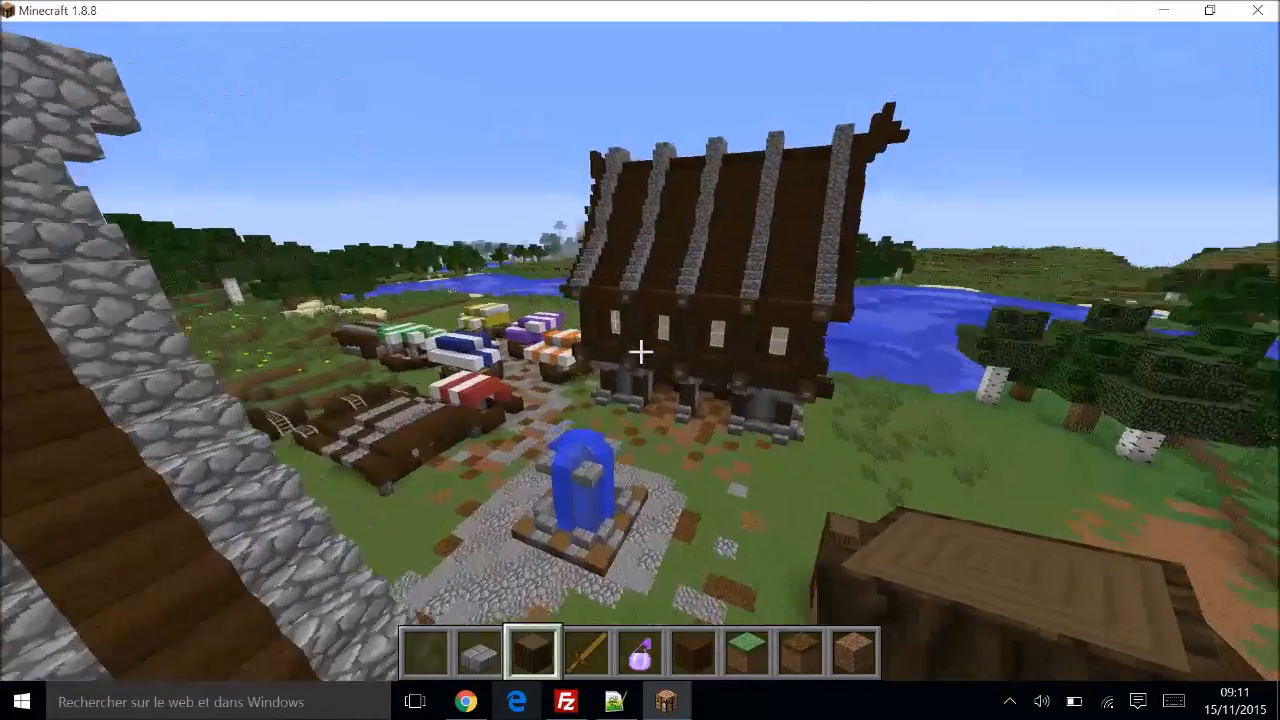
{"action": "key", "text": "w"}
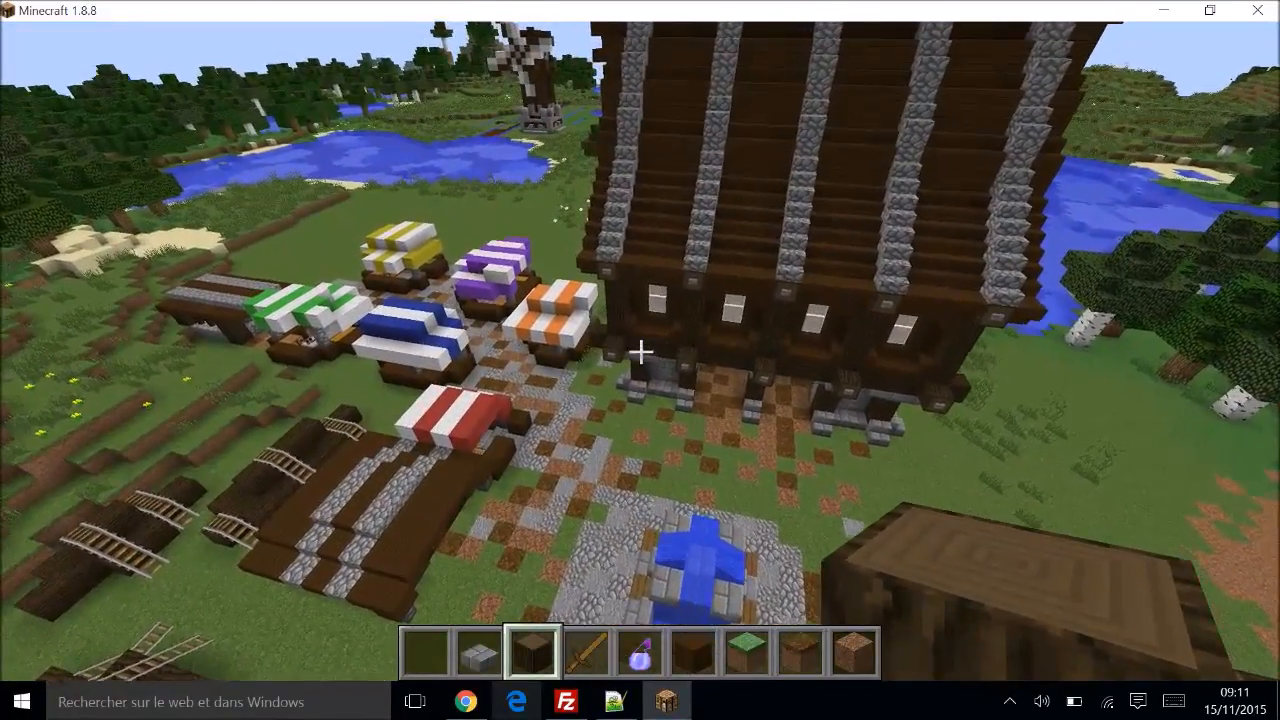
Step: Show the character from the front in third-person view and hide the game interface
{"action": "key", "text": "F5"}
{"action": "key", "text": "F5"}
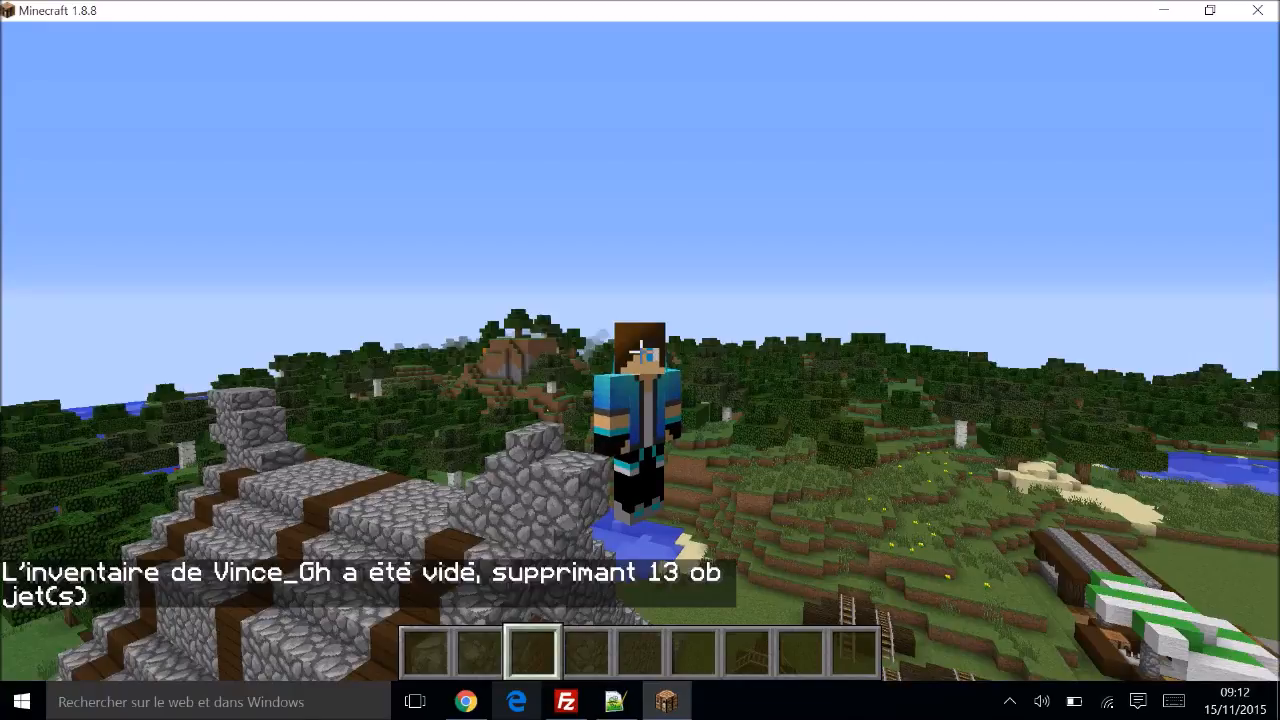
{"action": "key", "text": "F5"}
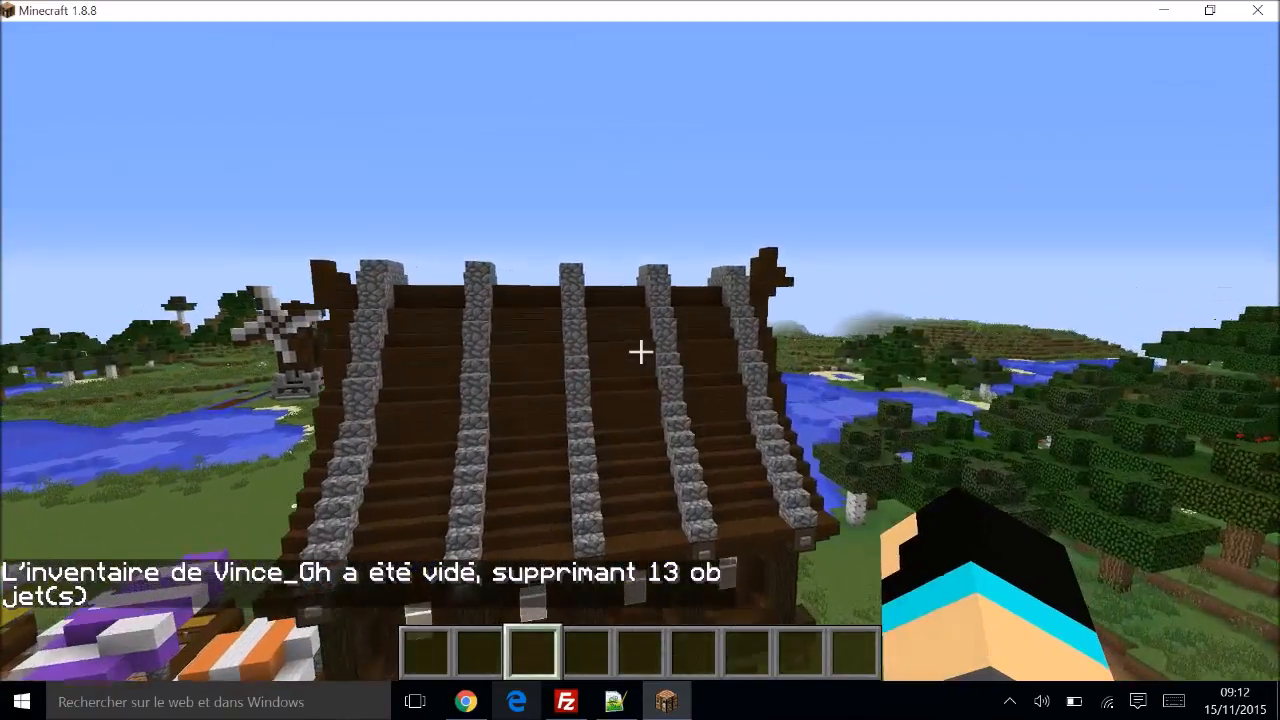
{"action": "key", "text": "F5"}
{"action": "key", "text": "F5"}
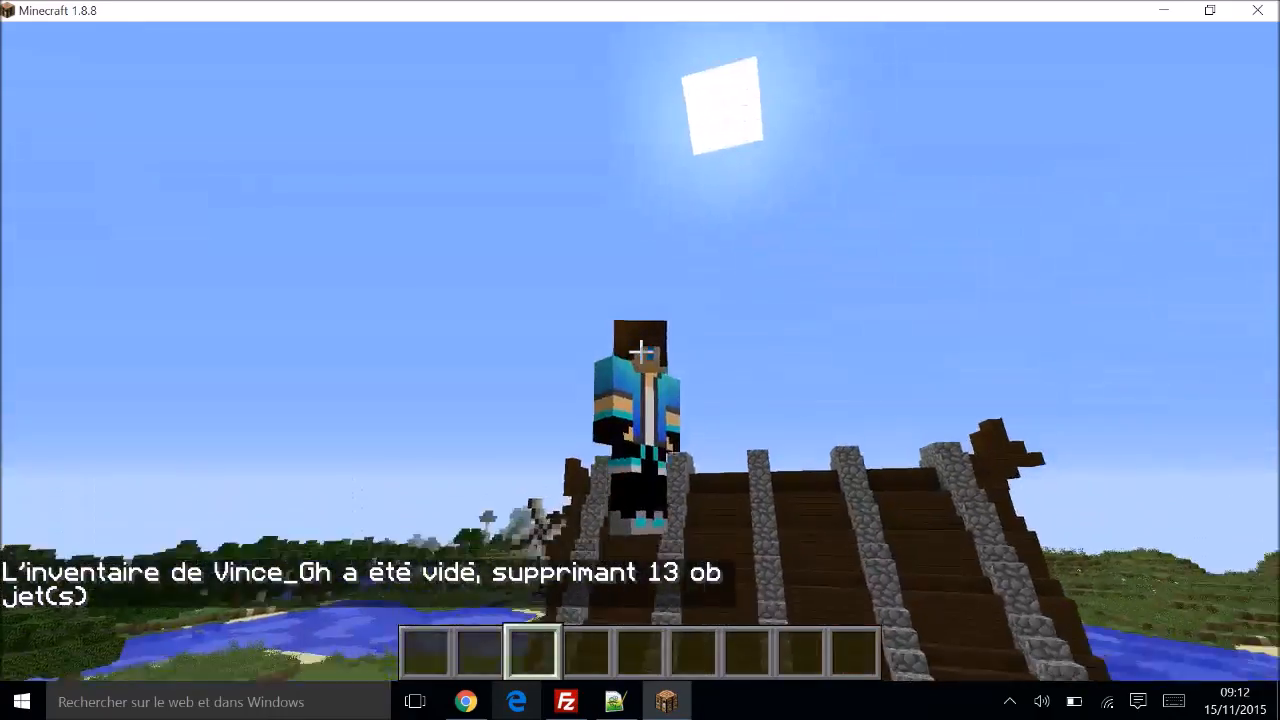
{"action": "key", "text": "F1"}
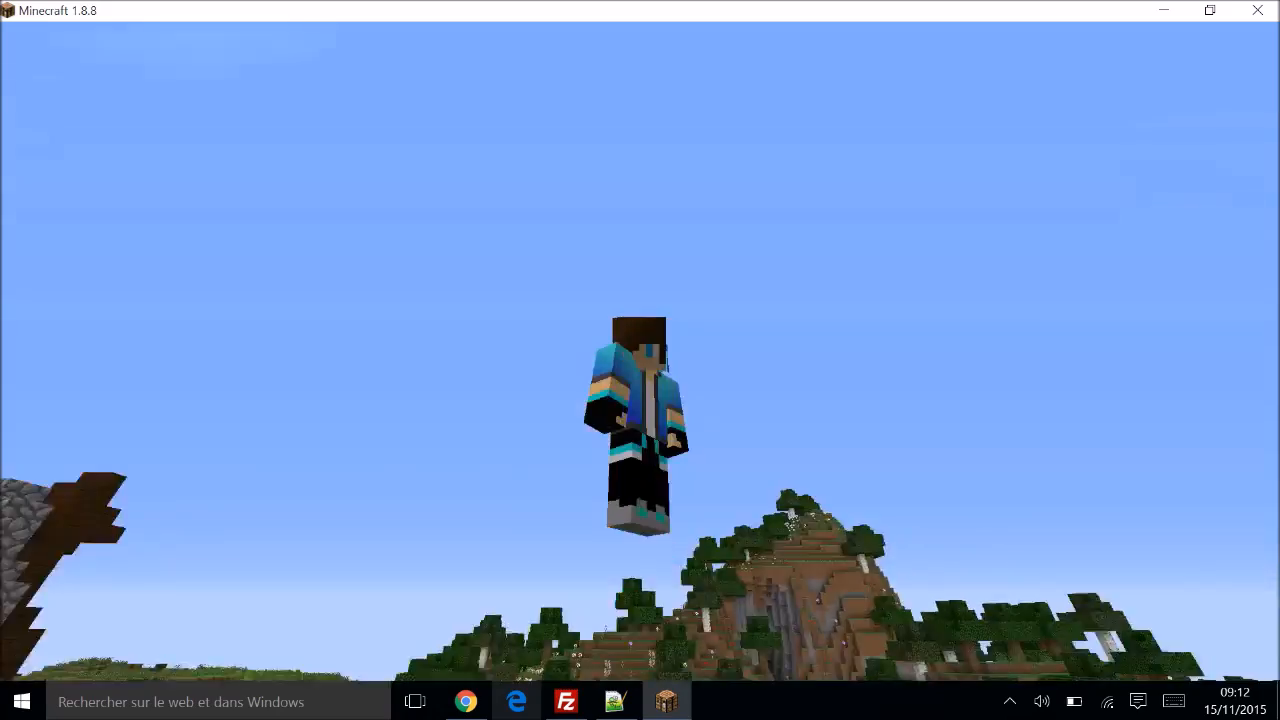